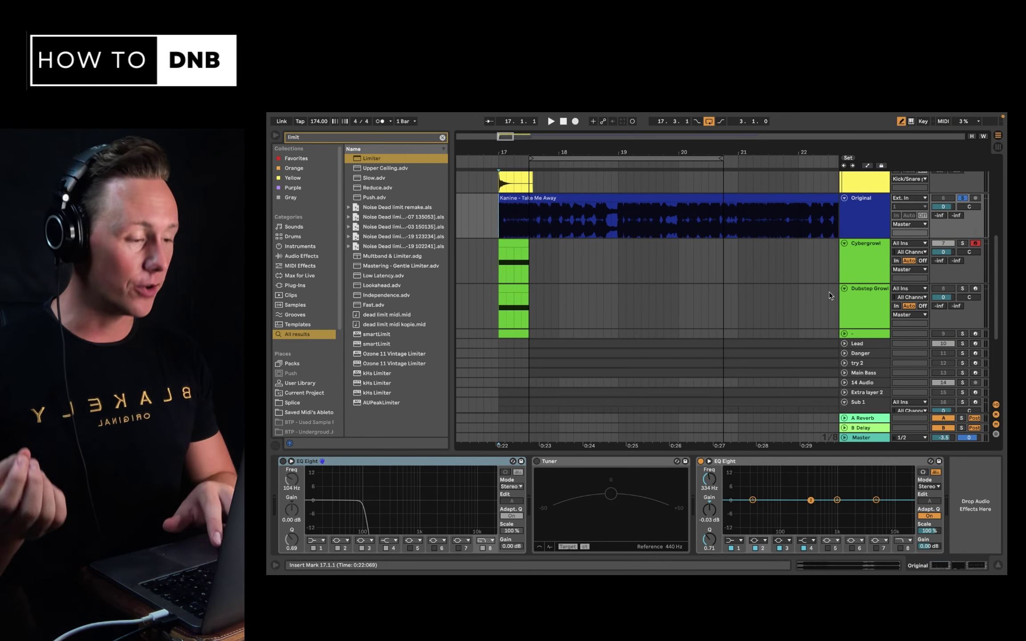
Play the Original reference track from bar 17 and replay its opening bass sound several times
key(space)
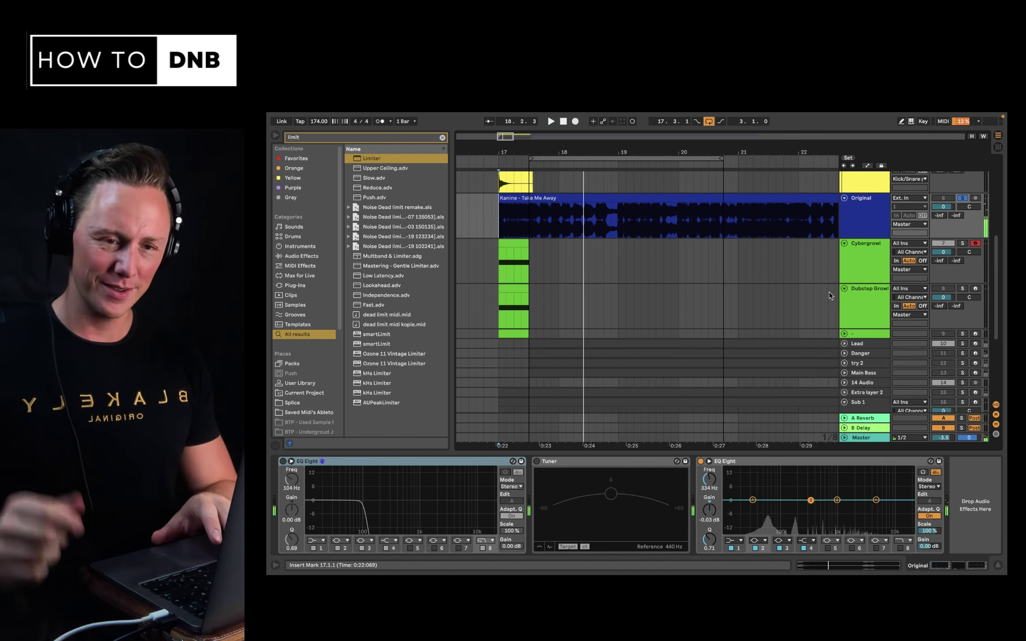
key(space)
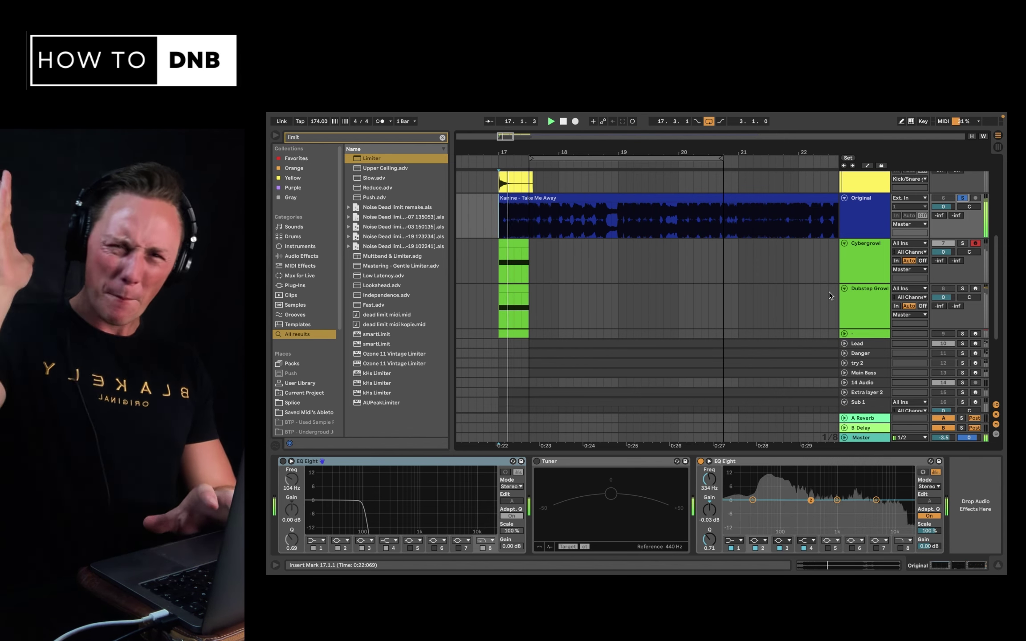
key(space)
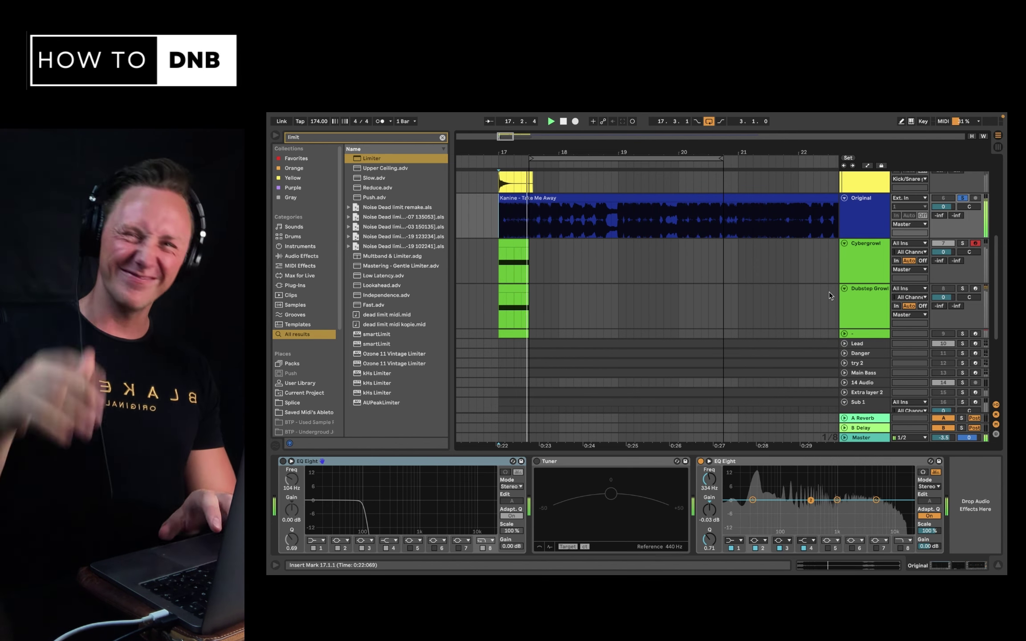
key(space)
key(space)
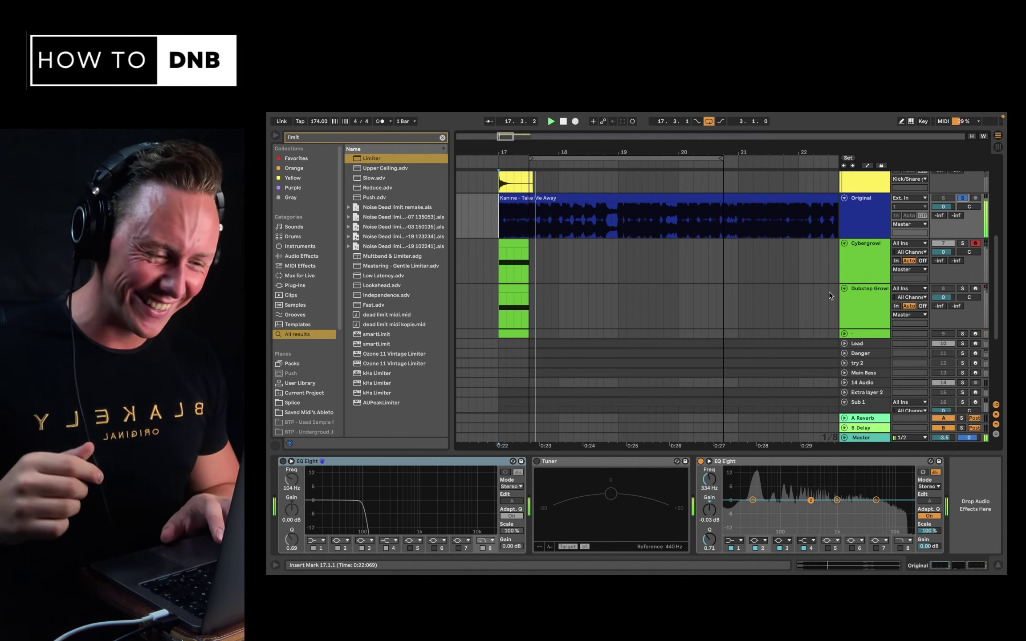
key(space)
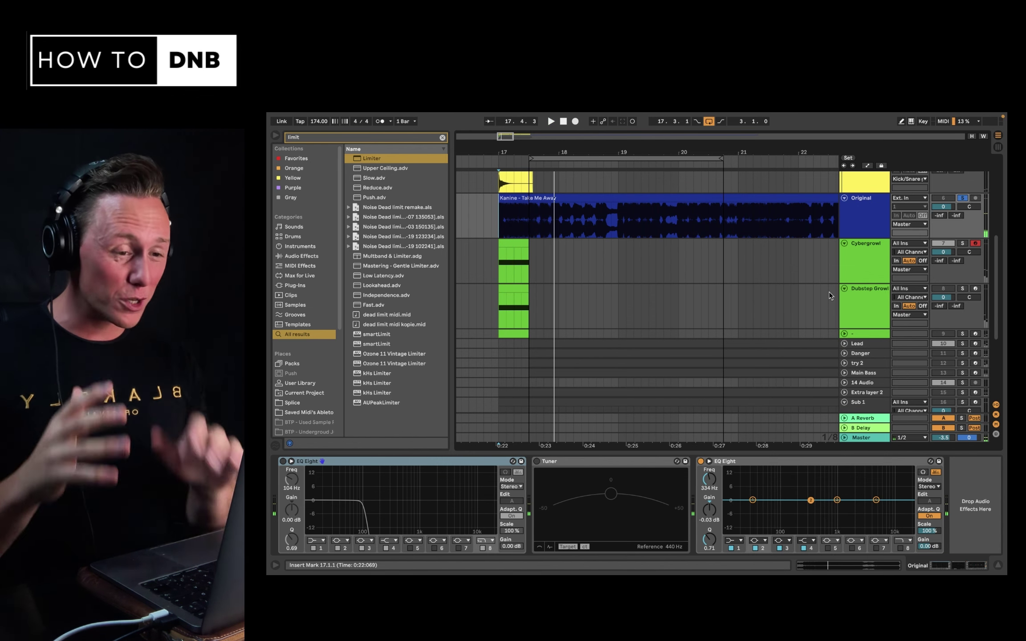
key(space)
key(space)
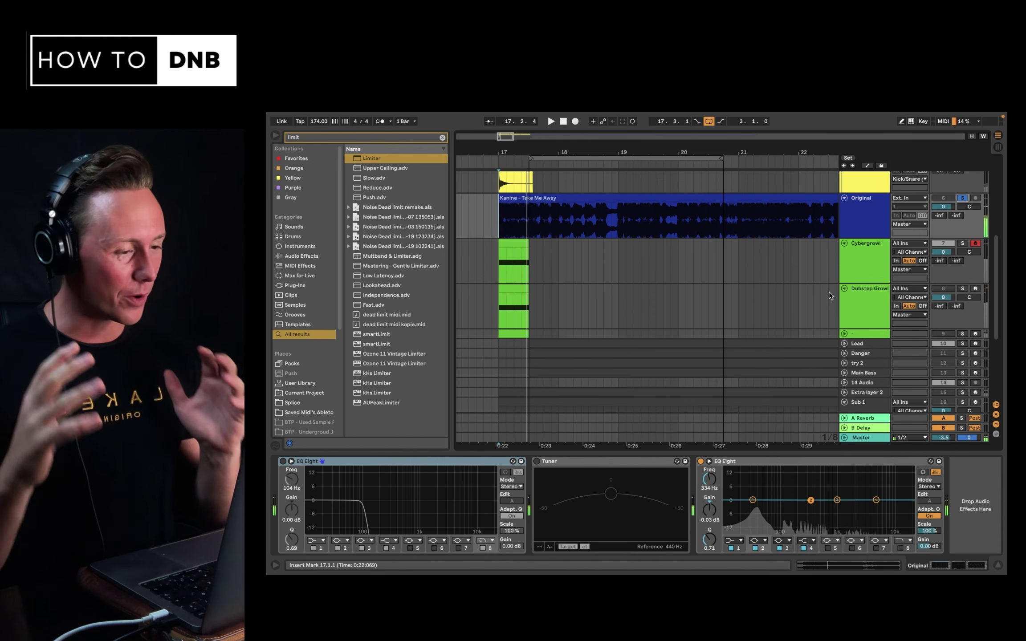
Play the Cybergrowl track in solo from 17.1.1 and turn off its Sidechaining rack
click(885, 259)
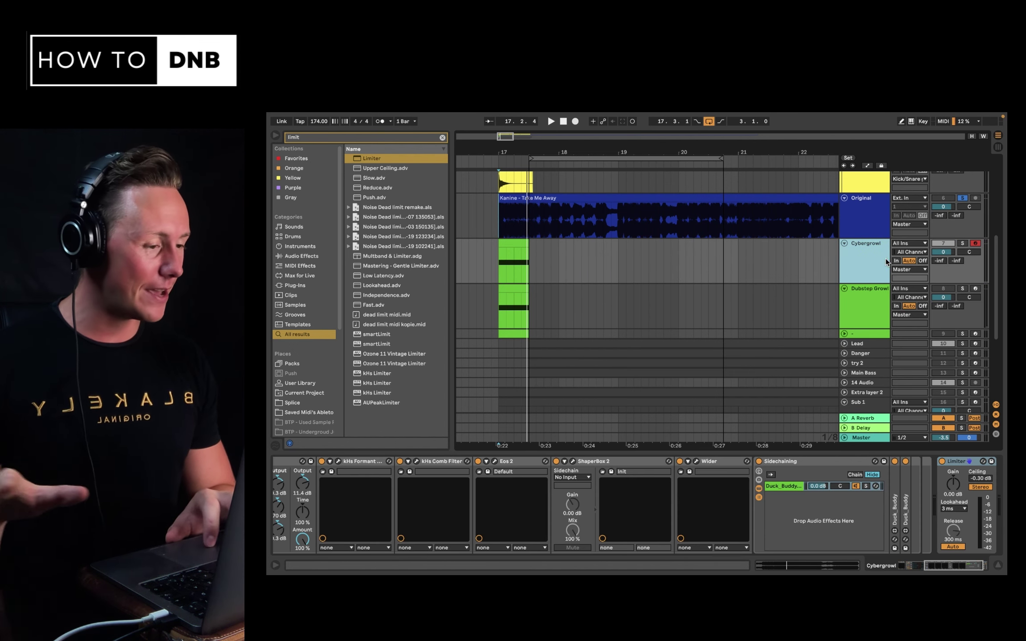
click(962, 243)
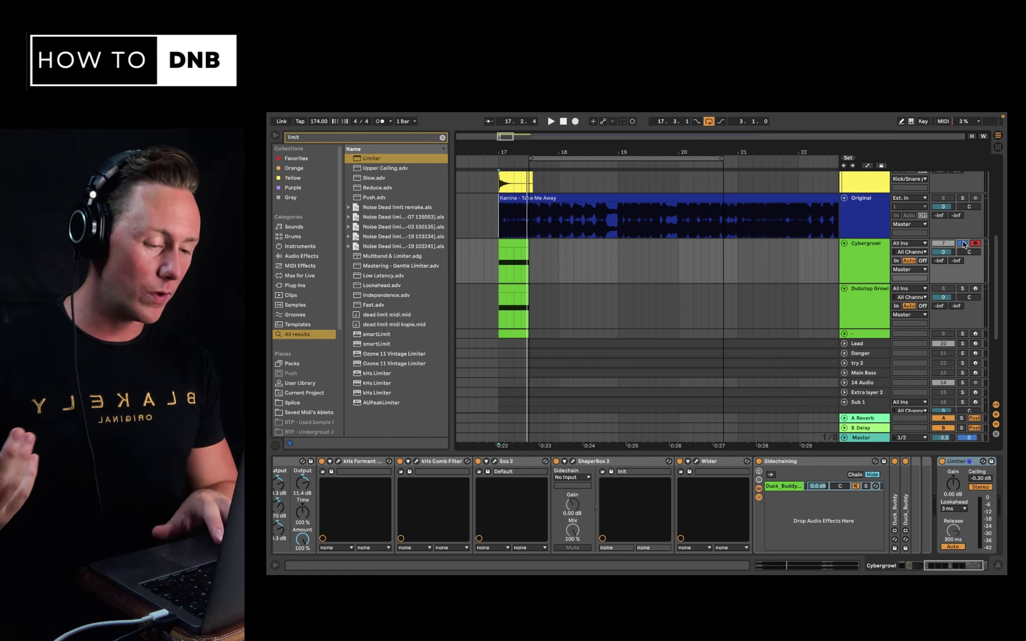
click(963, 244)
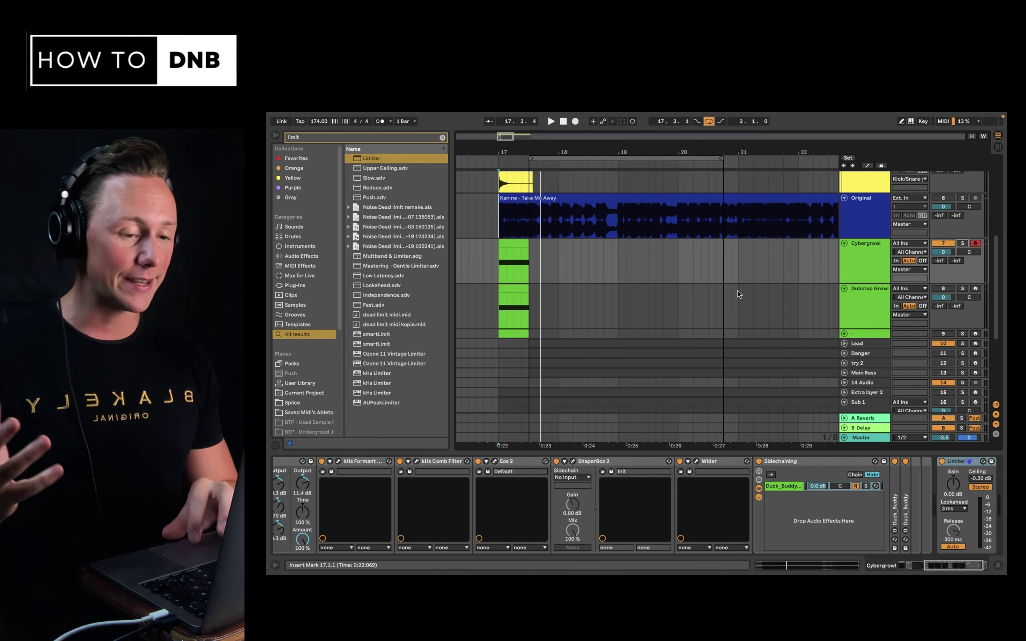
scroll(737, 290, up, 5)
scroll(520, 229, up, 2)
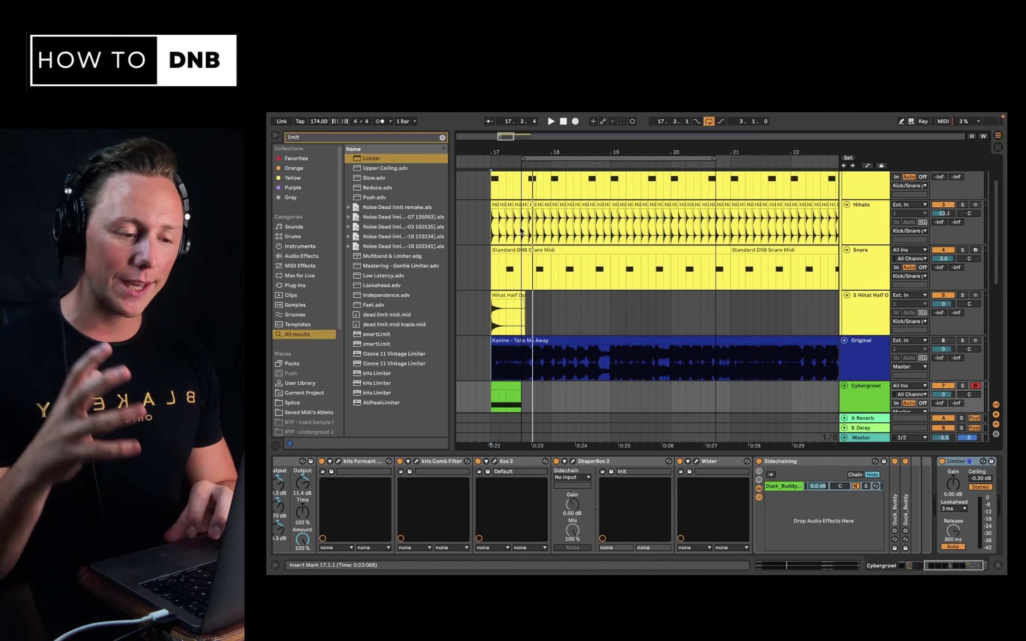
click(491, 309)
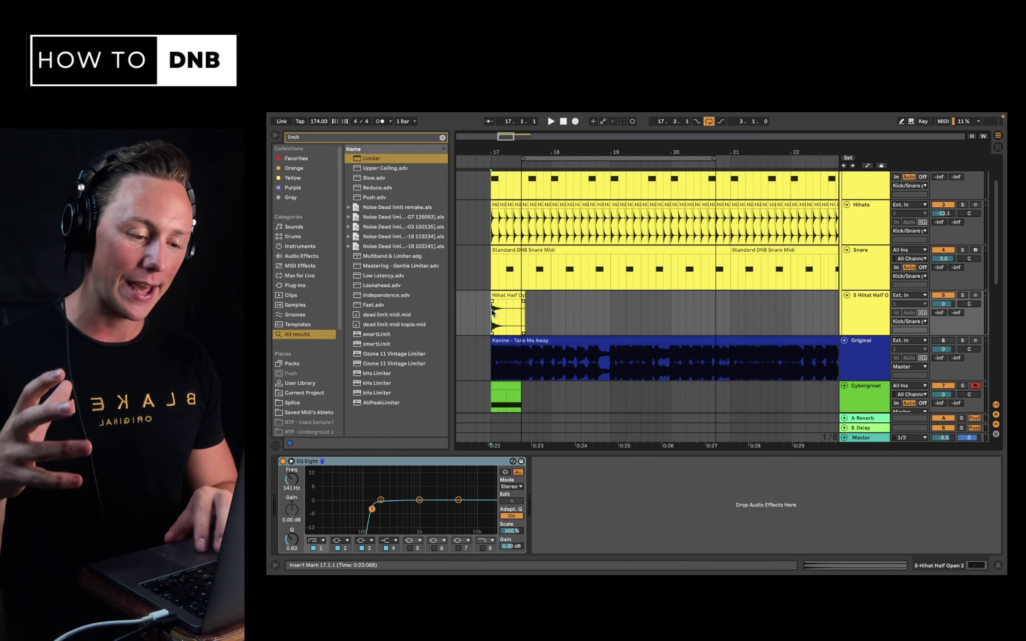
scroll(491, 309, down, 3)
click(500, 329)
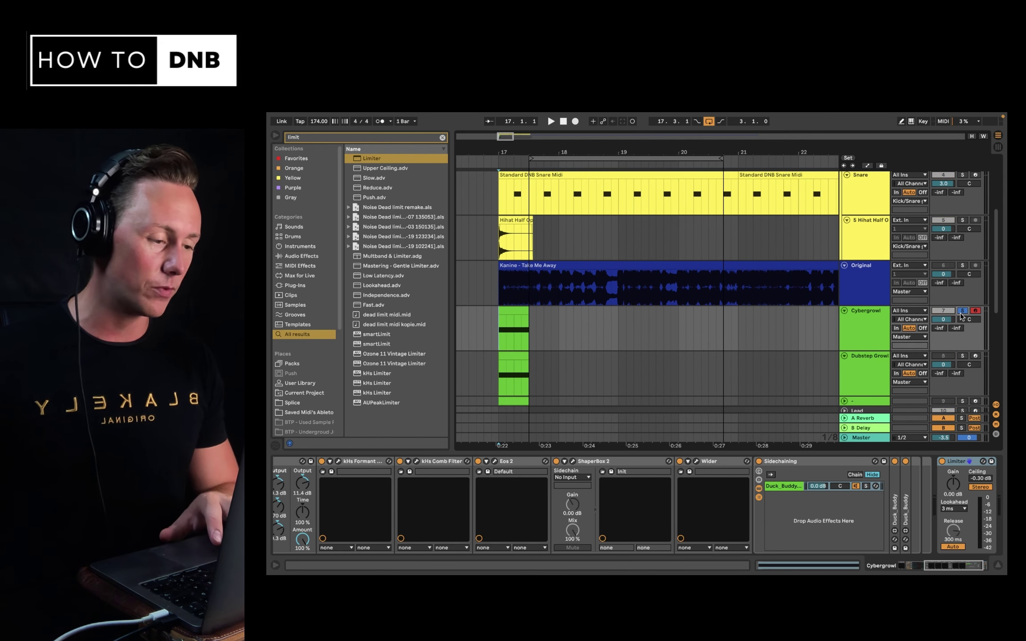
key(space)
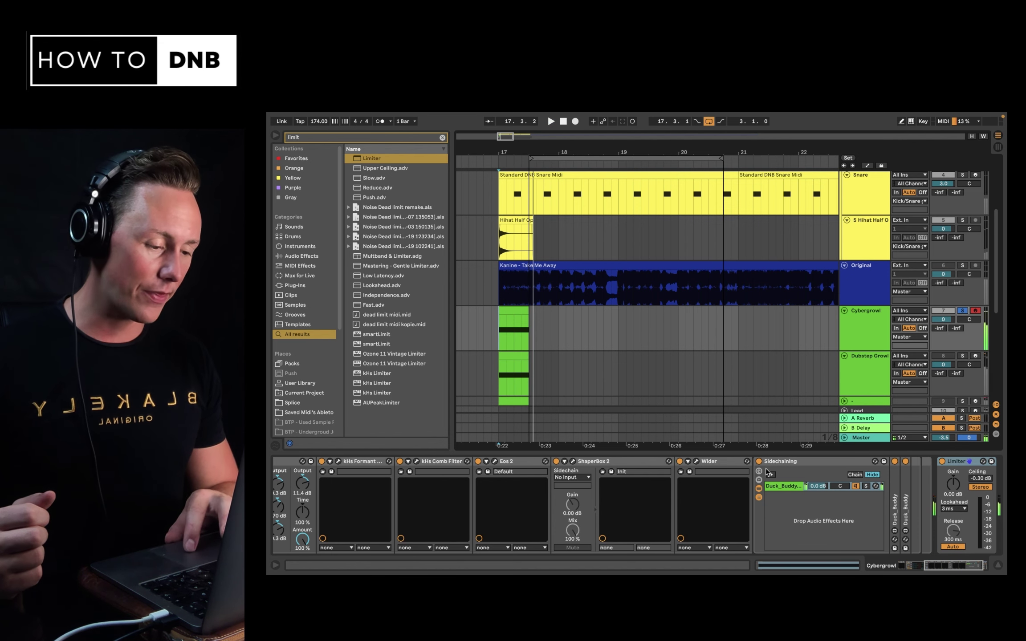
click(759, 462)
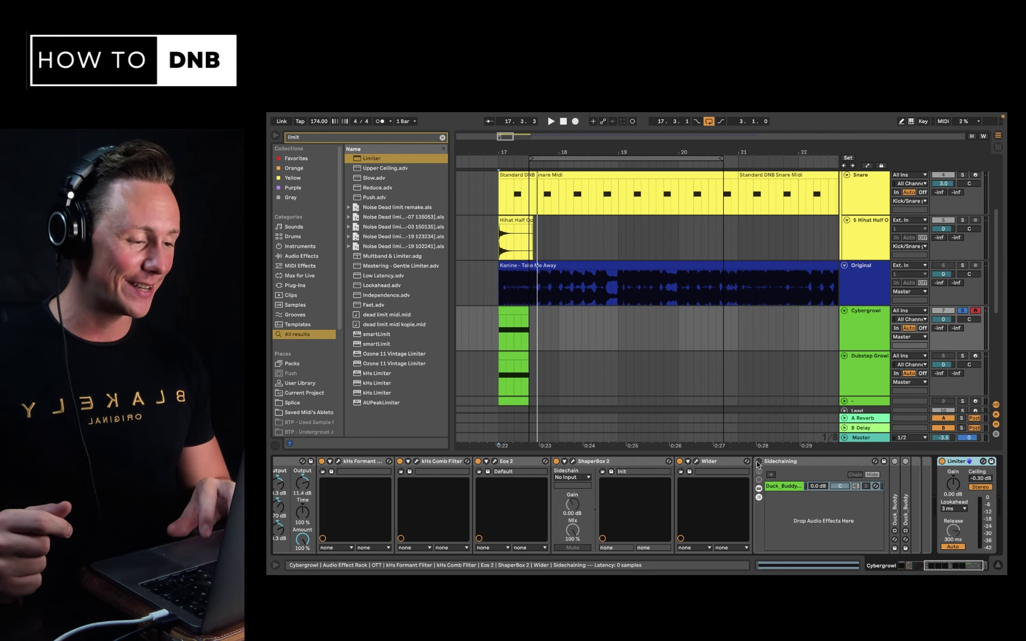
Open the Cybergrowl track's Serum instrument and review its effects and oscillator pages
click(872, 320)
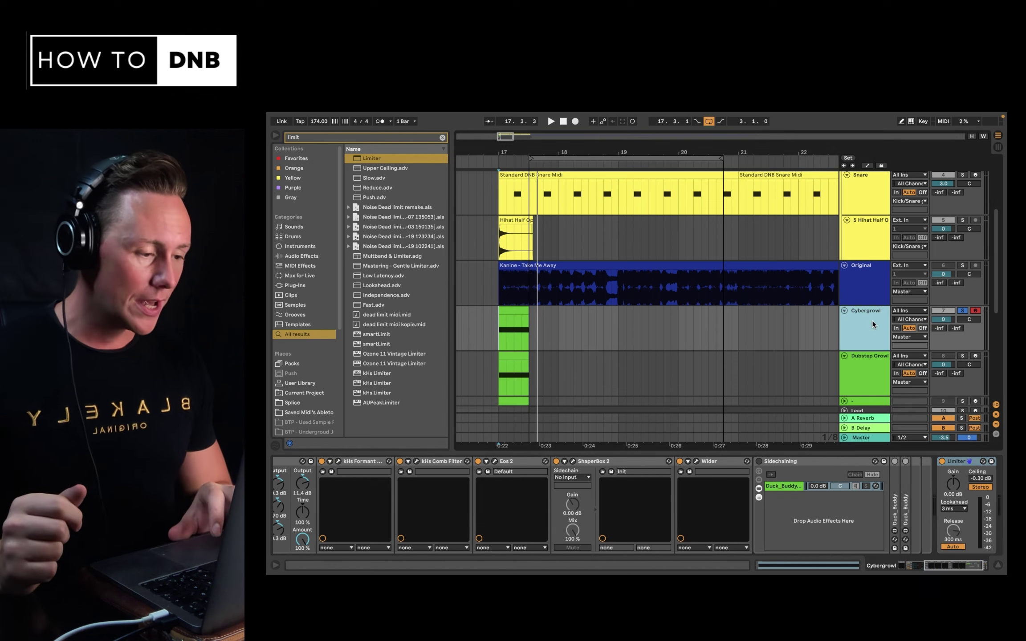
click(621, 503)
scroll(621, 503, right, 2)
scroll(457, 525, left, 10)
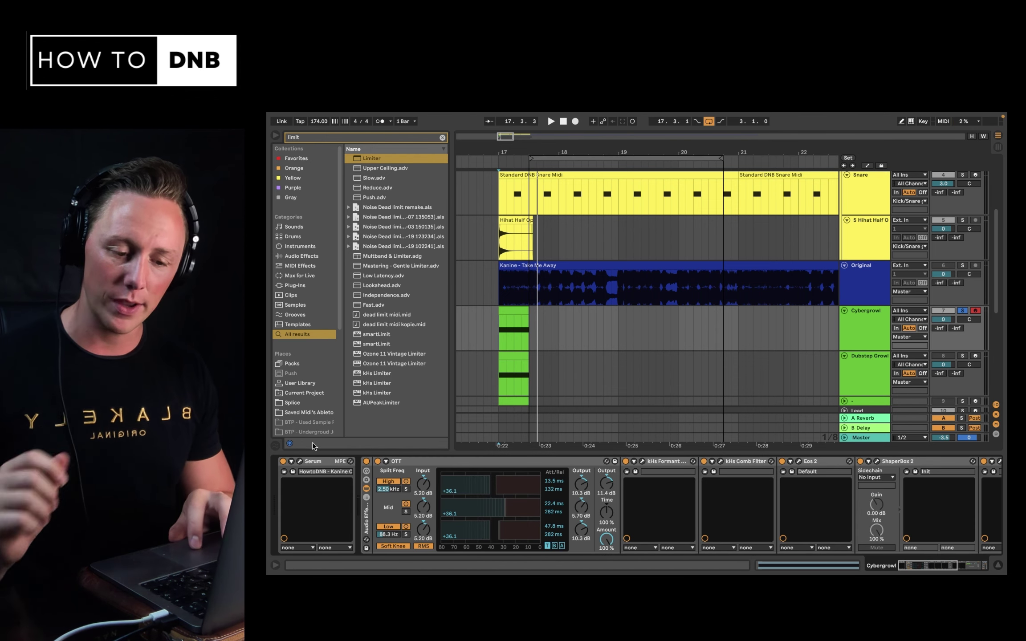
click(300, 461)
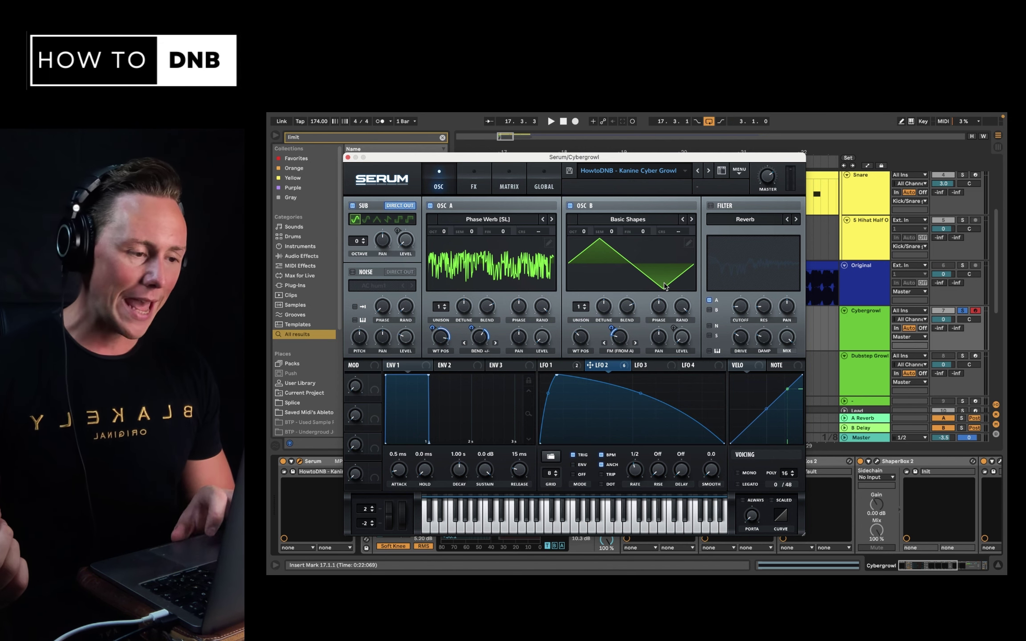
click(476, 187)
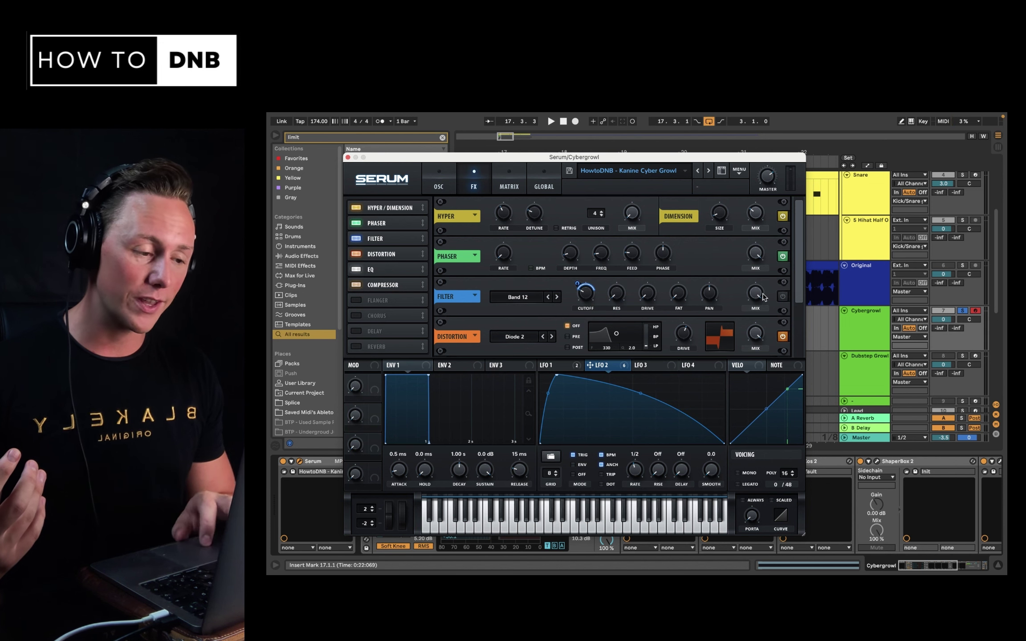
click(449, 190)
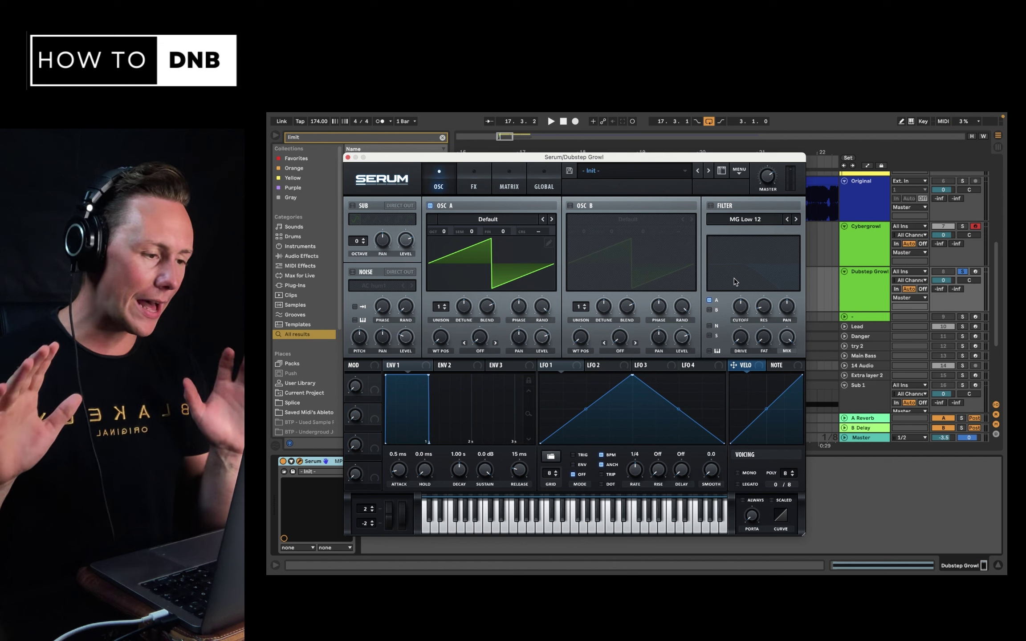
Close Serum and inspect the notes of the Dubstep Growl clip at bar 17, then return to the arrangement
click(348, 157)
double_click(524, 267)
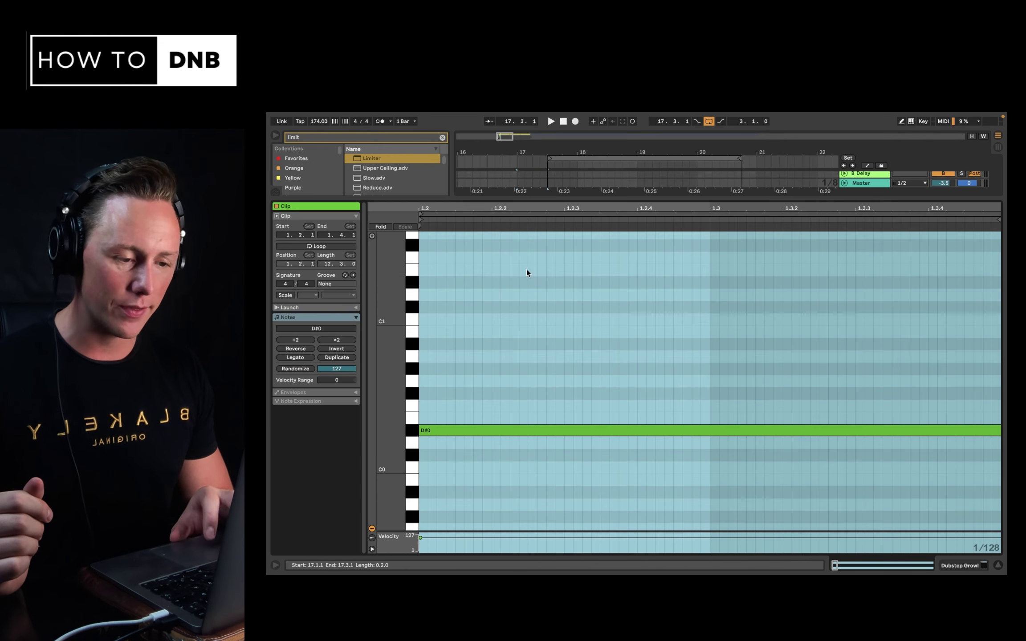
click(453, 403)
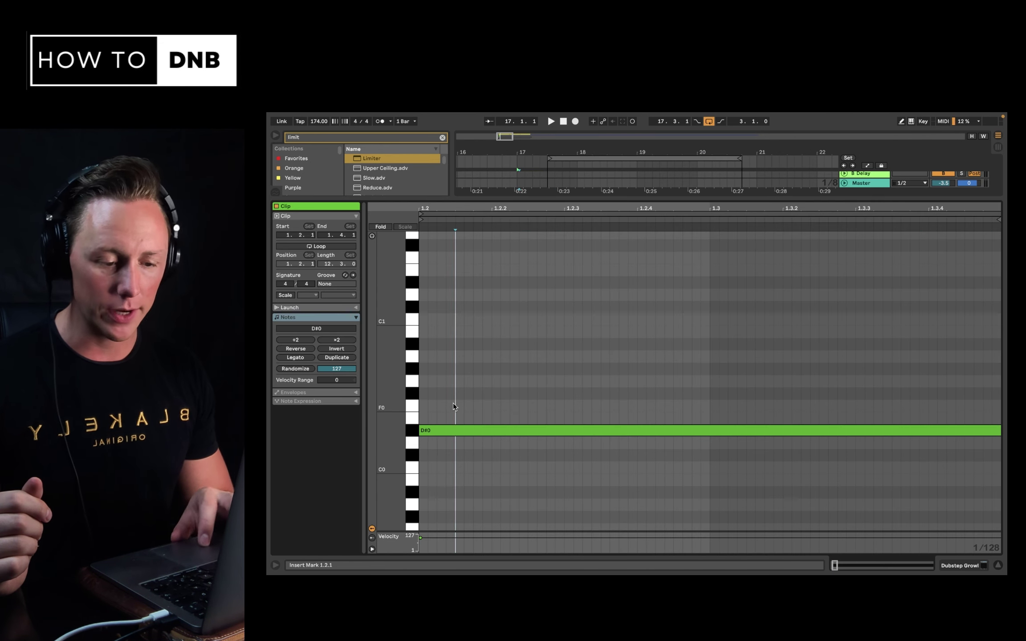
click(998, 566)
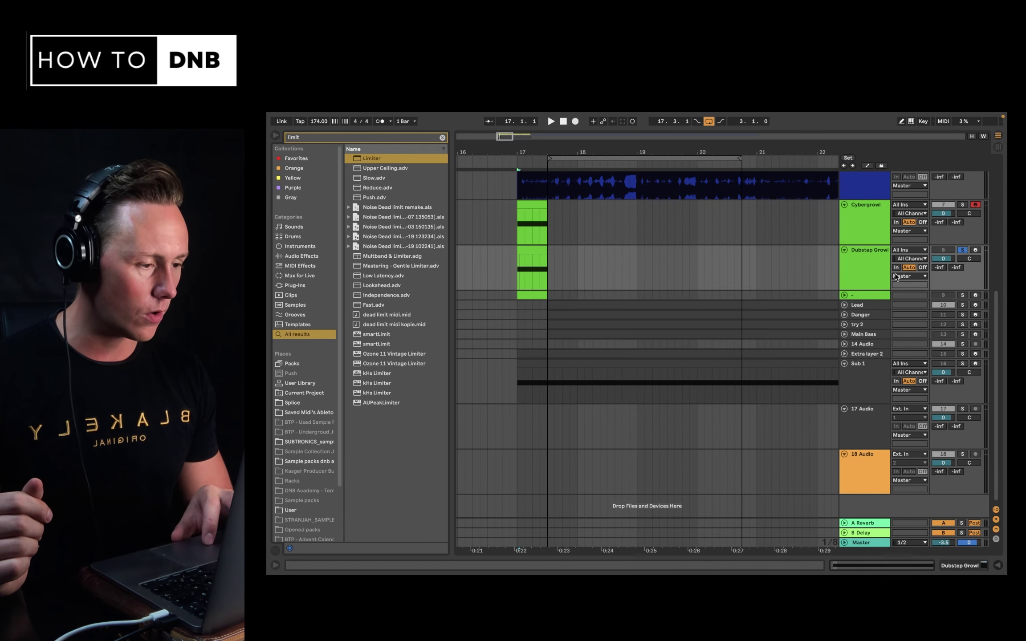
Show the Dubstep Growl track's devices and open its initialized Serum instrument
click(880, 271)
click(905, 567)
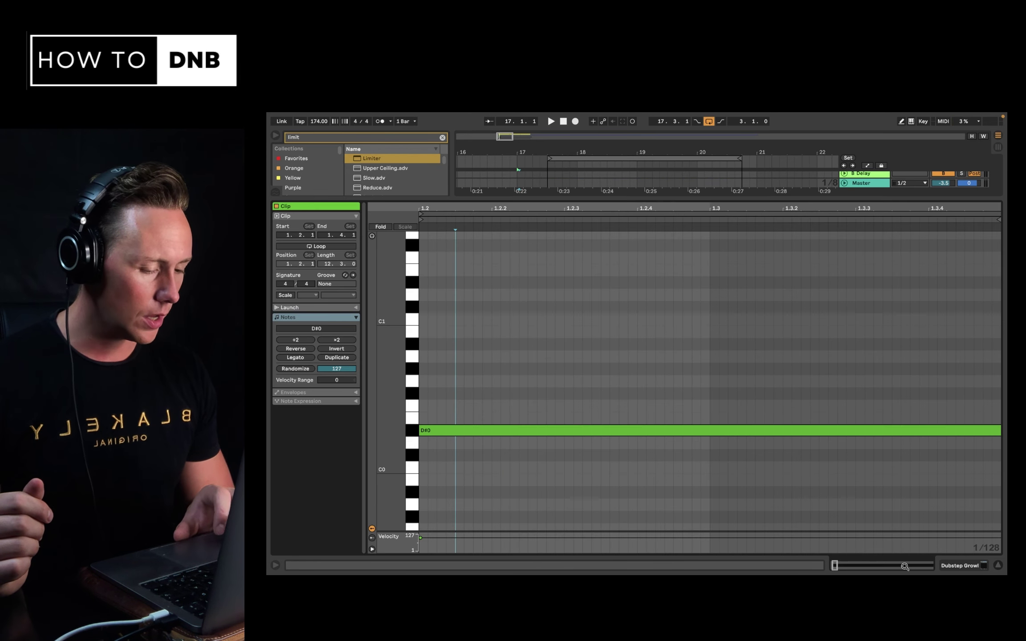
click(969, 570)
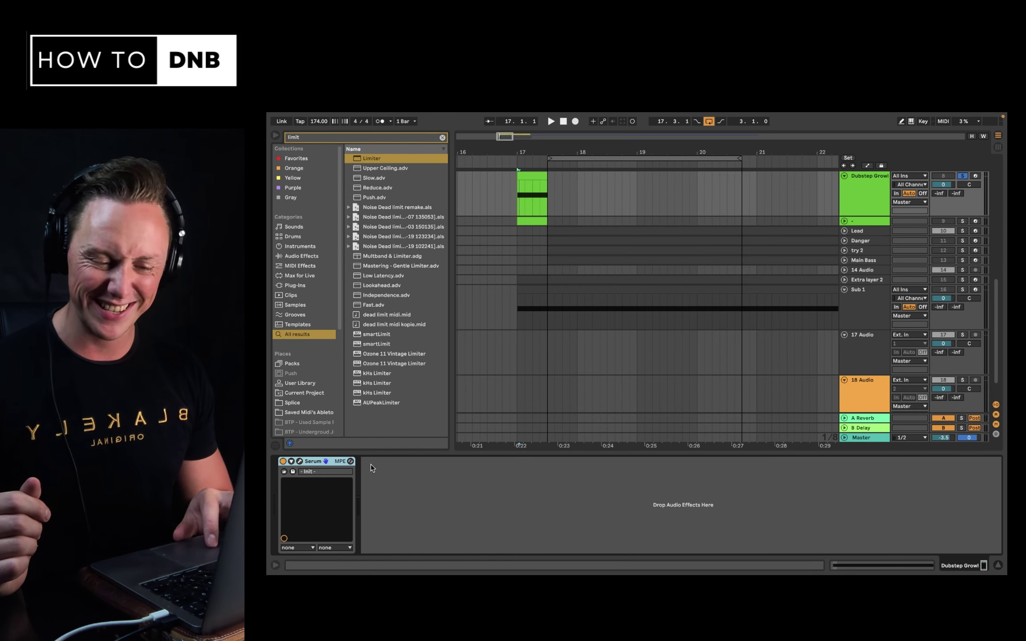
click(300, 462)
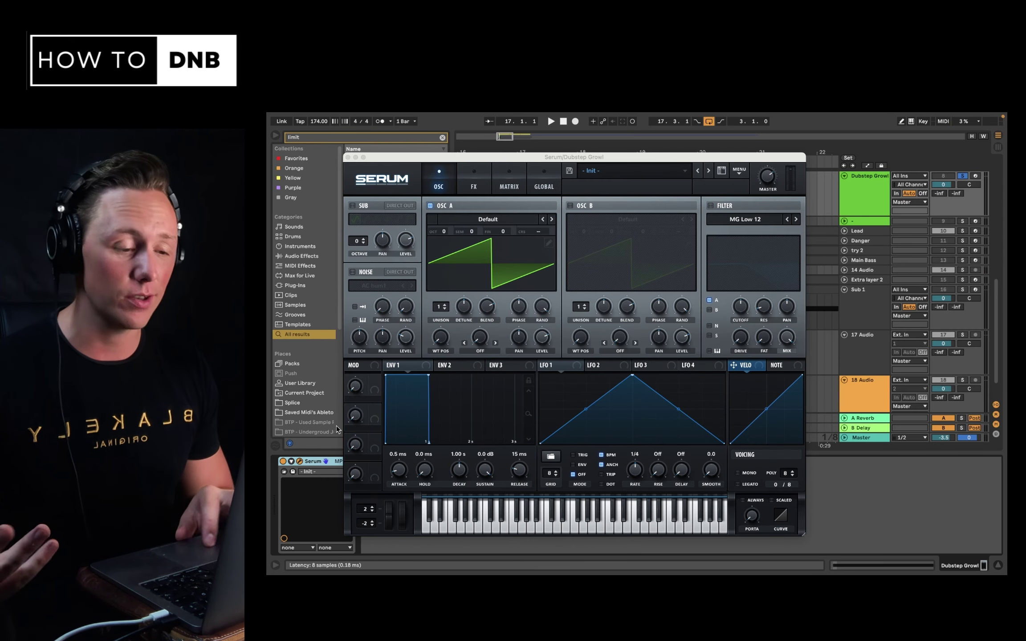
Enable oscillator B and load the Basic Shapes wavetable from the Analog category into it
click(570, 206)
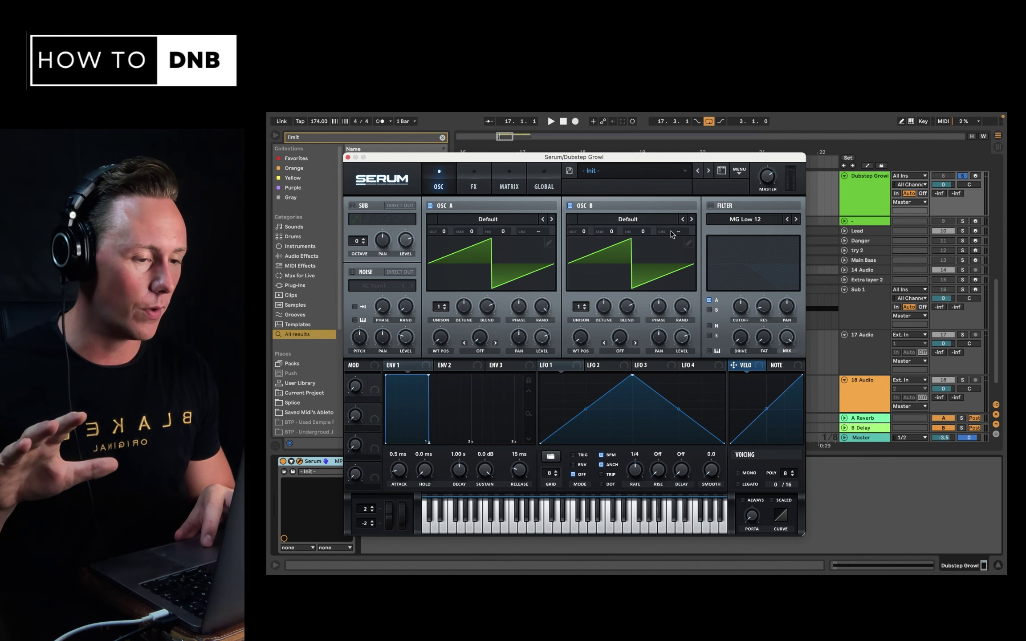
click(655, 219)
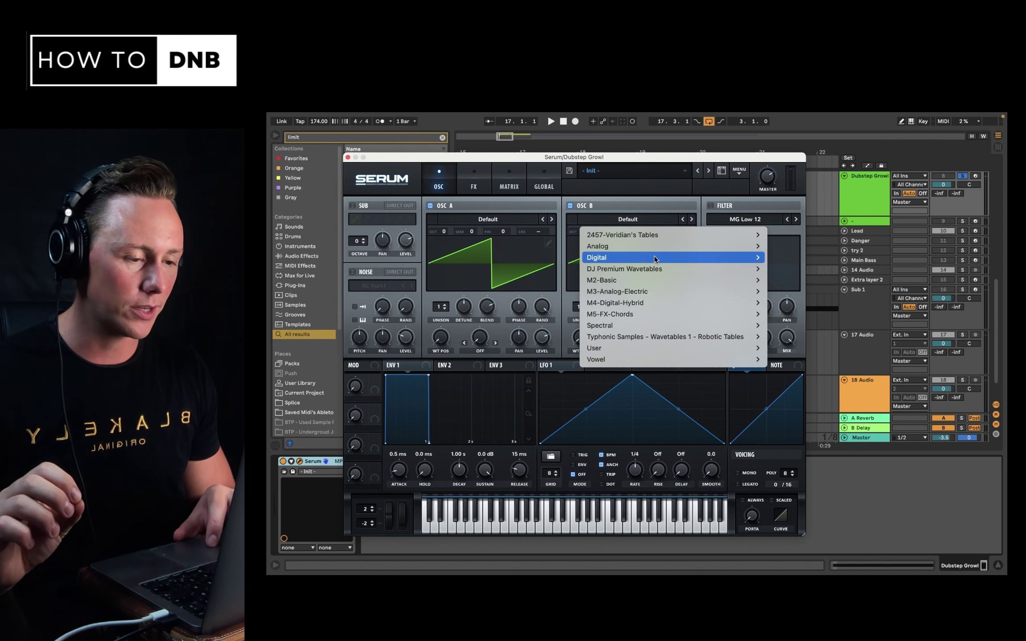
mouse_move(663, 248)
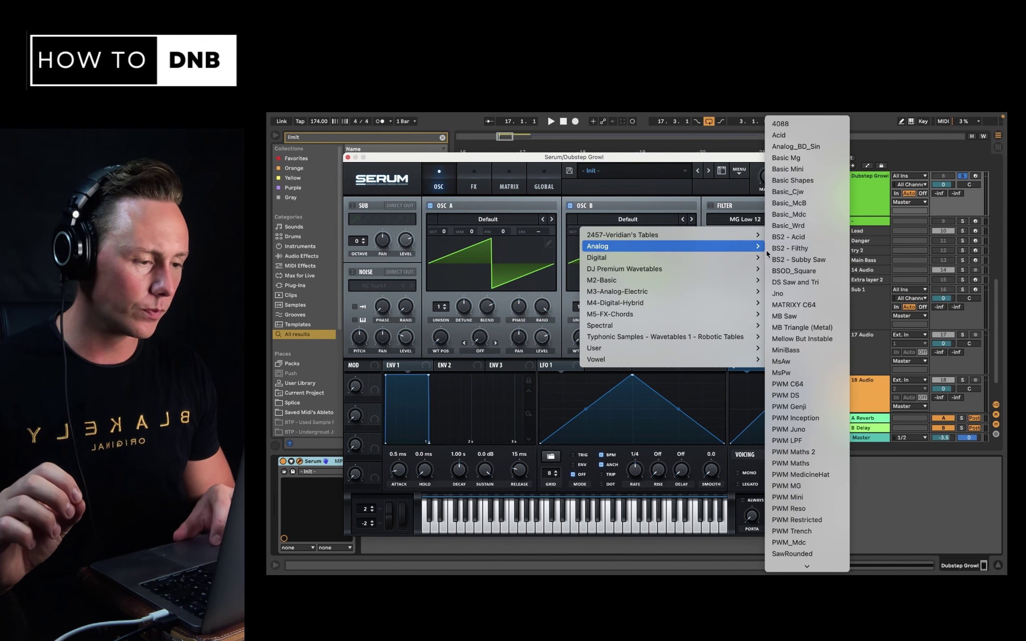
click(828, 183)
Set oscillator B's wavetable position to the triangle wave, comparing it with the sine wave
drag(582, 342, 598, 317)
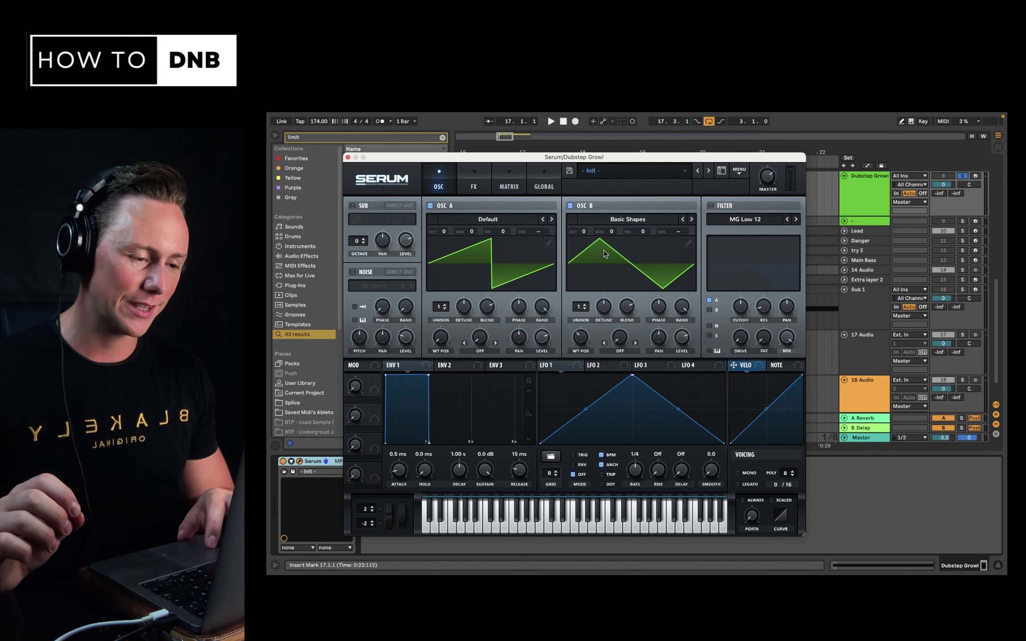
drag(574, 344, 578, 380)
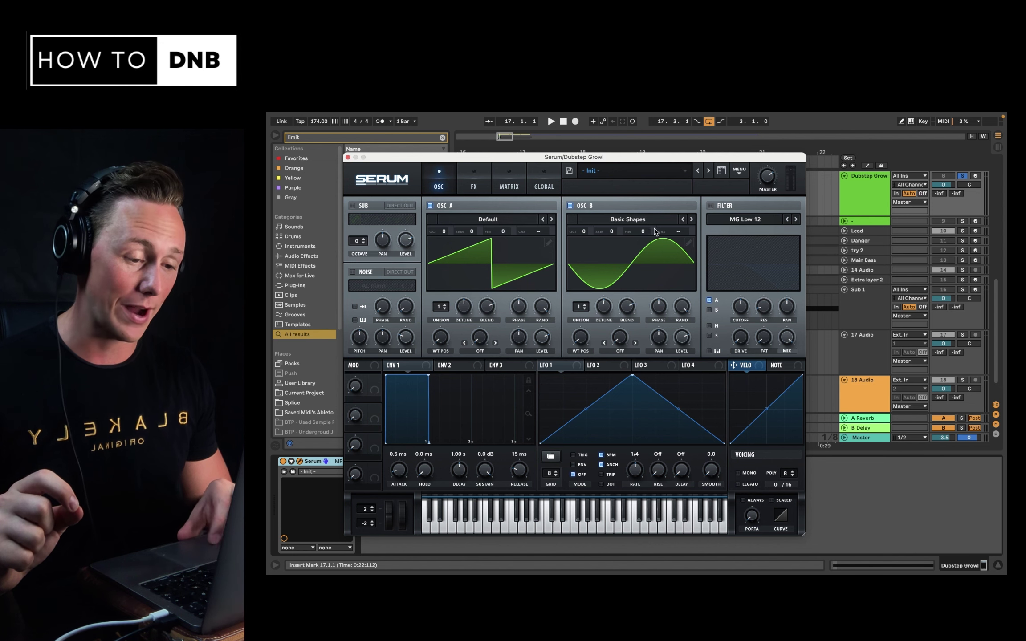
drag(582, 342, 592, 309)
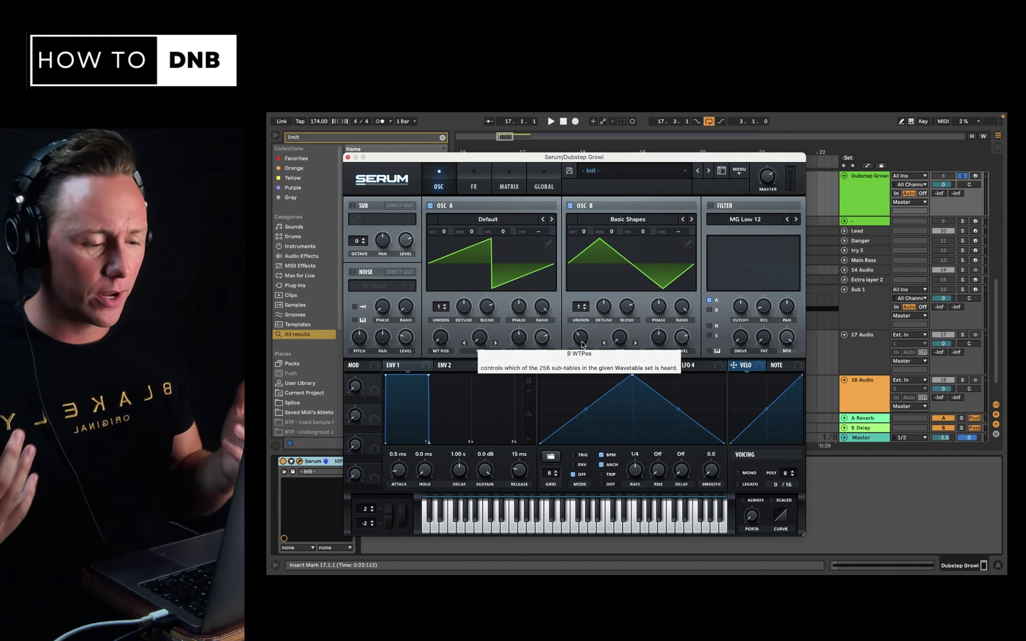
Set oscillator A's warp mode to FM (From B)
click(481, 352)
scroll(500, 470, down, 5)
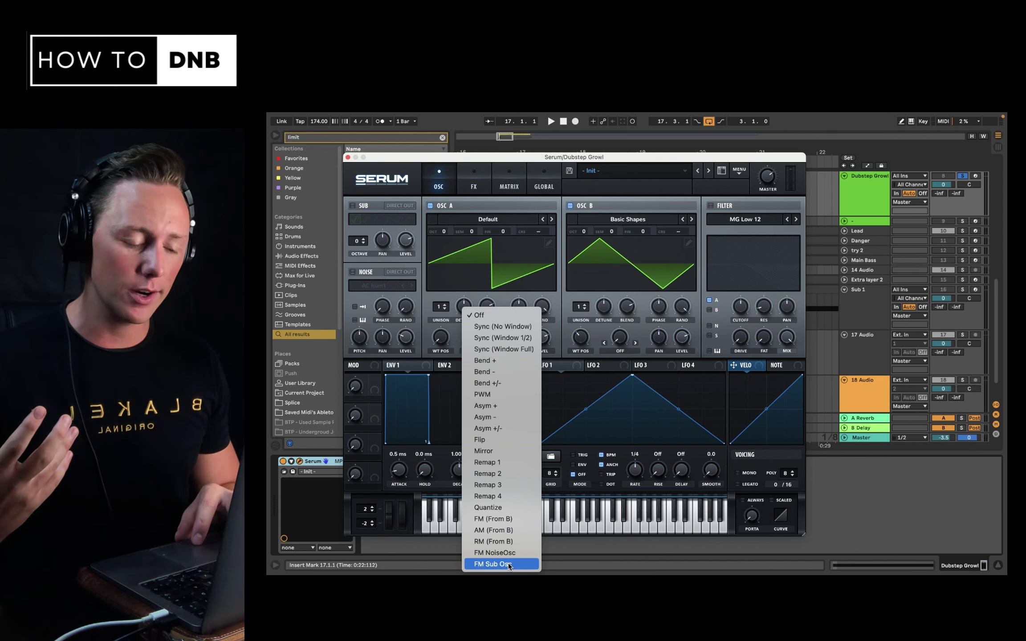
click(515, 519)
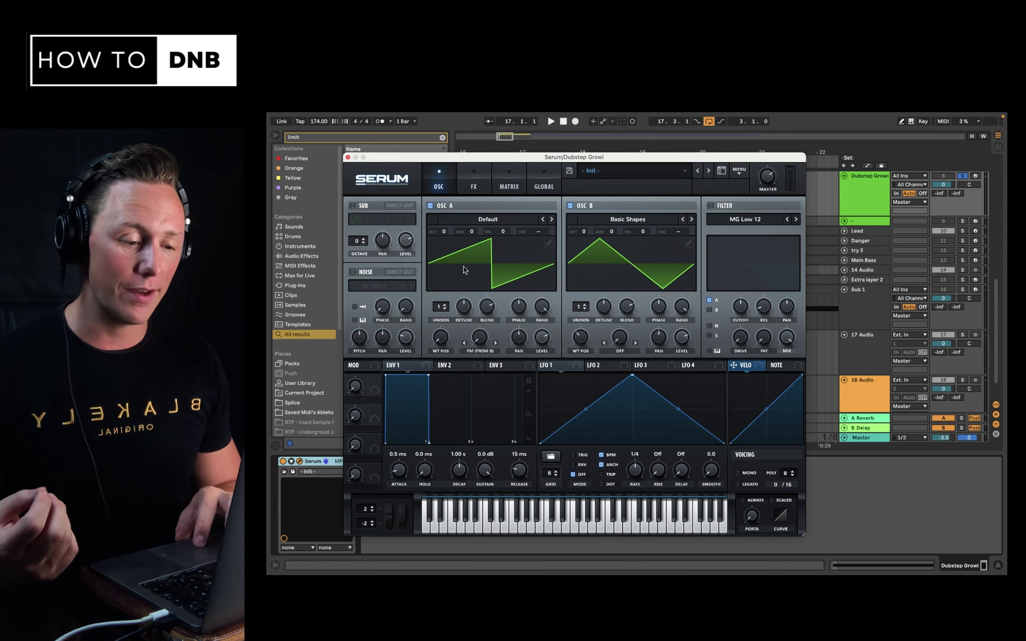
Load the Phase Werb [SL] wavetable from the Spectral category into oscillator A and raise its wavetable position to frame 234
click(515, 218)
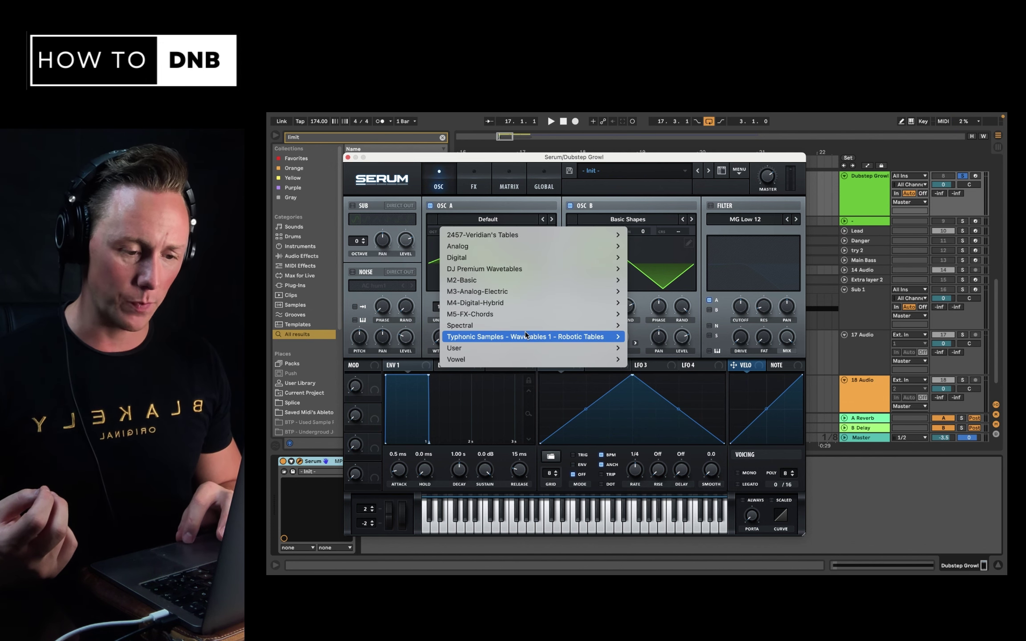
mouse_move(532, 325)
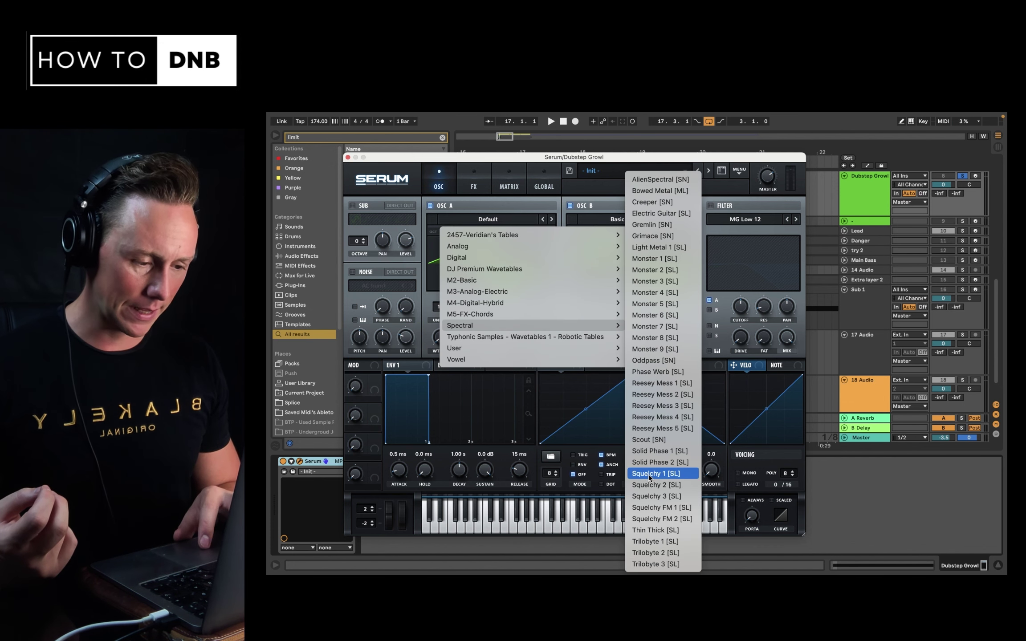
click(670, 371)
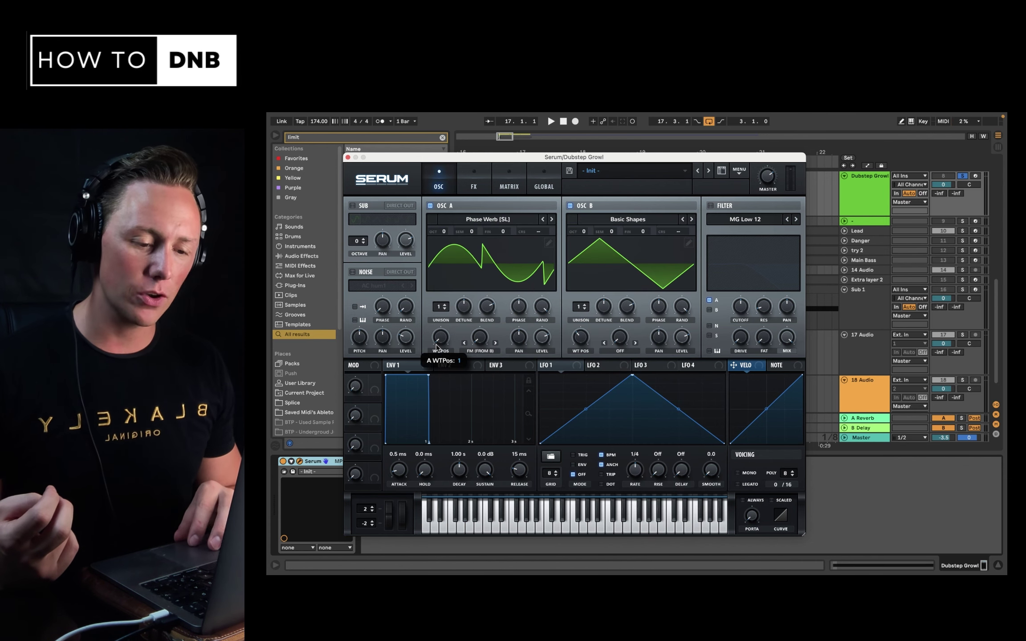
drag(437, 347, 487, 289)
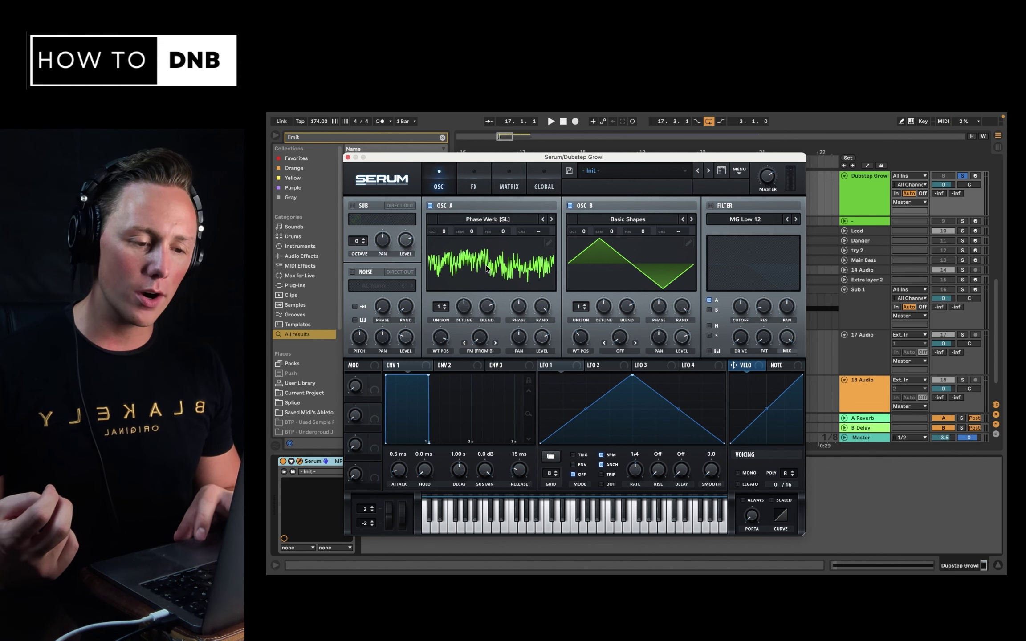
In oscillator A's wavetable editor, draw noise across most of the current frame's waveform and close the editor
click(549, 241)
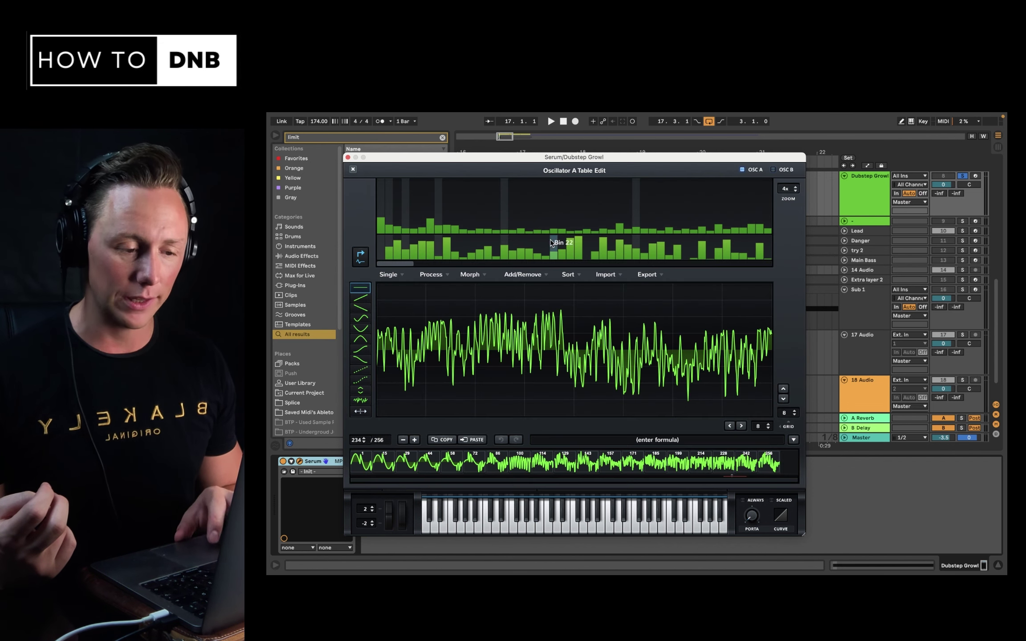
click(361, 402)
mouse_move(383, 356)
mouse_down()
mouse_move(766, 352)
mouse_move(713, 357)
mouse_up()
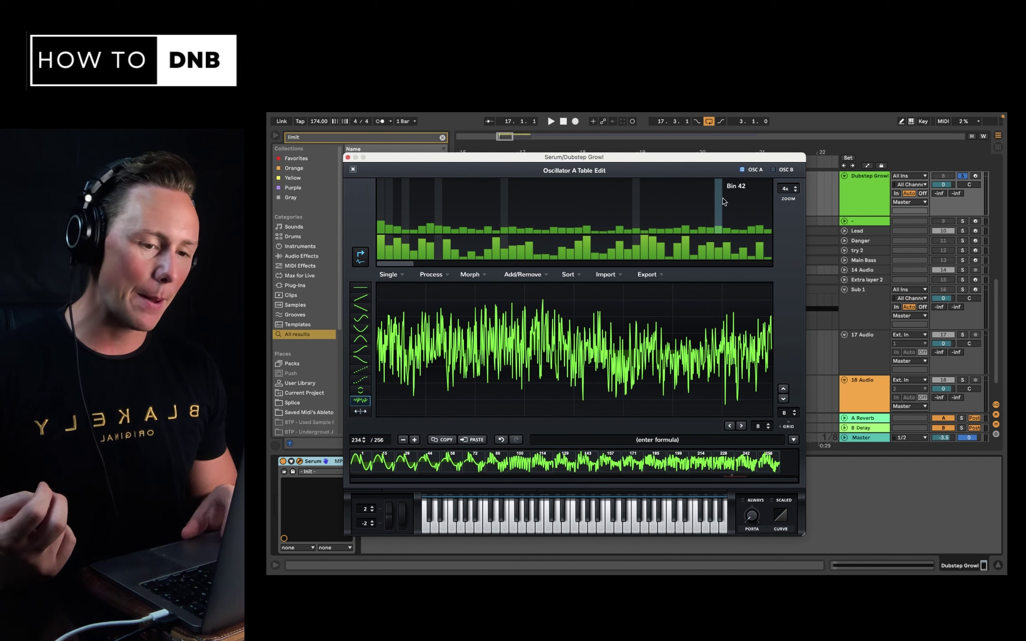
click(354, 170)
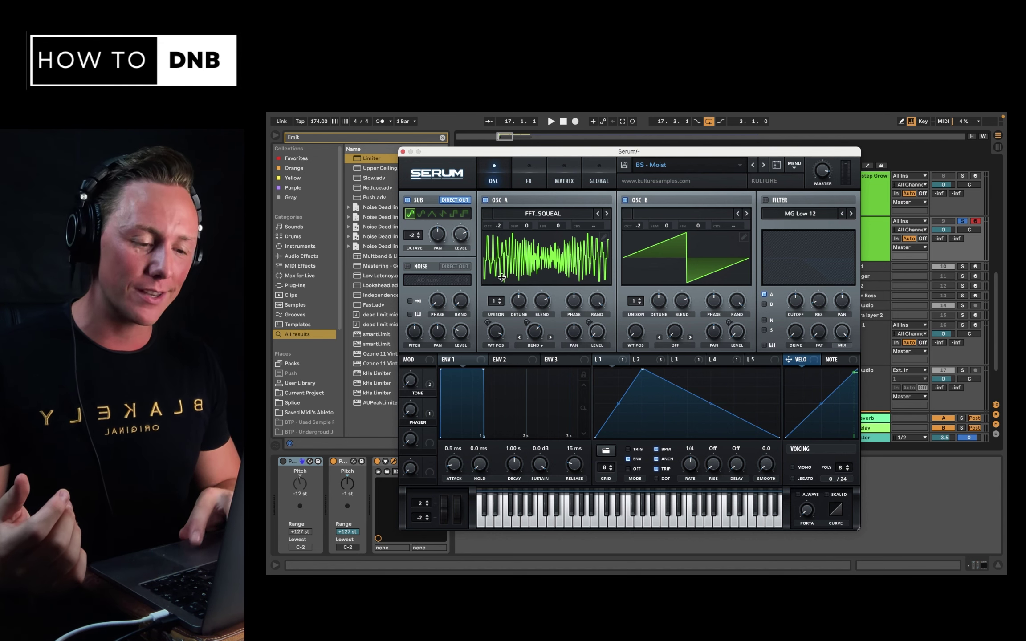
In the BS - Moist patch, load Phase Werb [SL] from the Spectral category into oscillator A and sweep its wavetable position
drag(502, 347, 553, 268)
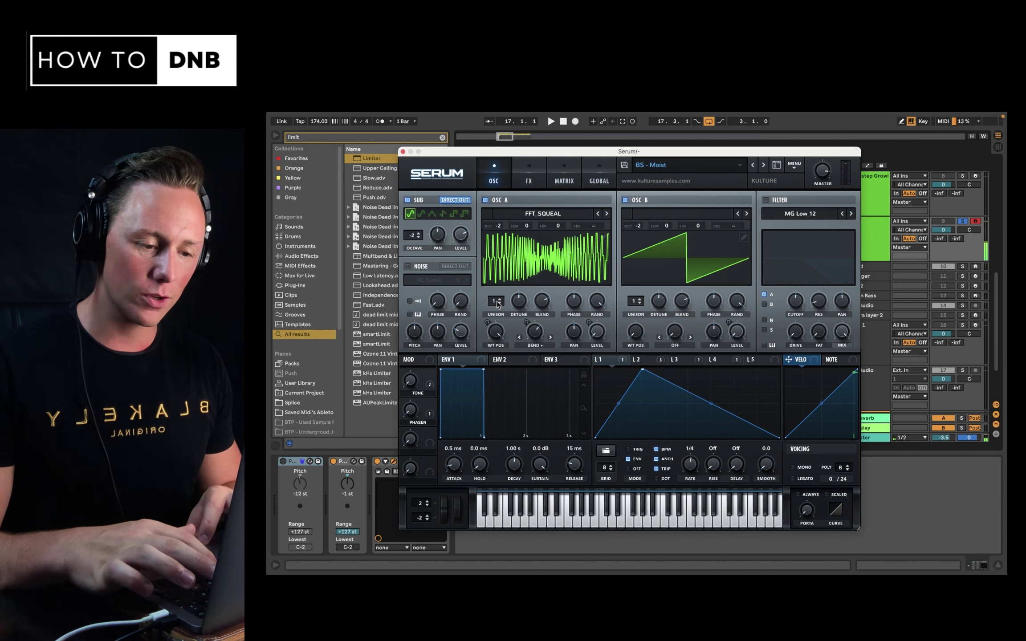
click(577, 218)
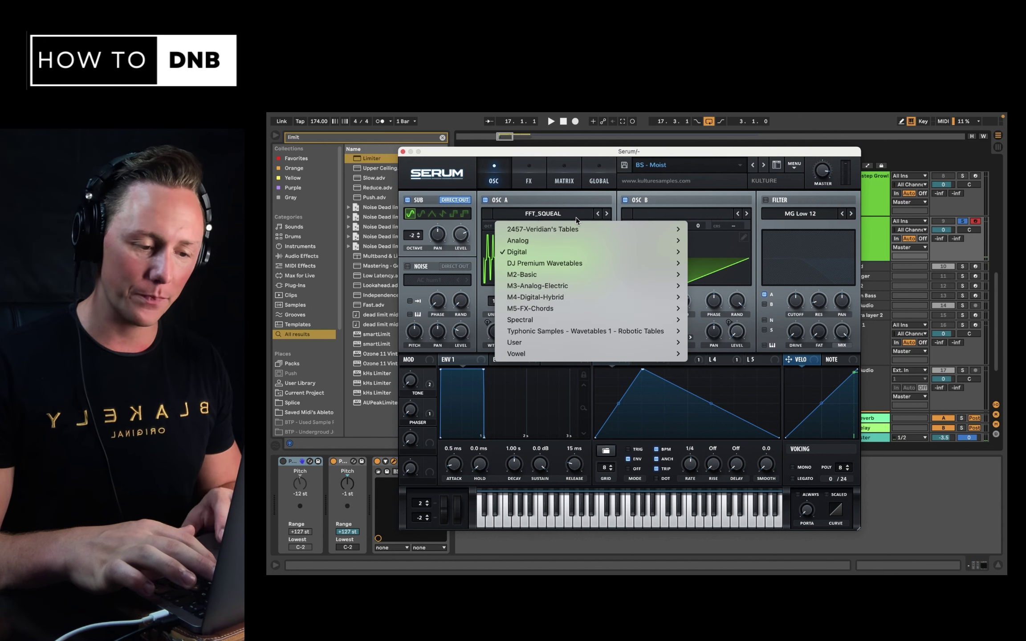
mouse_move(567, 321)
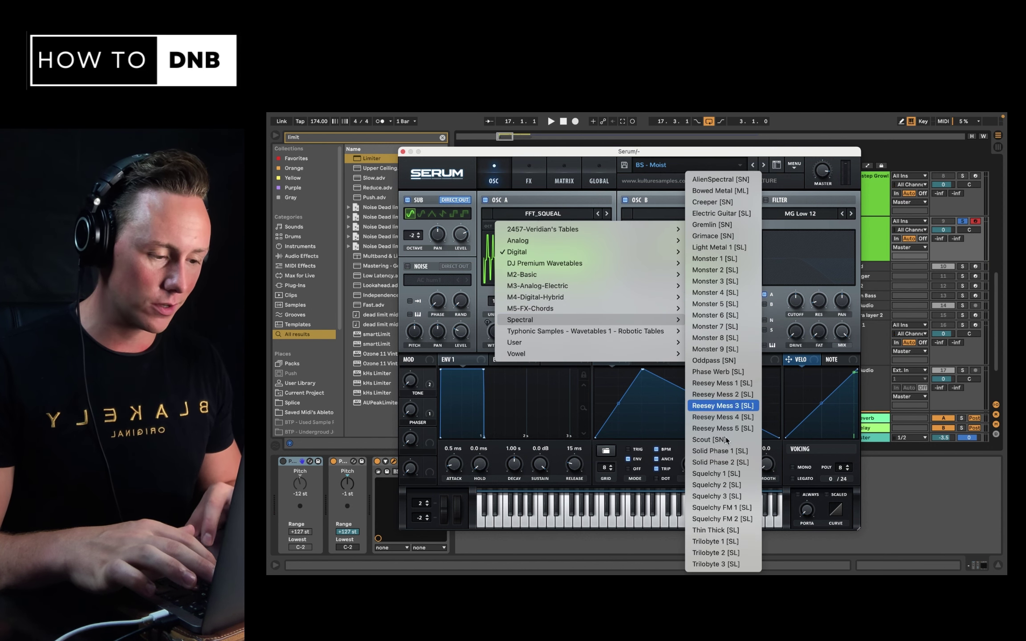
click(743, 372)
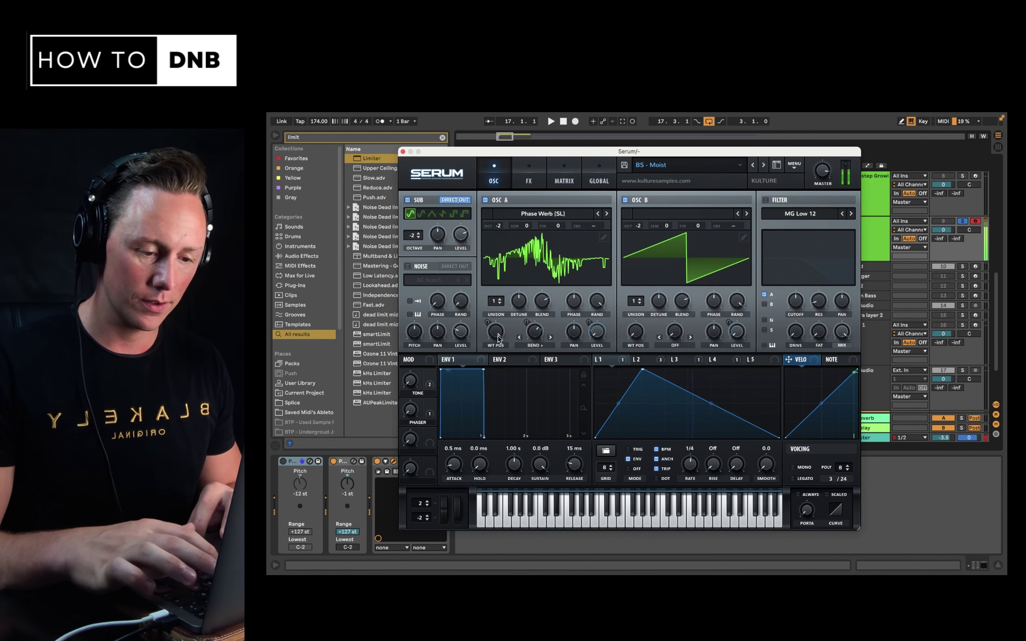
drag(495, 332, 497, 359)
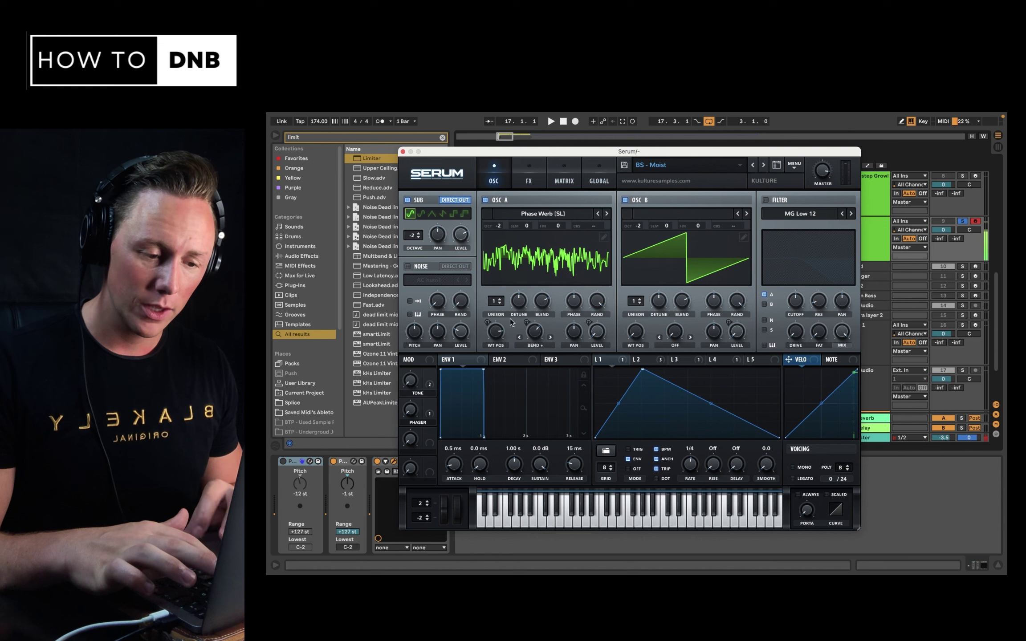
Examine the current frame of the BS - Moist patch's oscillator A in the wavetable editor and close it
mouse_move(502, 330)
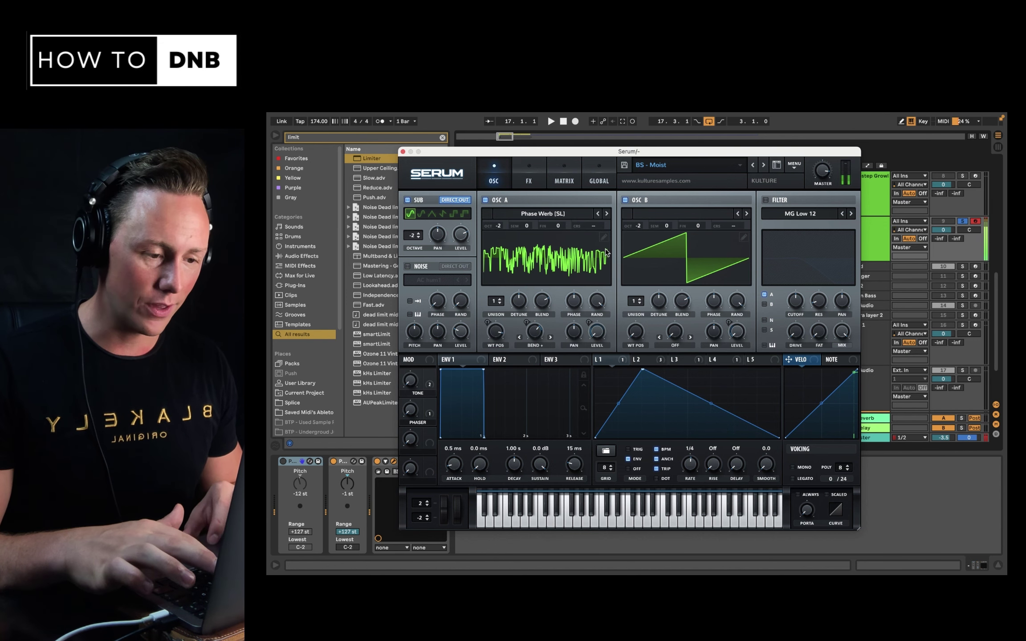
click(605, 236)
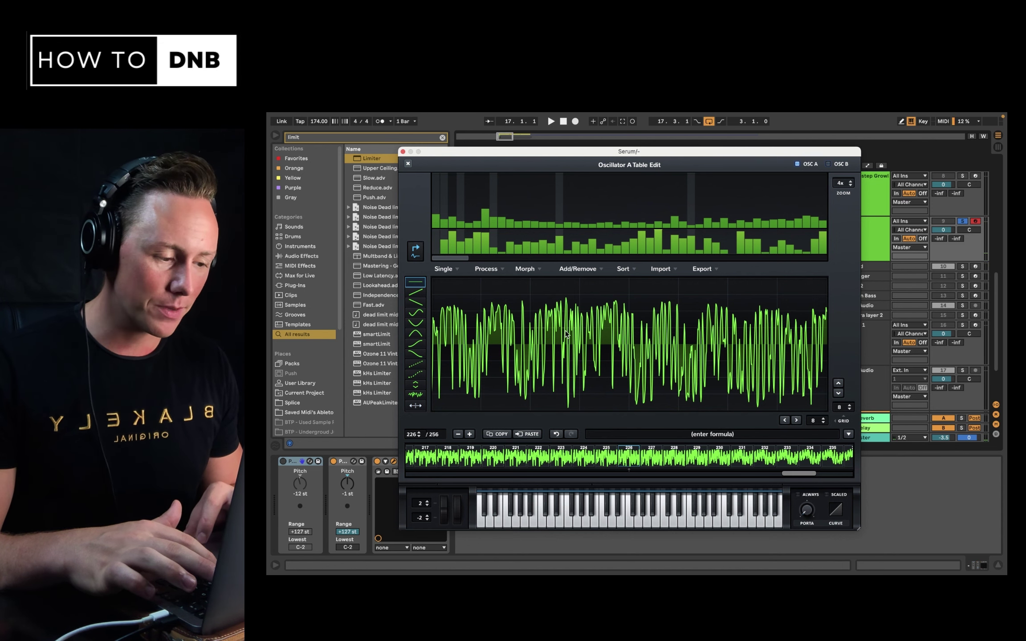
click(407, 161)
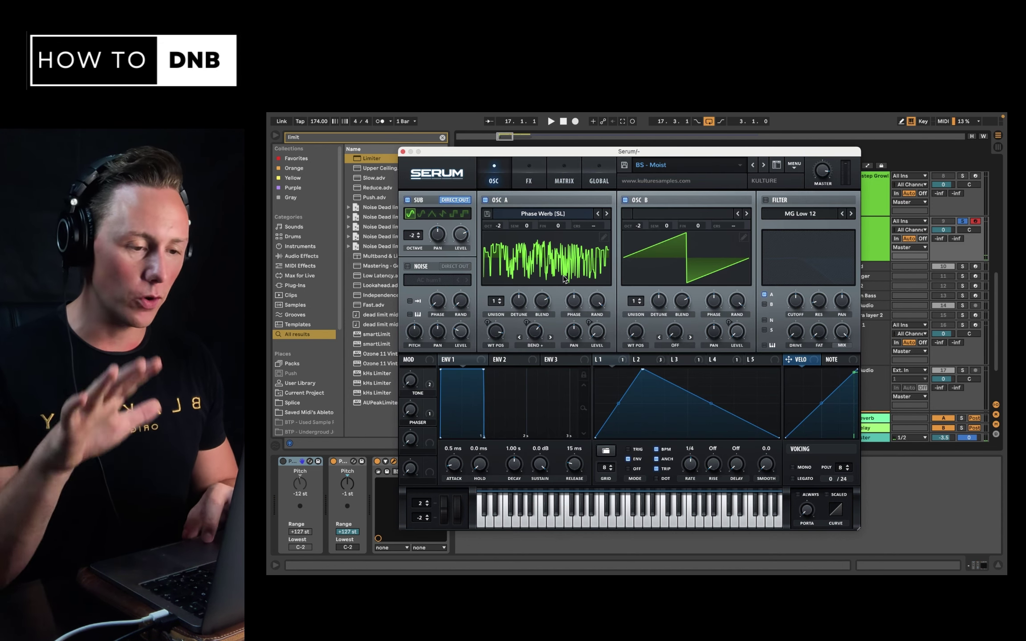
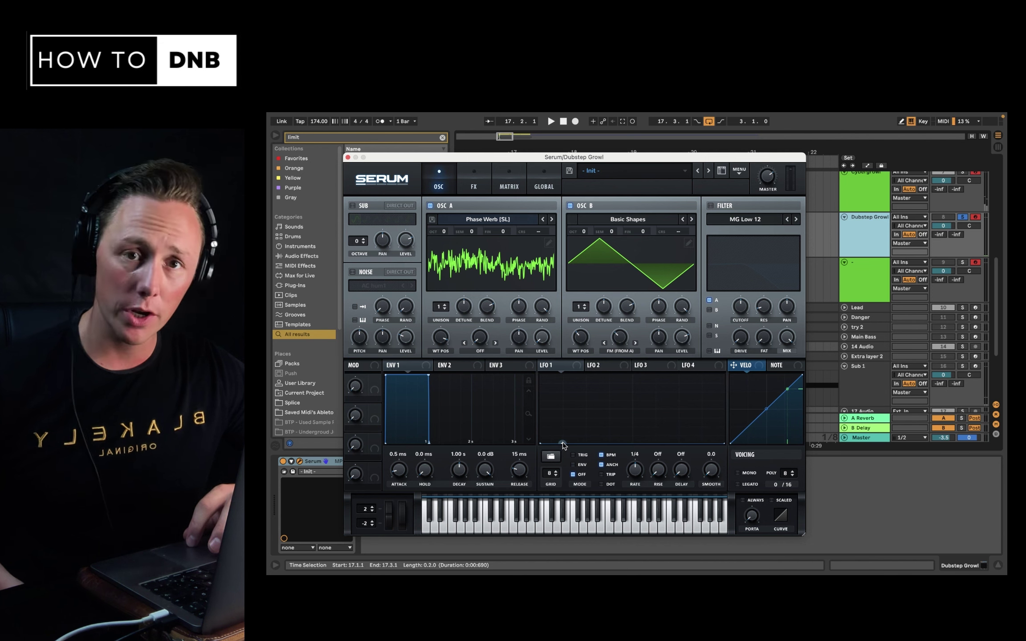
Add a point near the start of the Dubstep Growl patch's flat LFO 1 and raise it to maximum for a steep attack
double_click(563, 442)
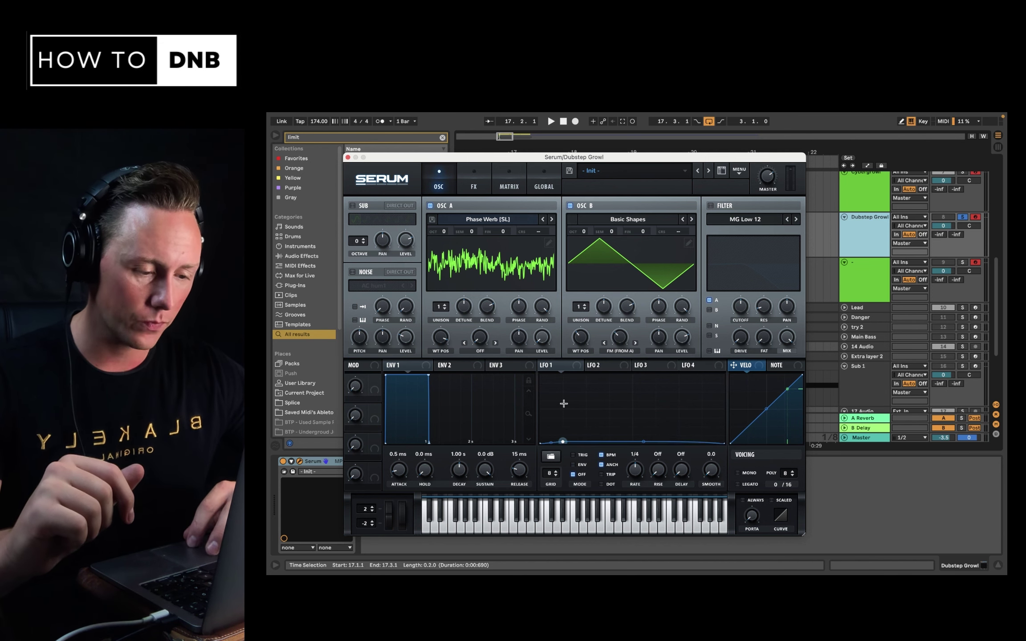
drag(563, 441, 551, 360)
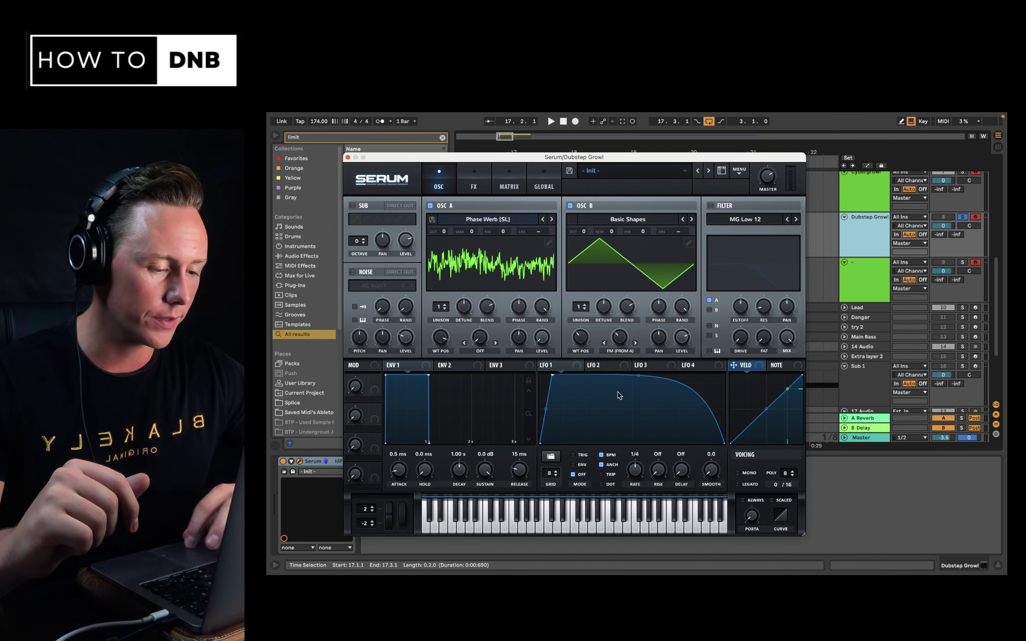
key(a)
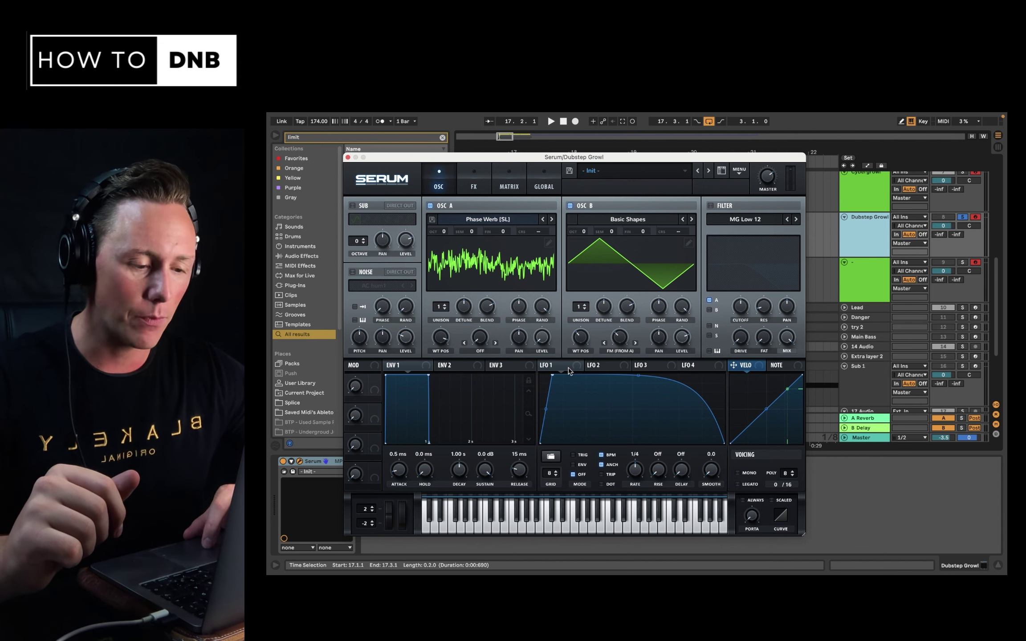
Enable the sub oscillator and assign LFO 1 to the levels of oscillator B and the sub
drag(569, 367, 661, 477)
drag(673, 328, 685, 308)
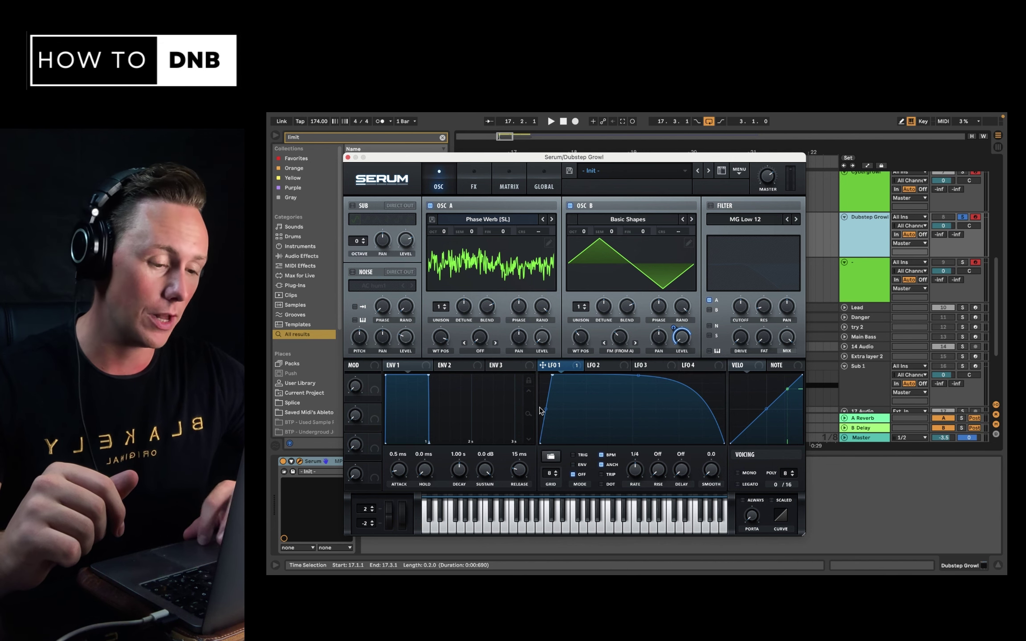
click(352, 205)
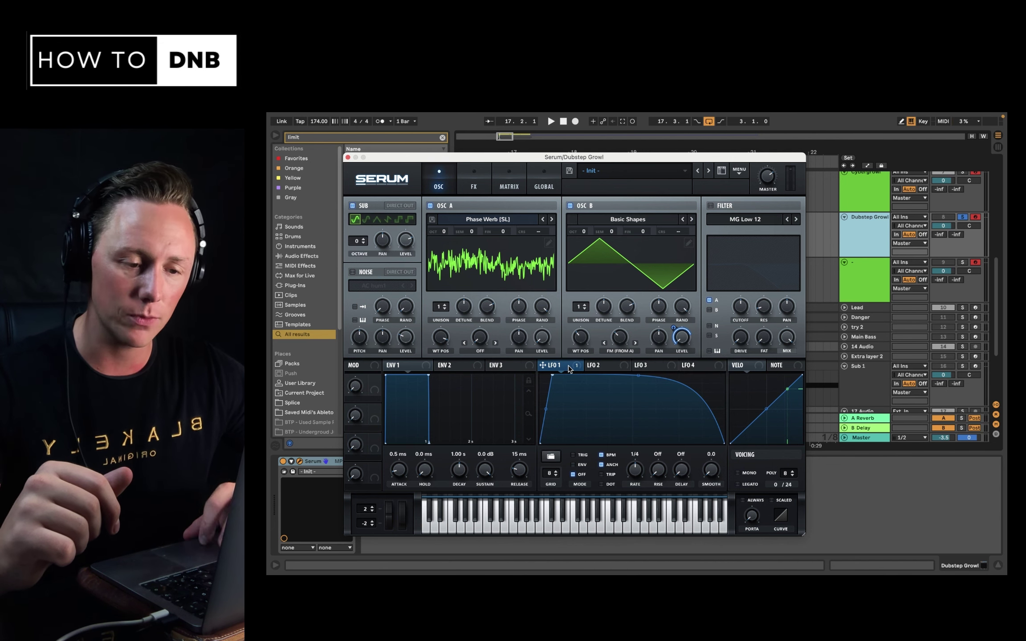
drag(543, 365, 406, 242)
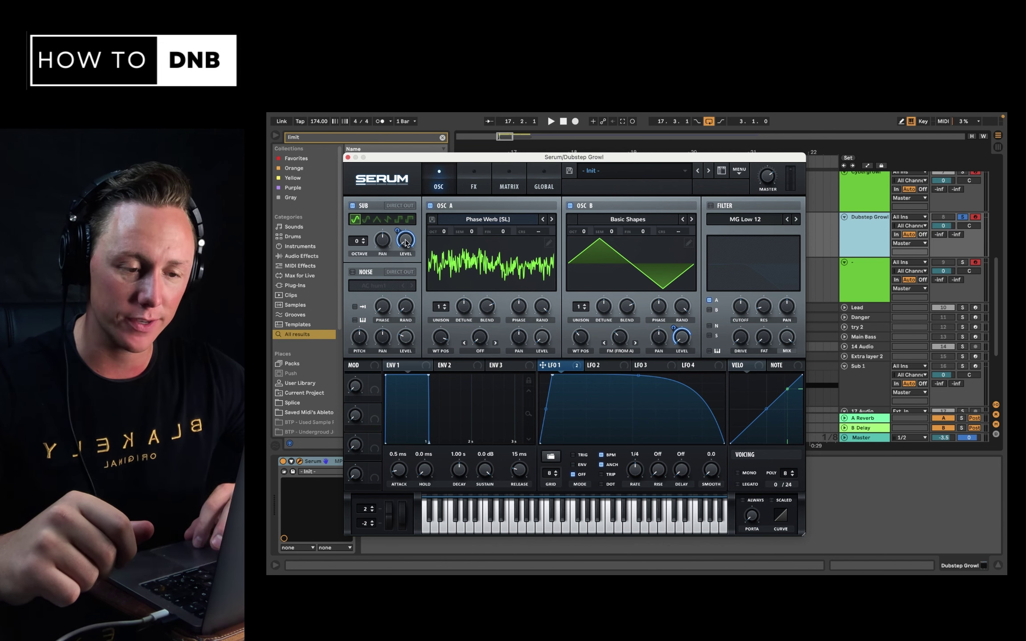
Set LFO 1 to envelope mode and play back the growl to audition the level modulation
click(574, 455)
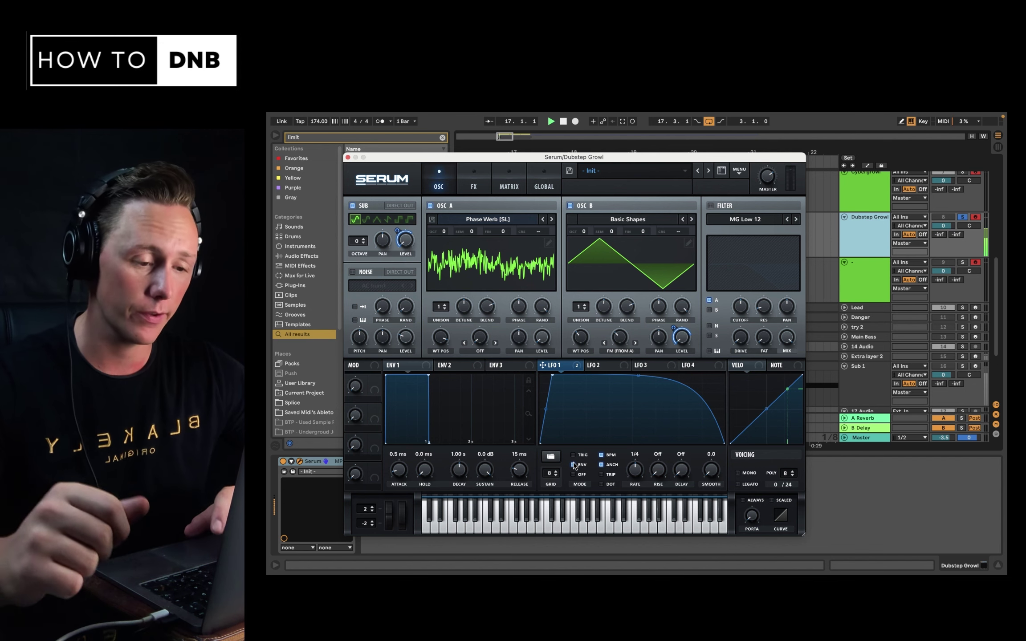
key(space)
key(space)
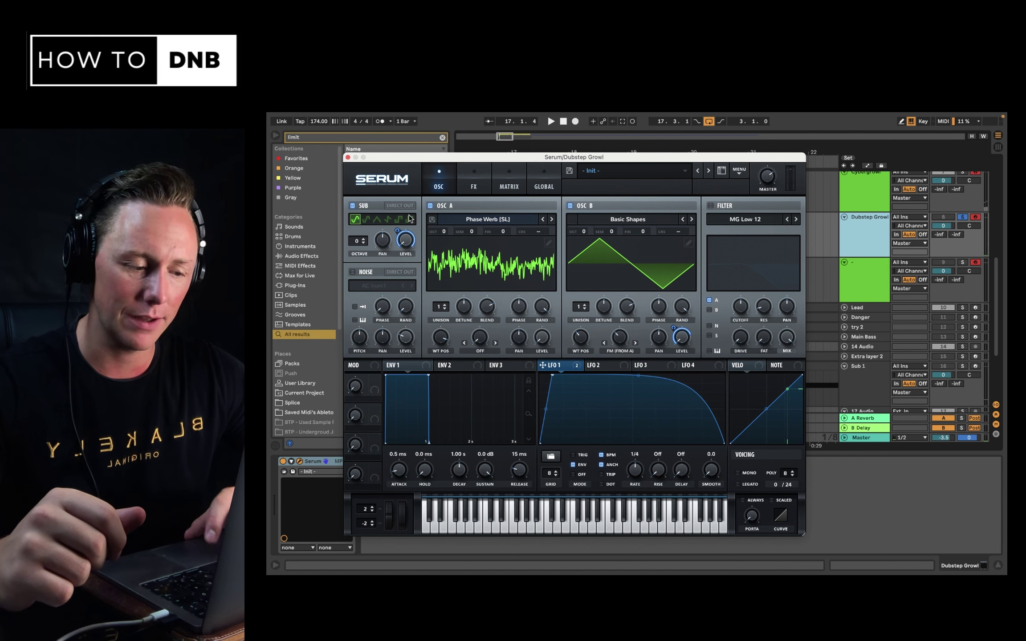
key(space)
key(space)
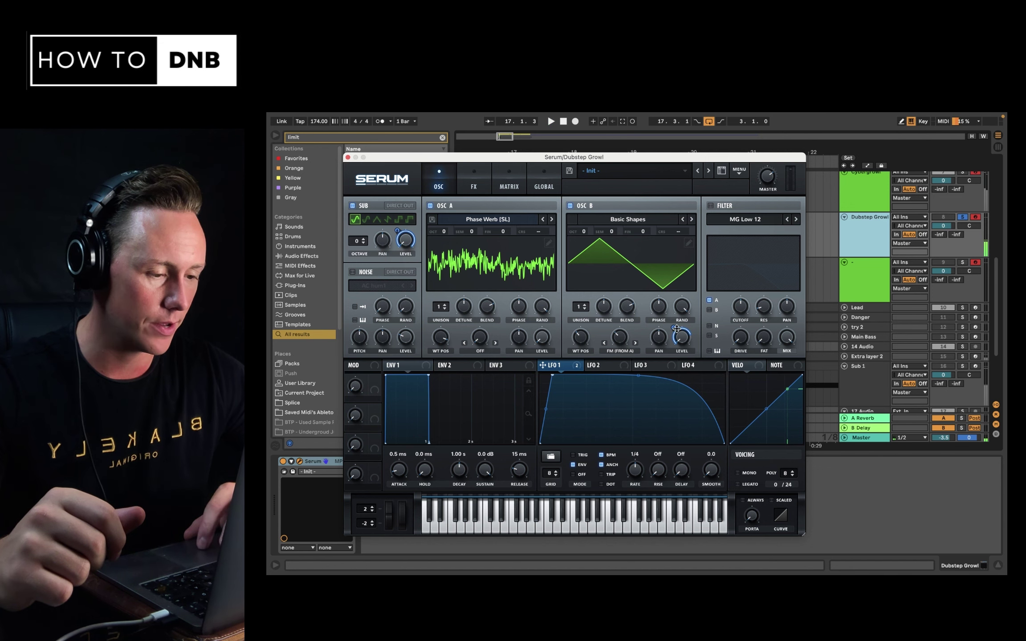
Shape LFO 2 with an early peak and outward-bowed rise and fall, comparing it with LFO 1
click(614, 366)
drag(629, 378, 571, 353)
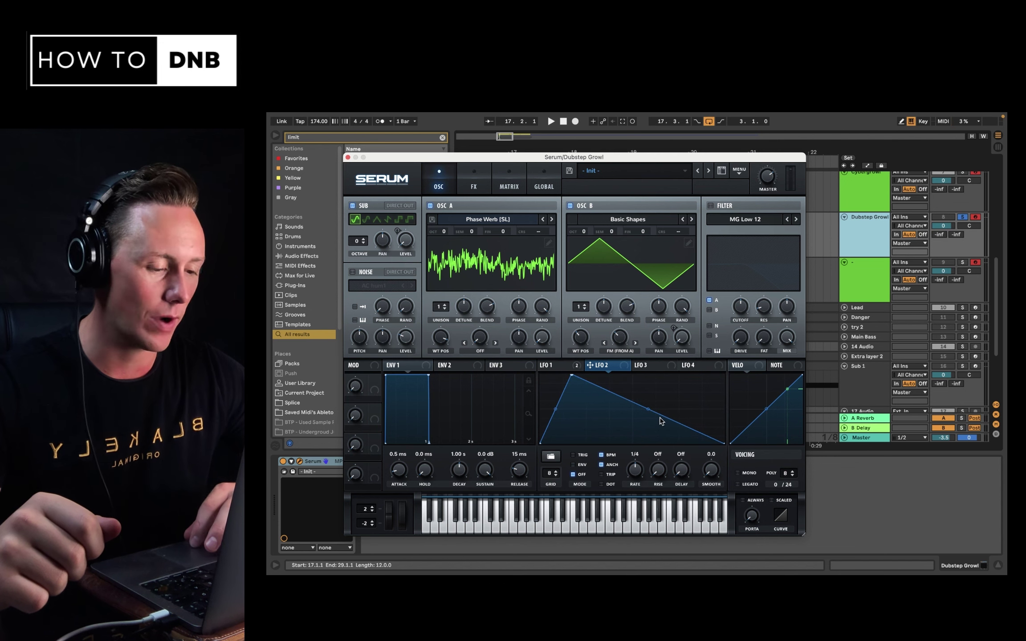
mouse_move(648, 408)
mouse_down()
mouse_move(649, 391)
mouse_move(664, 398)
mouse_up()
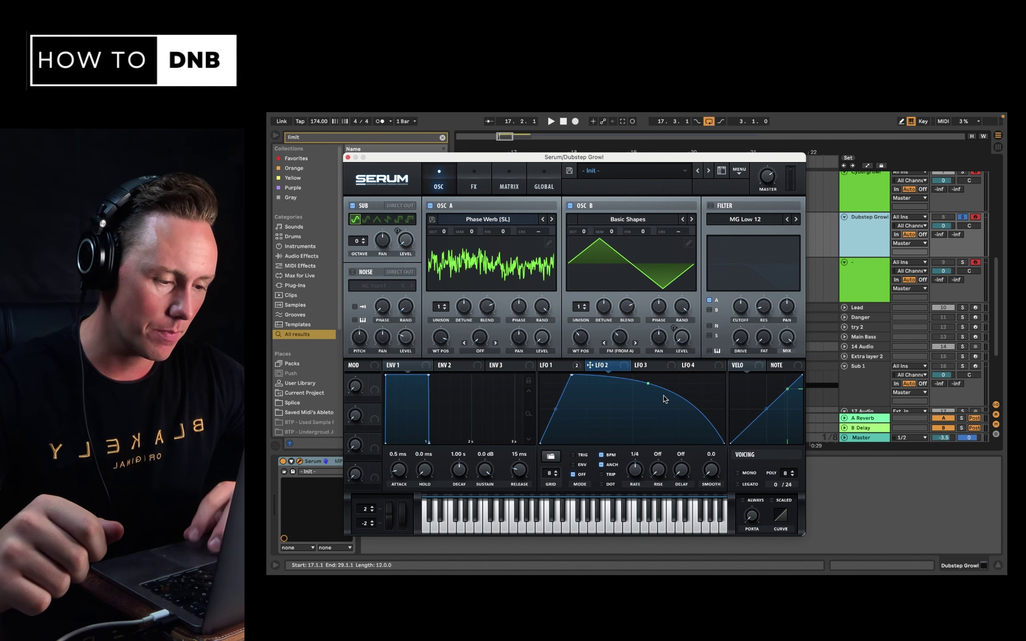
mouse_move(556, 407)
mouse_down()
mouse_move(557, 419)
mouse_move(548, 405)
mouse_up()
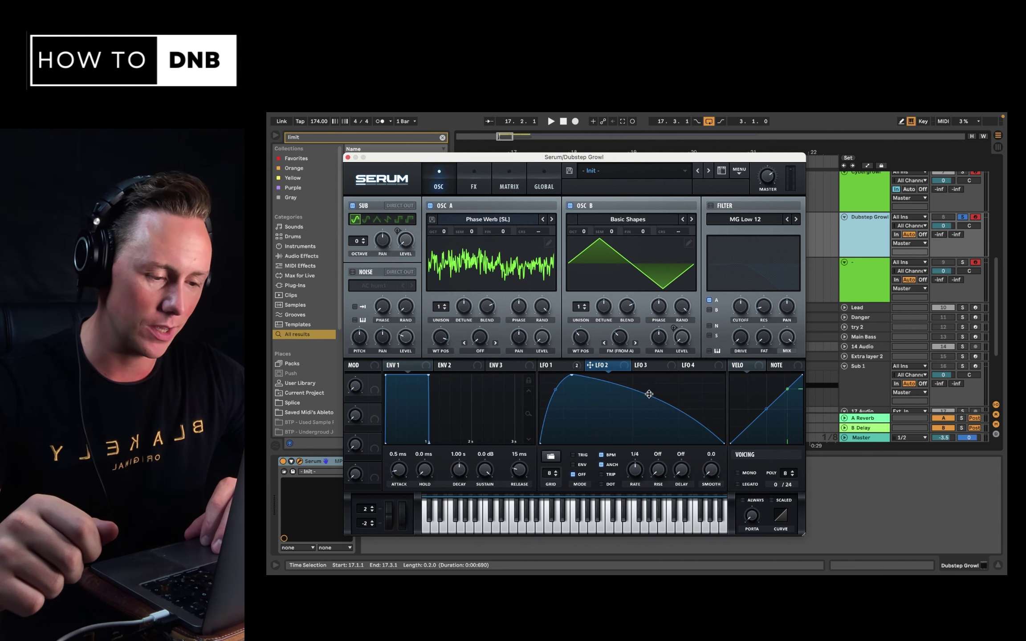
click(561, 370)
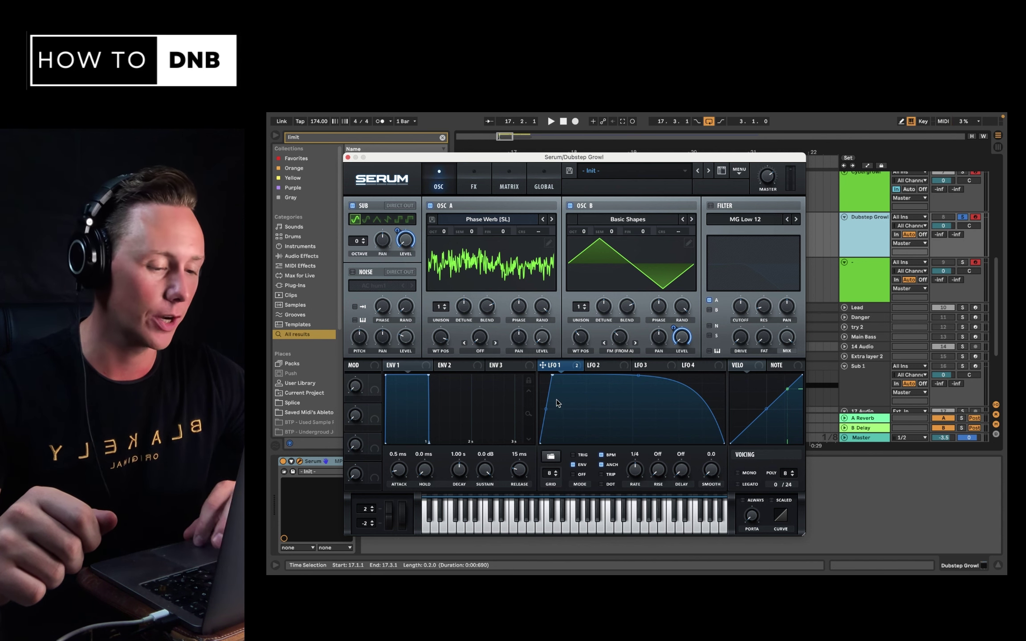
click(604, 370)
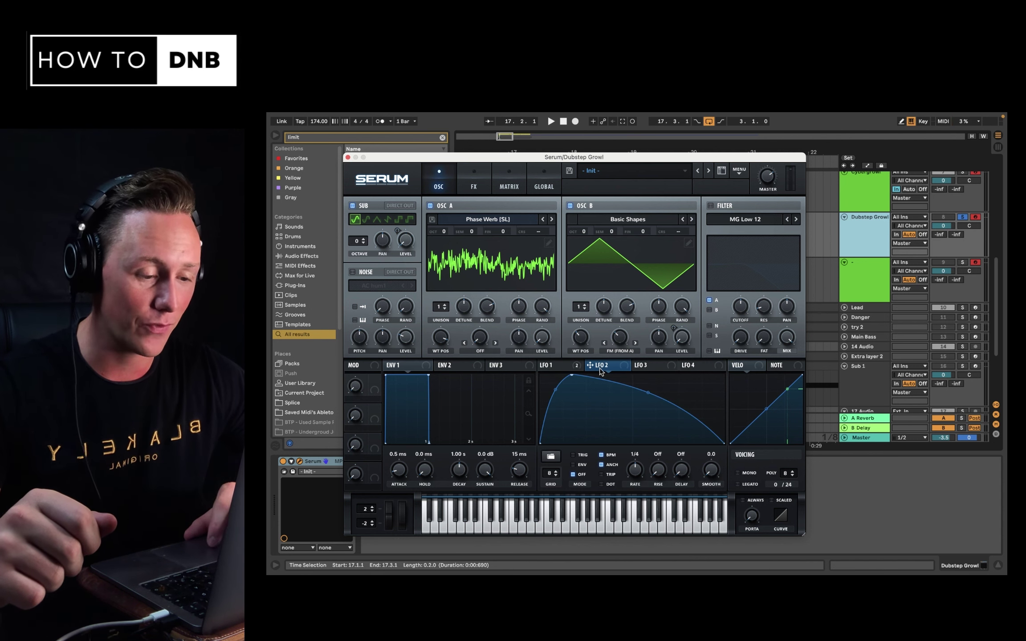
Assign LFO 2 to oscillator A's wavetable position and audition the movement with repeated playback
drag(609, 364, 429, 354)
key(space)
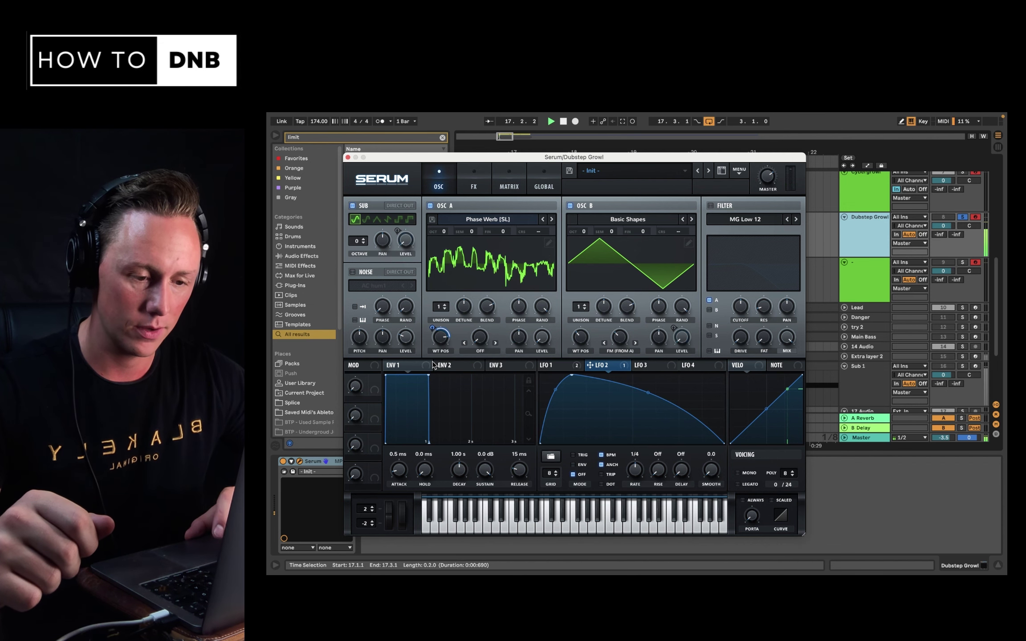
key(space)
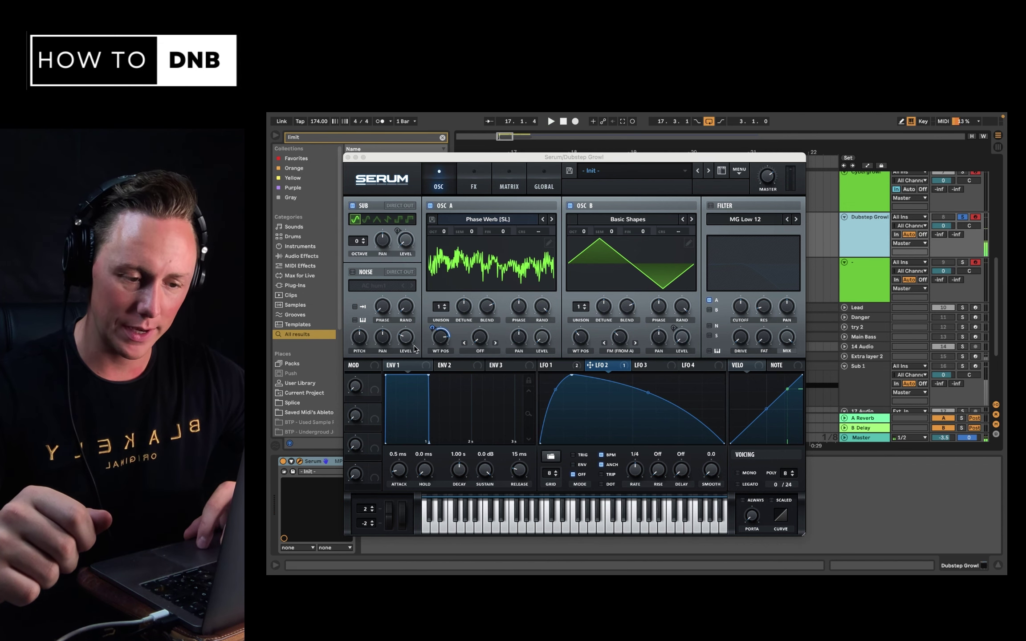
click(438, 342)
key(space)
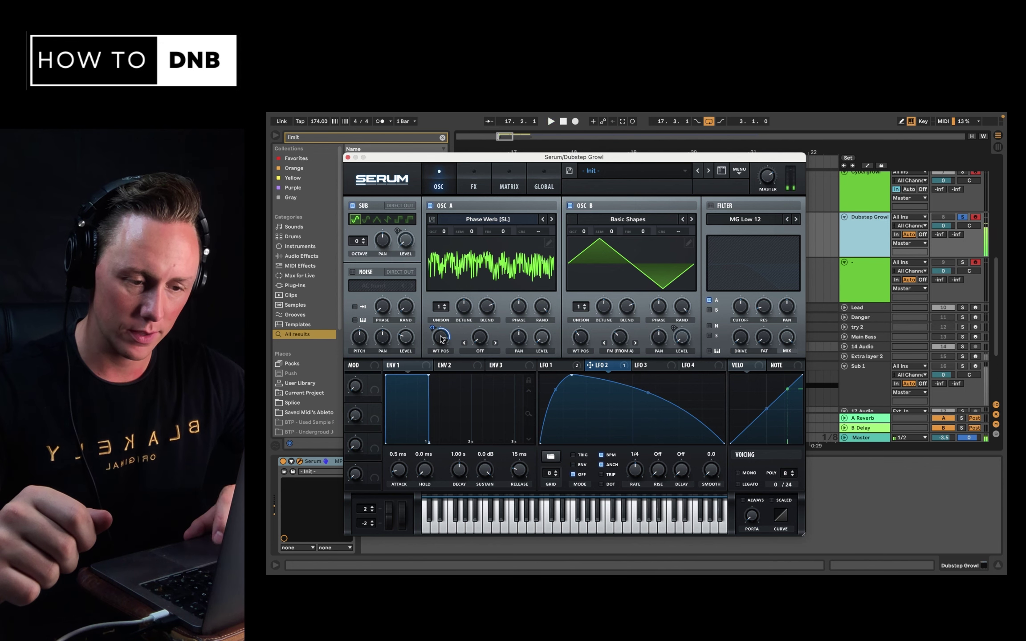
key(space)
mouse_move(432, 327)
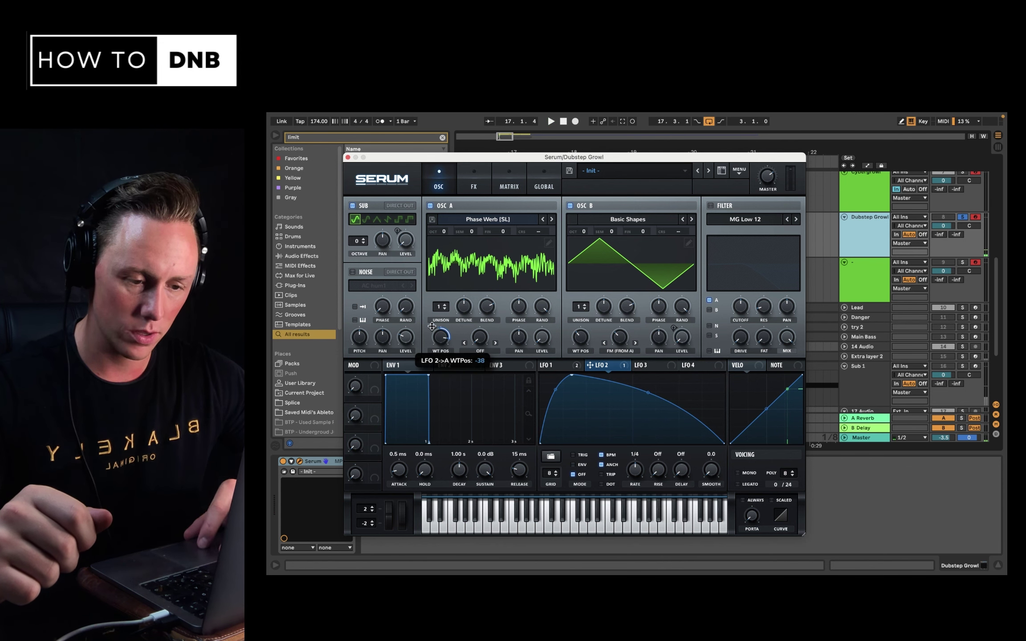
Set oscillator A's warp mode to Bend +/-, modulate the bend amount with LFO 2 and audition the growl
click(480, 352)
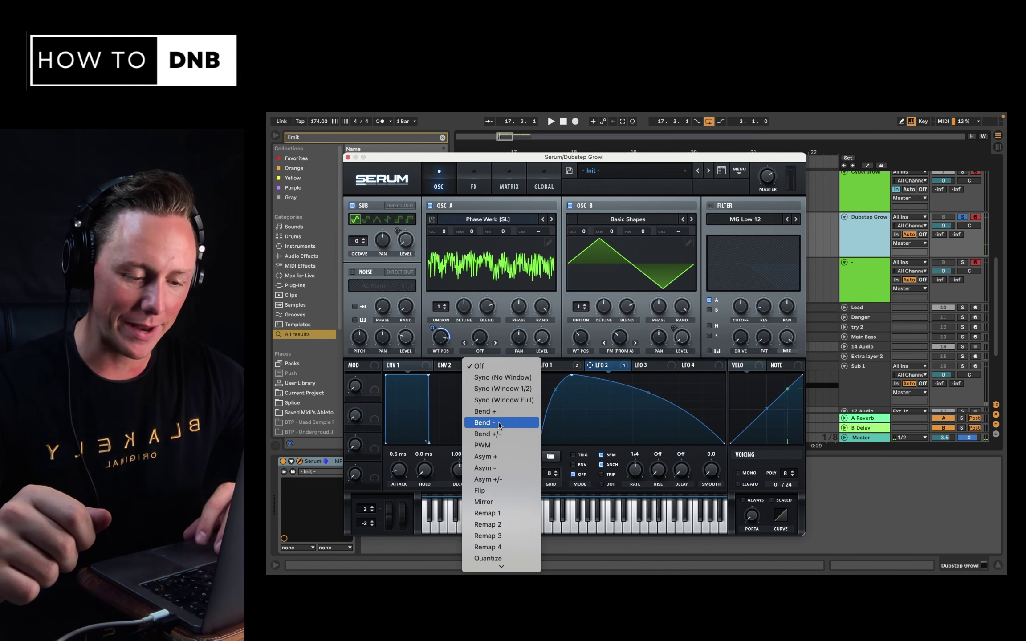
click(500, 389)
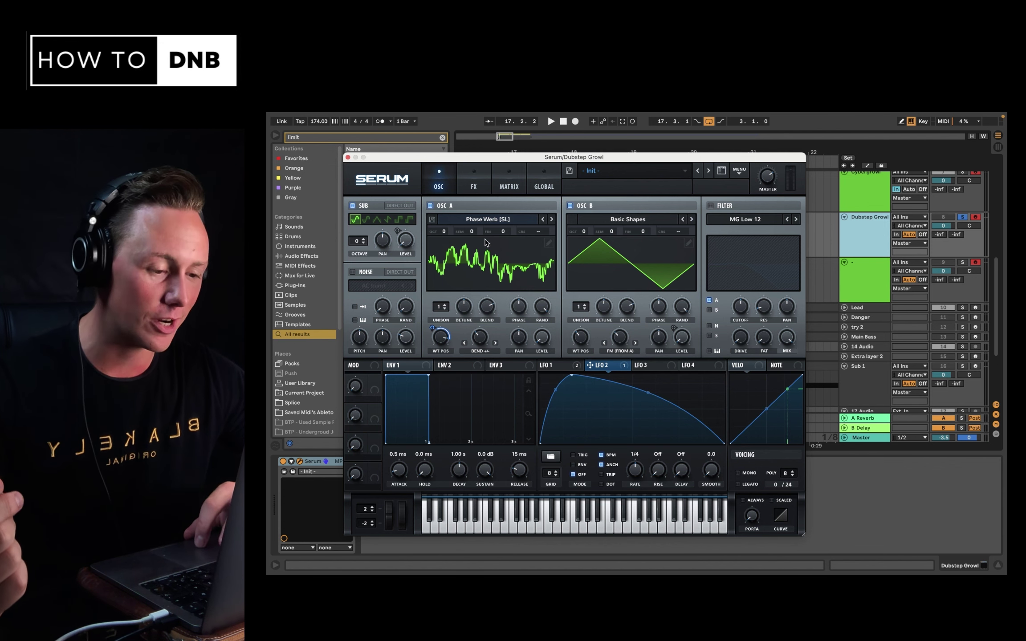
drag(612, 370, 480, 337)
key(space)
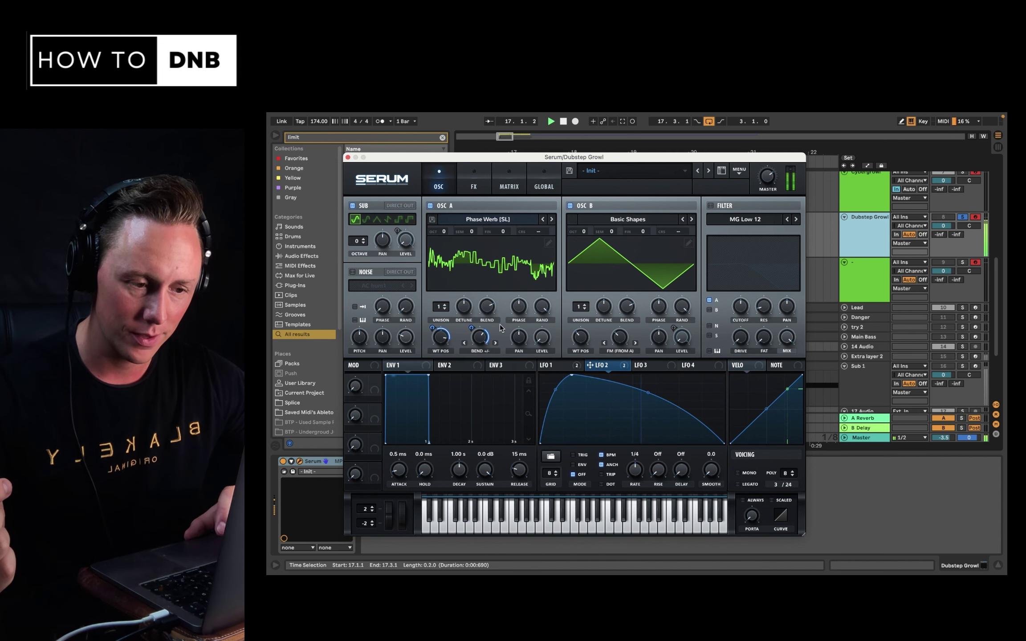
key(space)
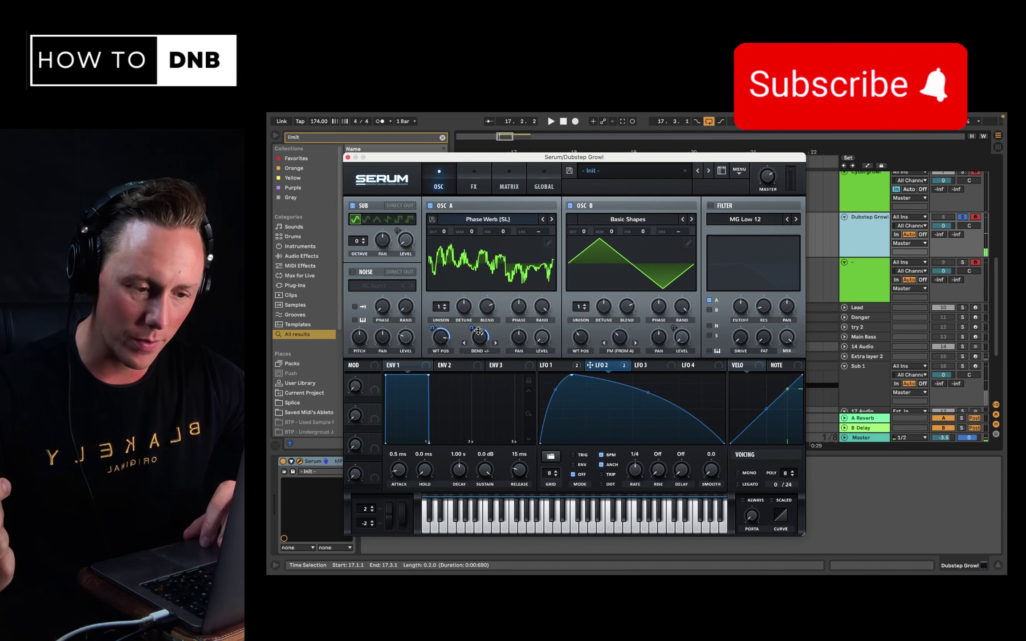
mouse_move(474, 329)
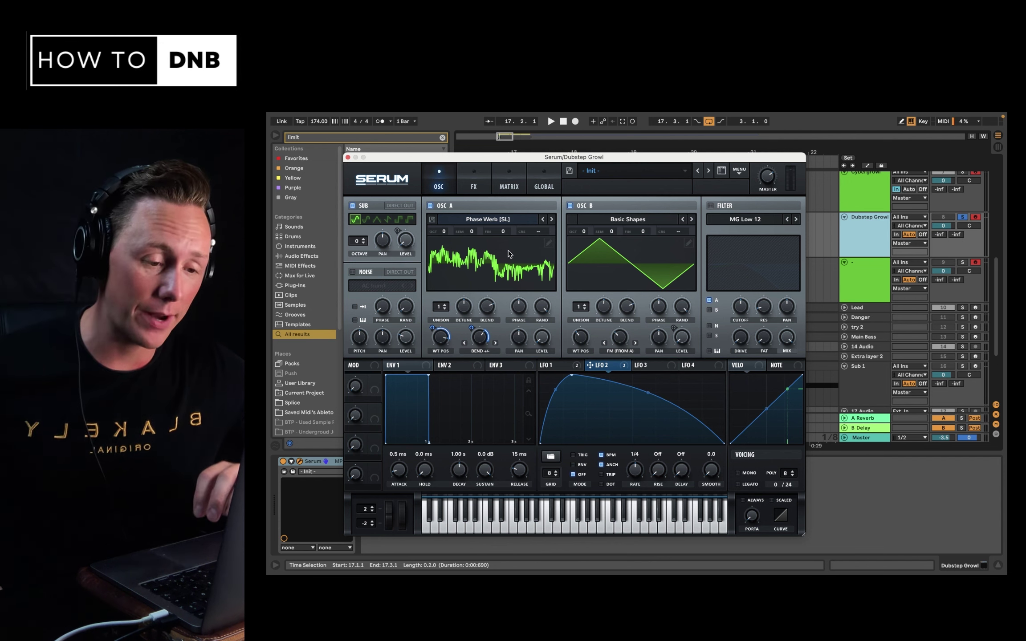
Enable the Hyper/Dimension effect and adjust its Dimension size and mix
click(475, 178)
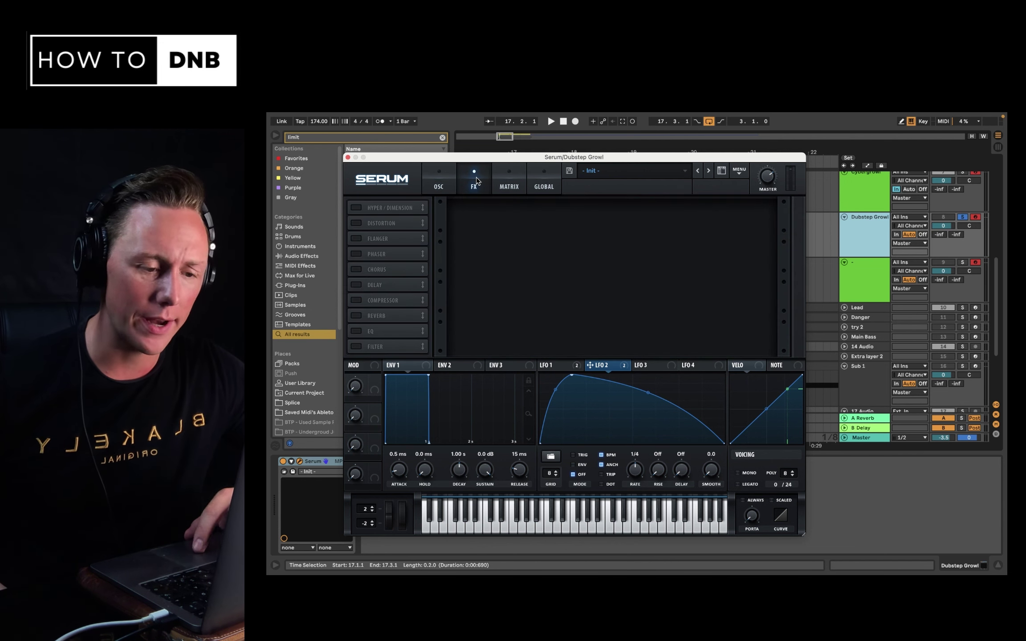
click(359, 209)
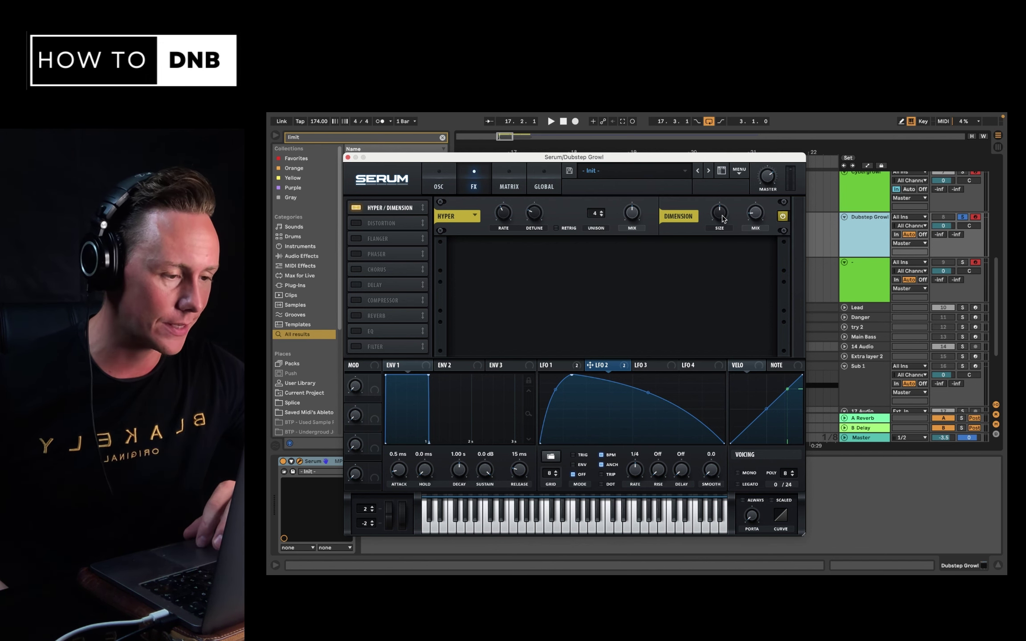
mouse_move(722, 218)
drag(722, 256, 723, 260)
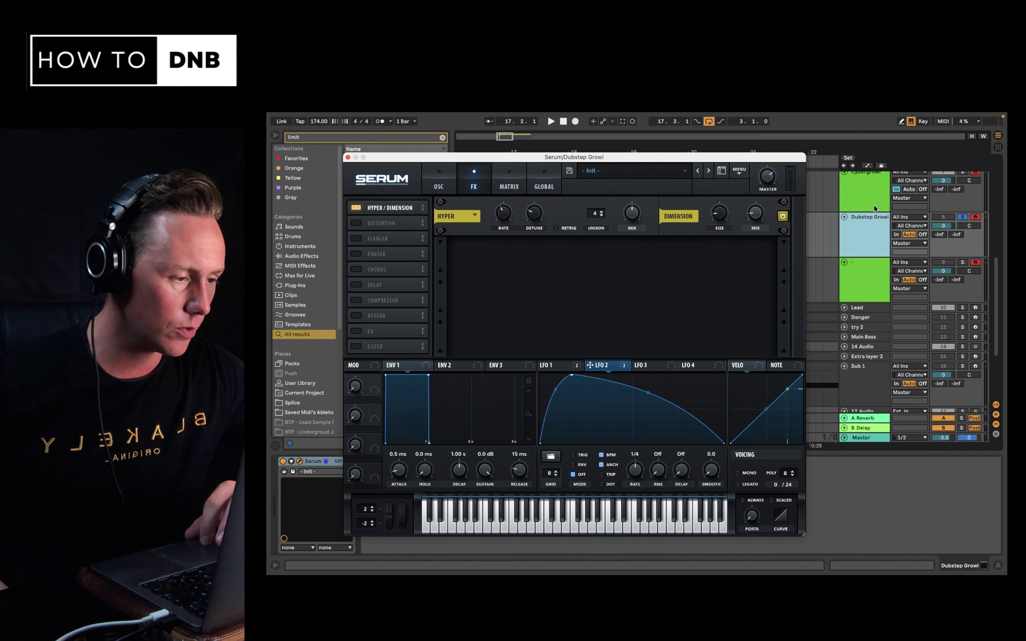
mouse_move(759, 213)
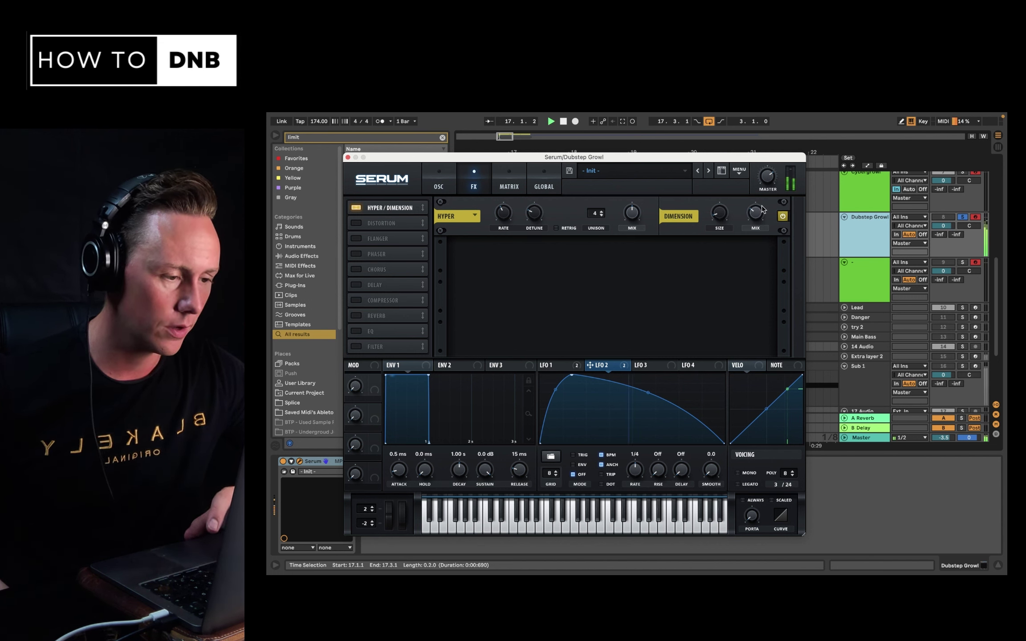
drag(762, 209, 757, 220)
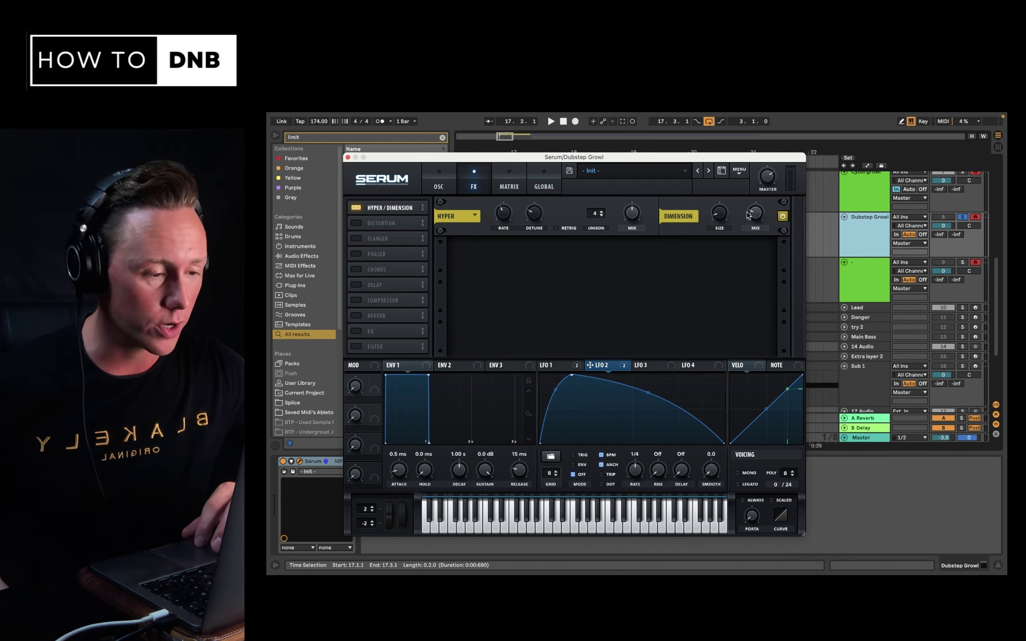
Lower the Hyper mix and play back the growl to audition the widening
key(space)
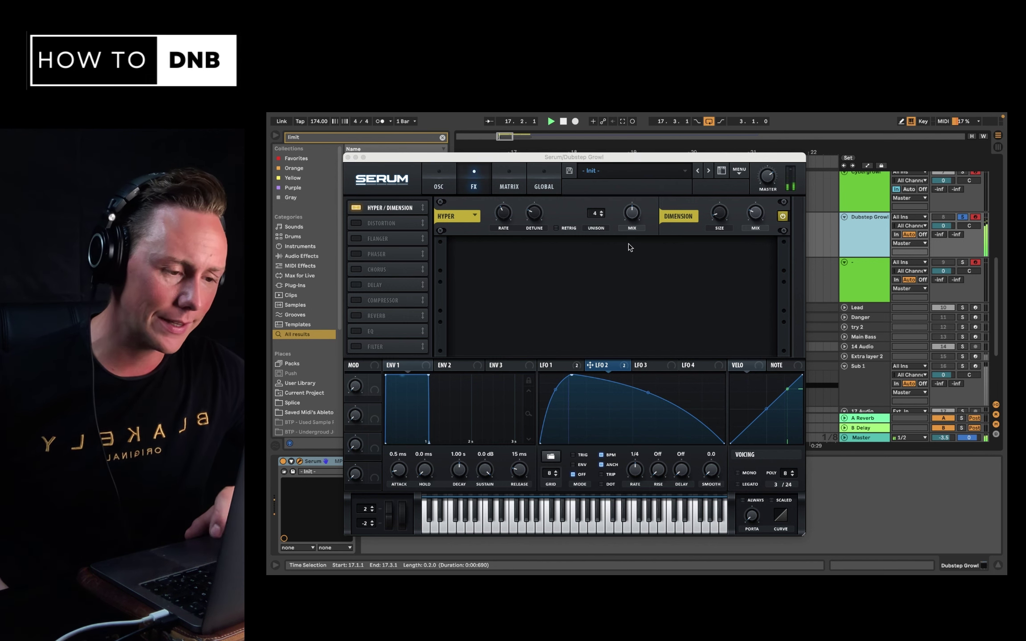
key(space)
drag(634, 204, 634, 243)
key(space)
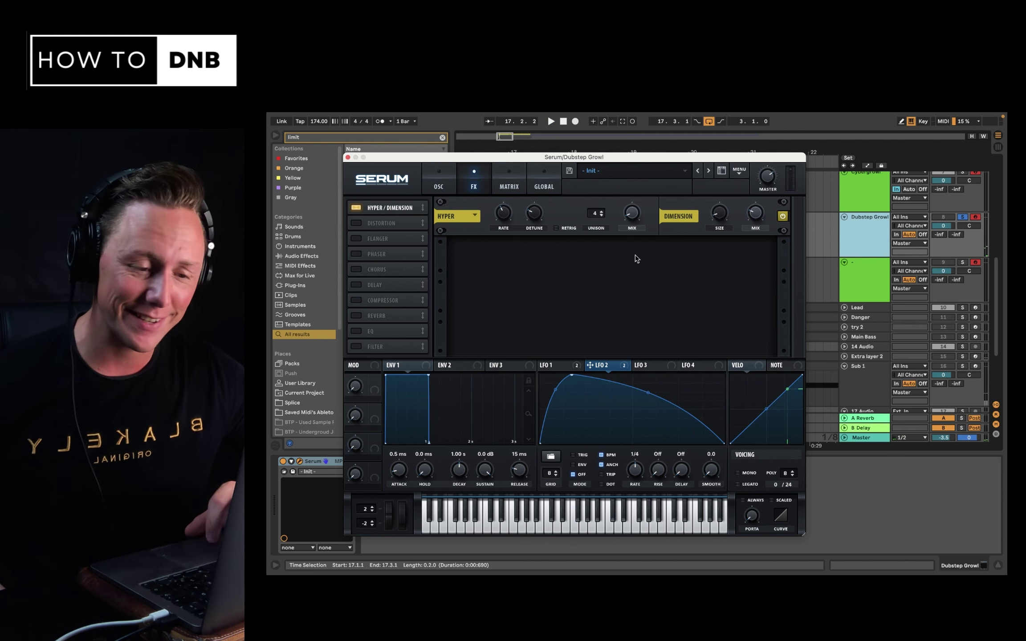
Enable the Phaser directly after Hyper/Dimension in the effects chain and turn its rate fully down
click(357, 255)
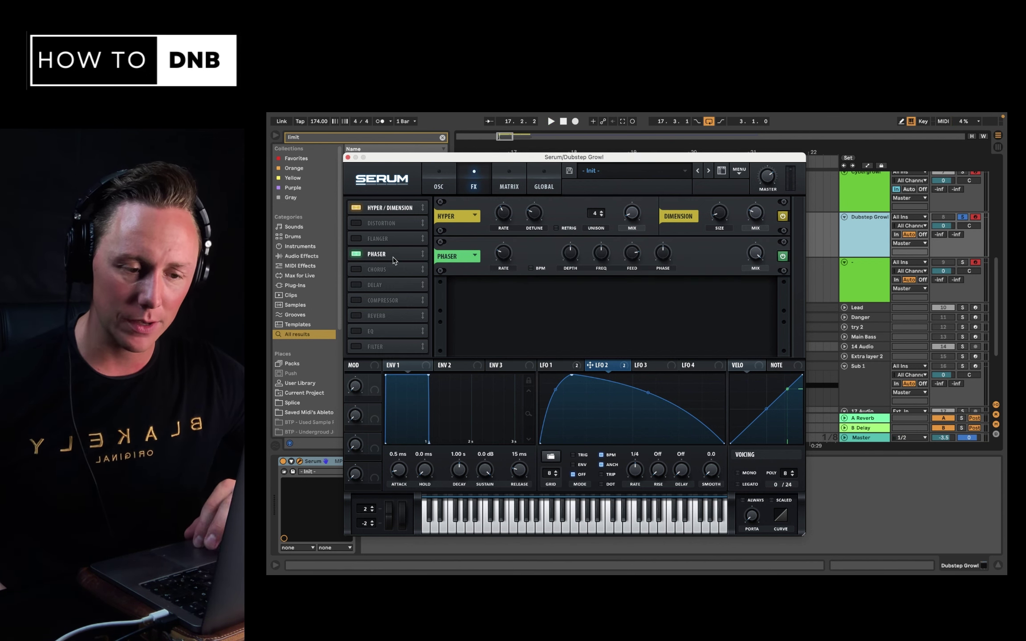
drag(392, 257, 413, 233)
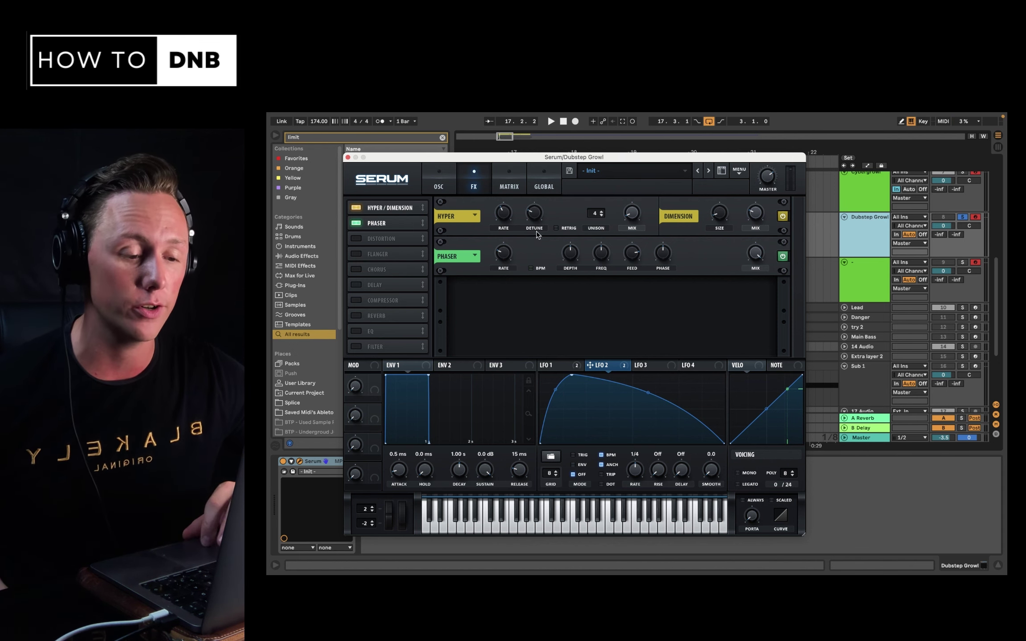
drag(502, 255, 506, 295)
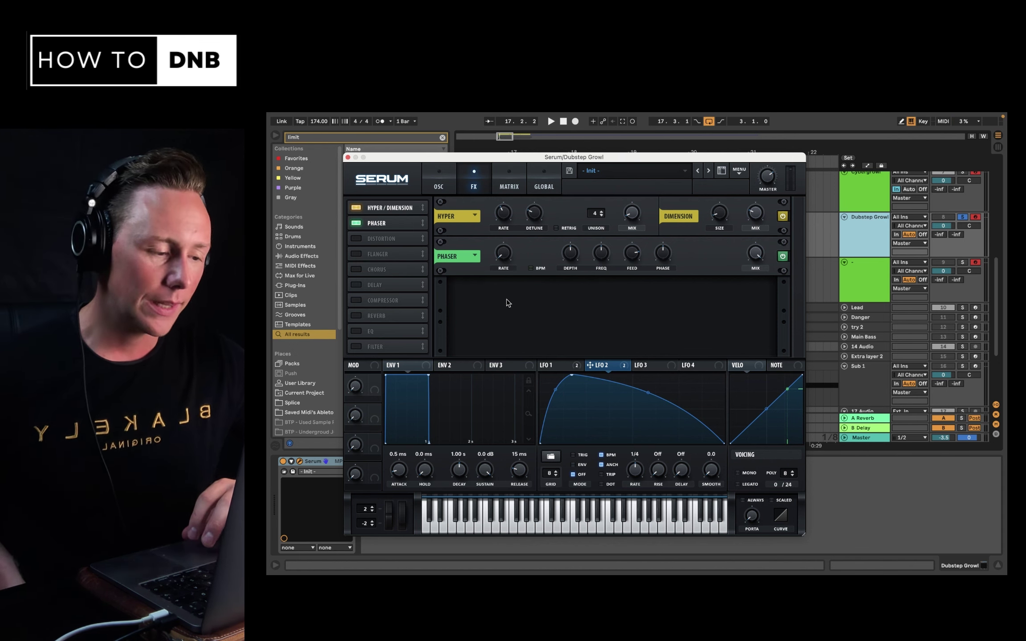
click(356, 254)
click(356, 254)
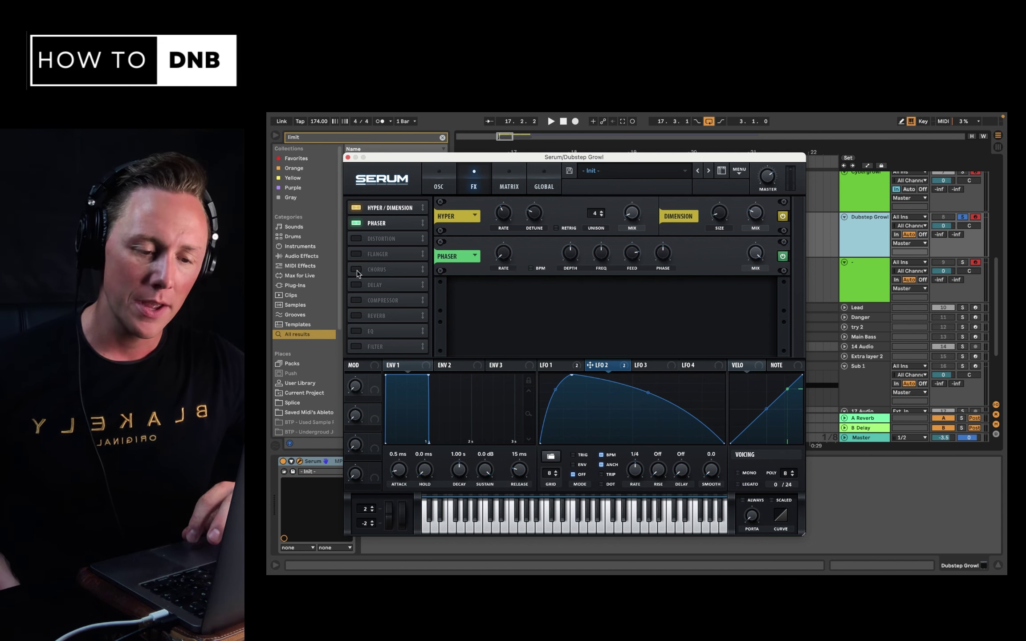
click(358, 254)
click(359, 255)
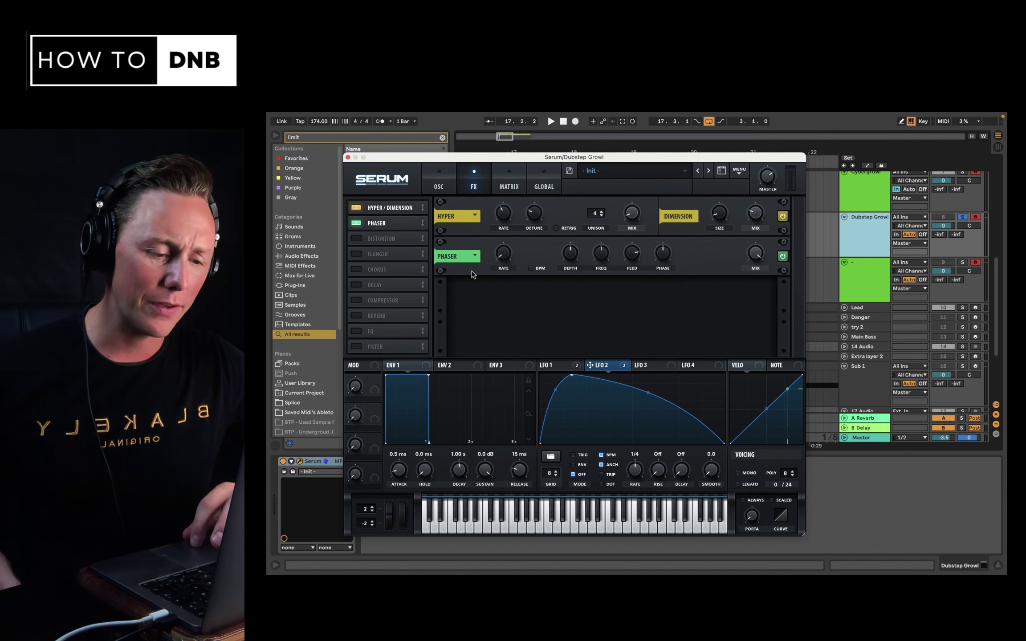
drag(497, 253, 507, 270)
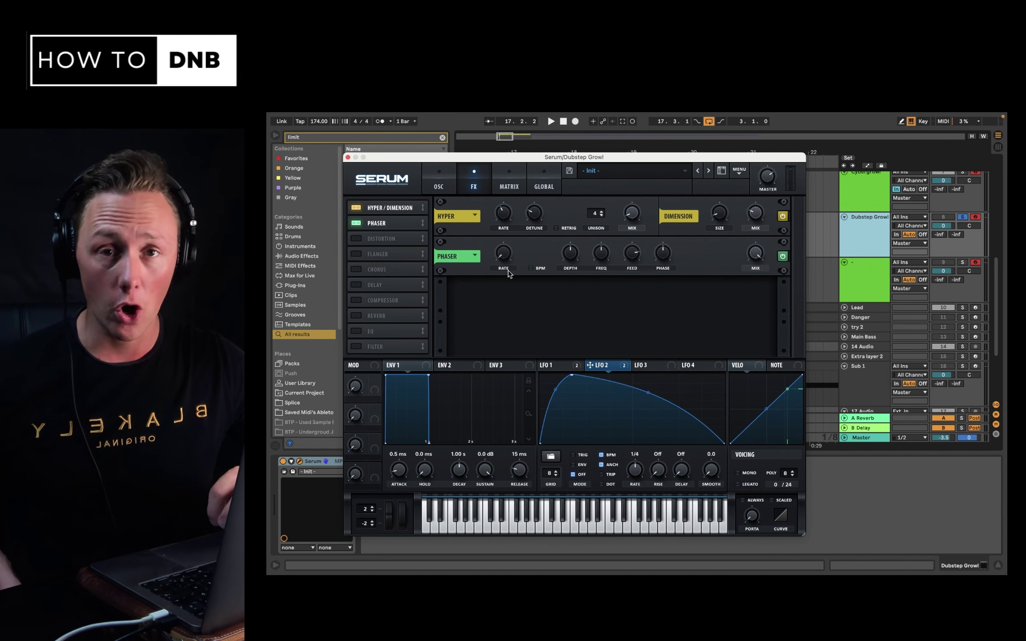
Try the Combs filter type in the oscillator section's filter and sweep its cutoff
click(441, 186)
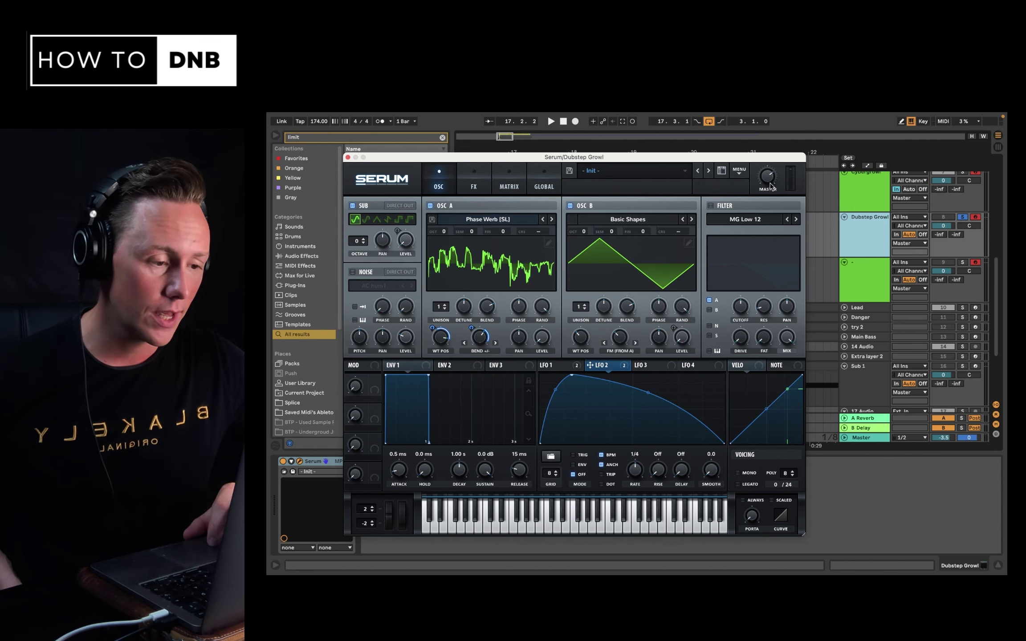
click(711, 206)
click(745, 219)
mouse_move(751, 268)
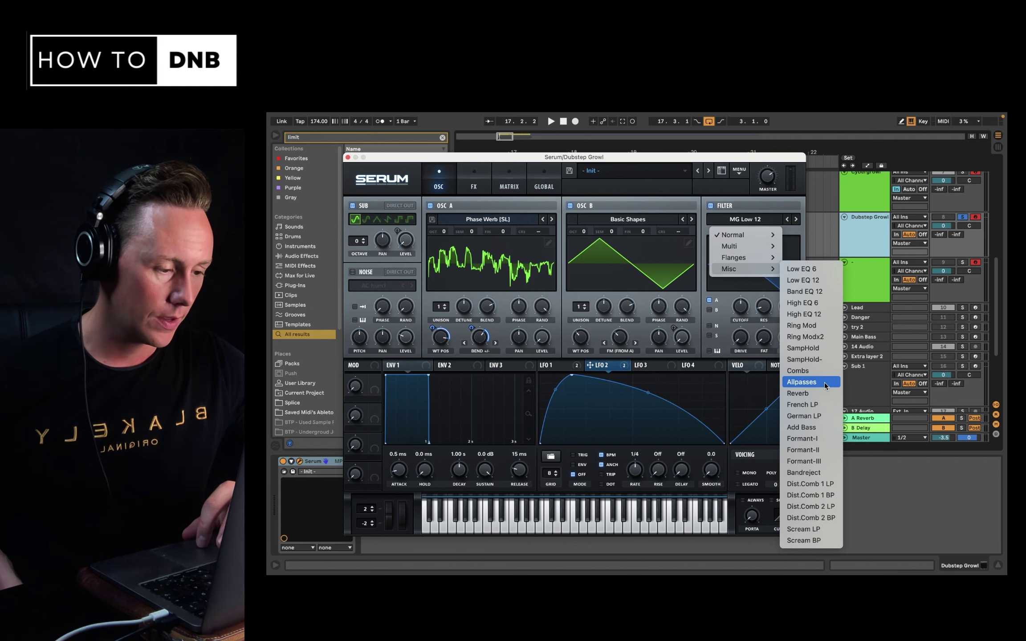
click(828, 371)
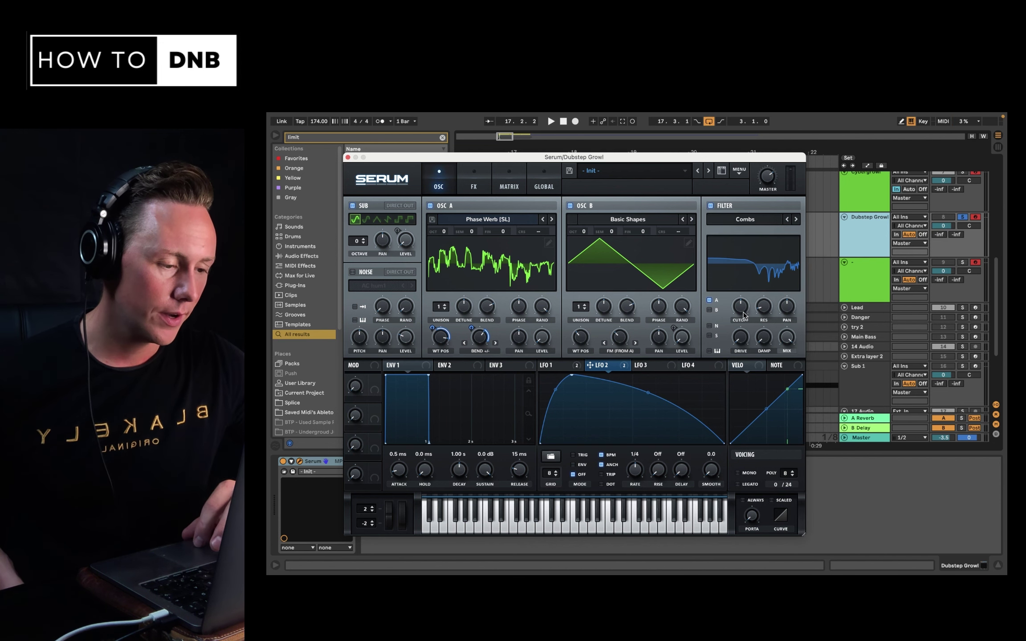
drag(743, 315, 743, 332)
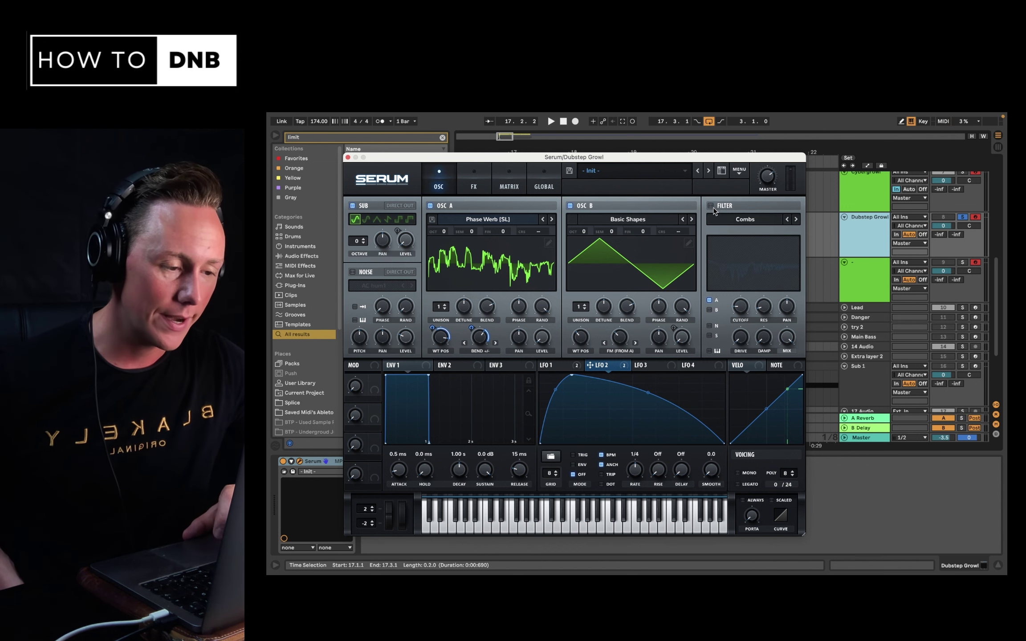
Turn the Phaser's rate to minimum and set its depth to 35% and frequency to about 1542 Hz
click(476, 181)
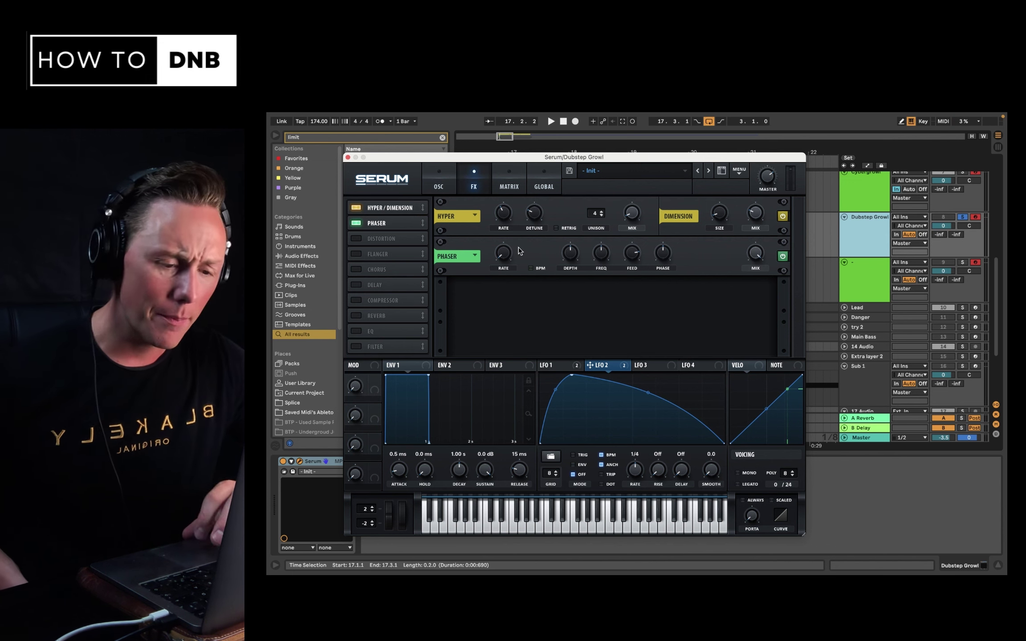
mouse_move(501, 267)
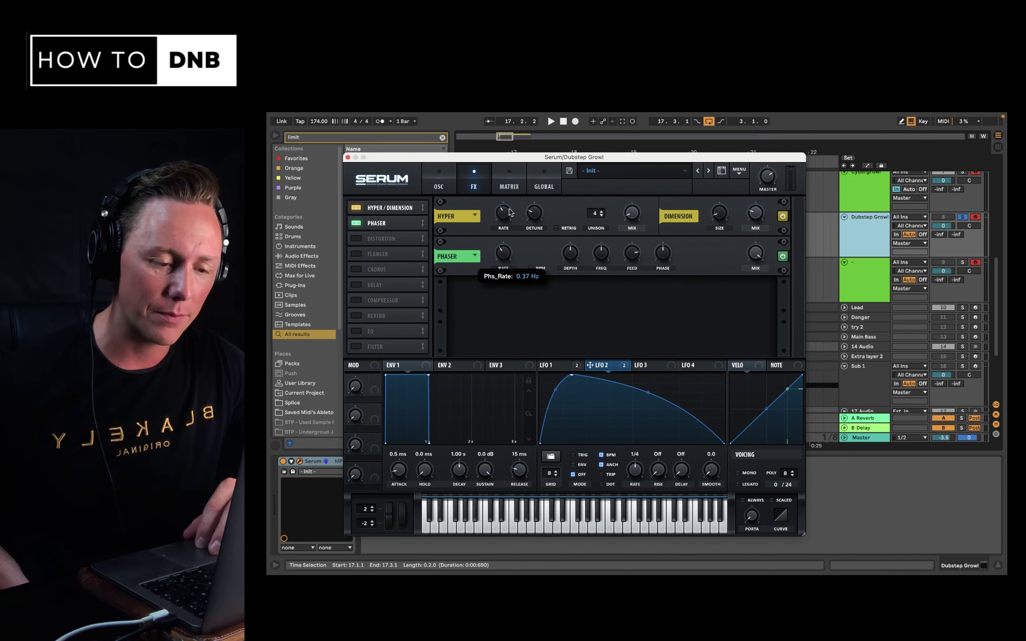
drag(510, 212, 494, 315)
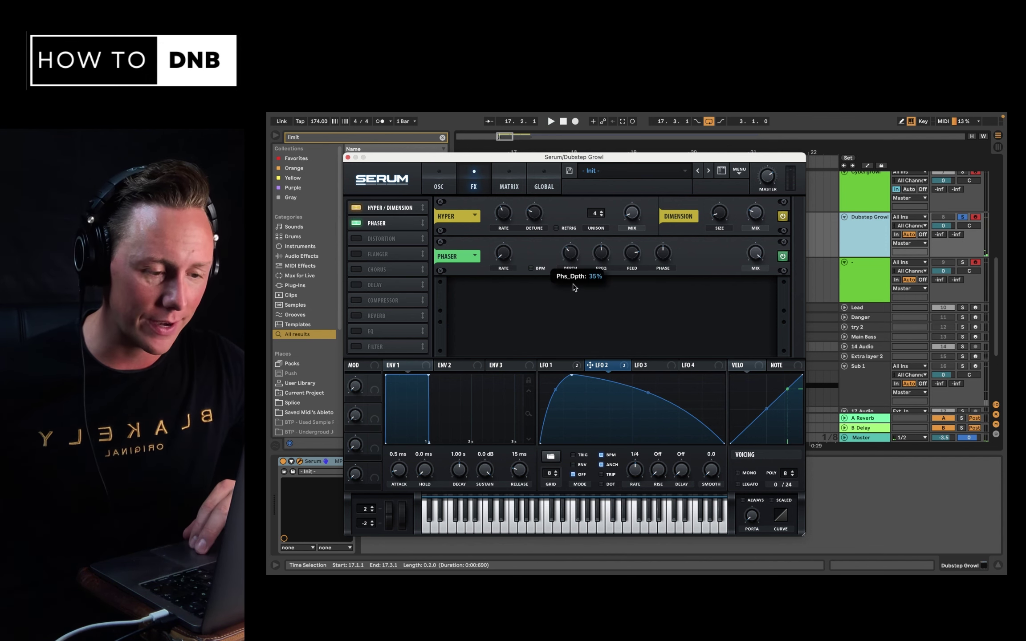
drag(613, 258, 613, 245)
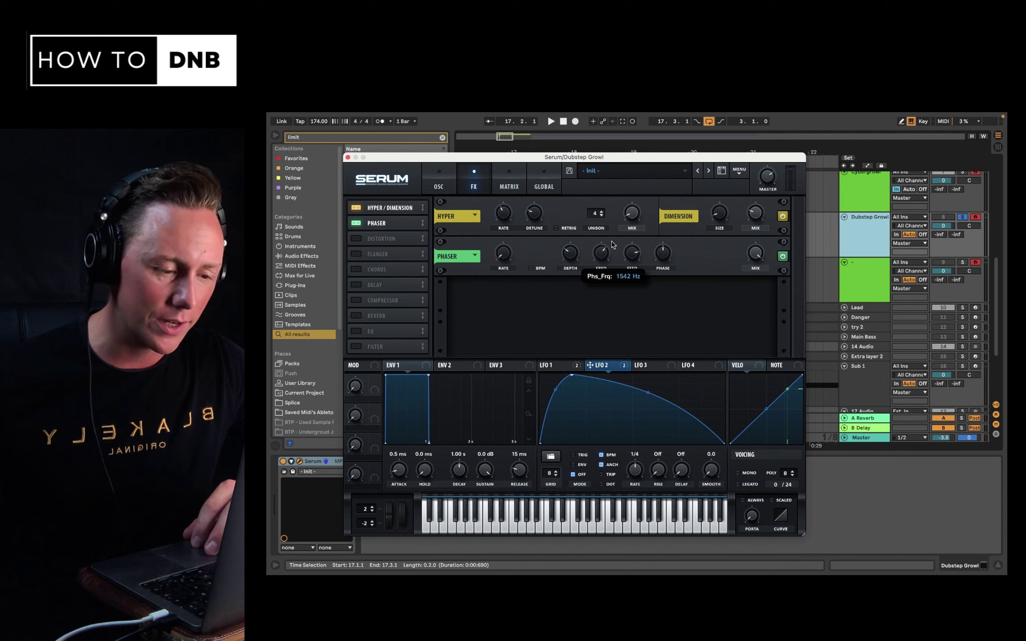
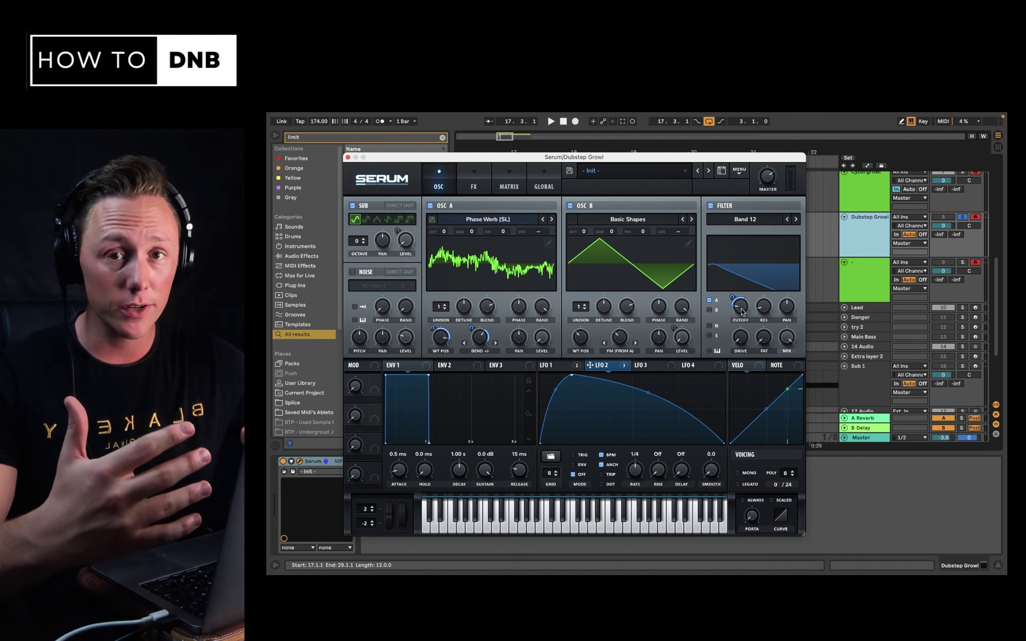
Raise the Band 12 filter's cutoff slightly, route oscillator B through the filter as well, and audition the growl
mouse_move(742, 311)
mouse_down()
mouse_move(750, 301)
mouse_move(747, 318)
mouse_up()
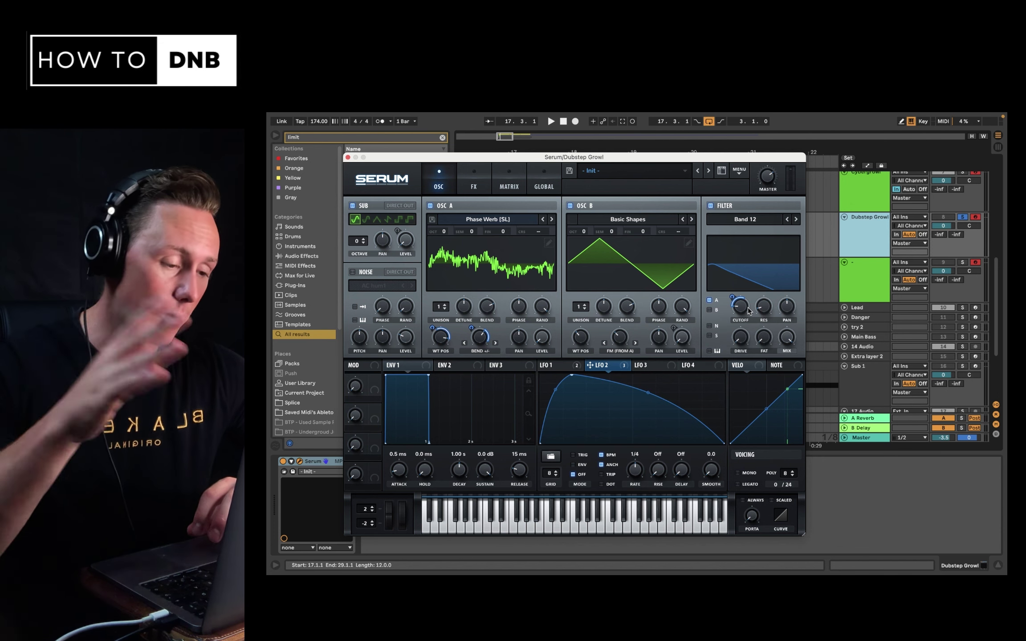
drag(747, 307, 732, 291)
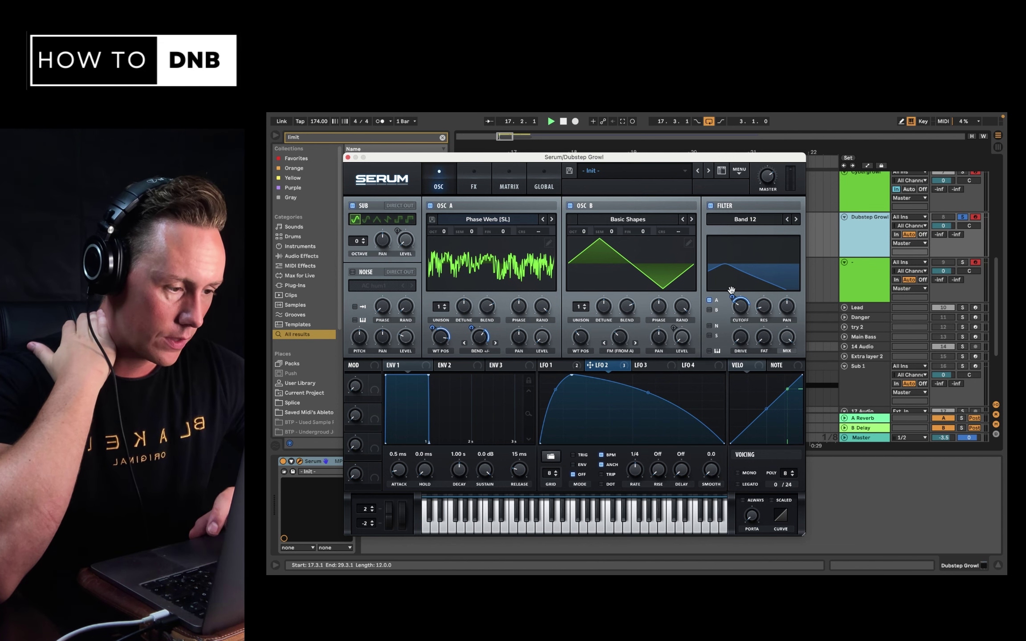
key(space)
key(space)
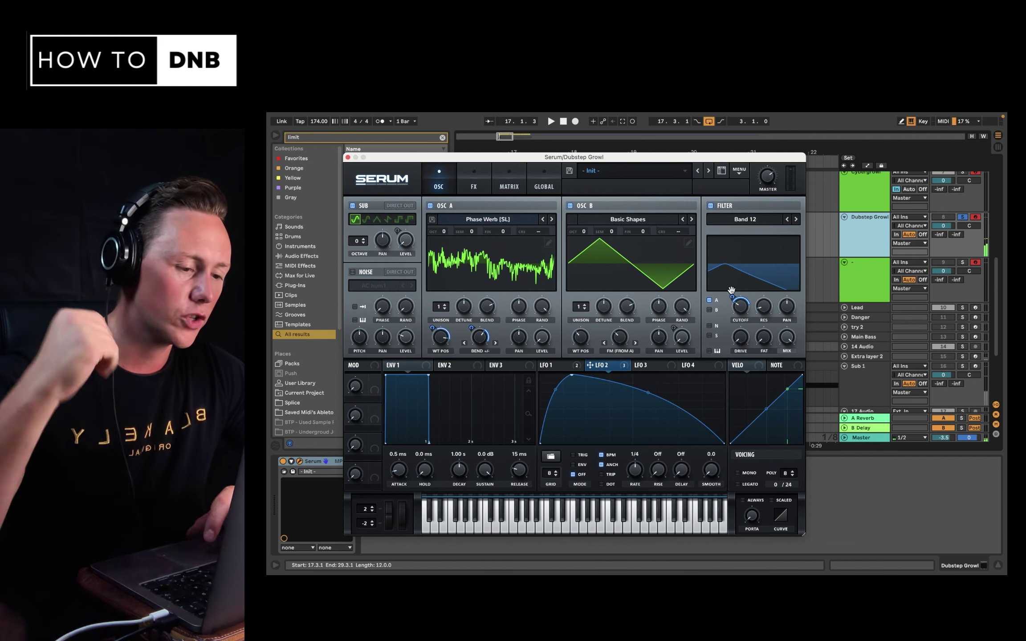
click(710, 310)
key(space)
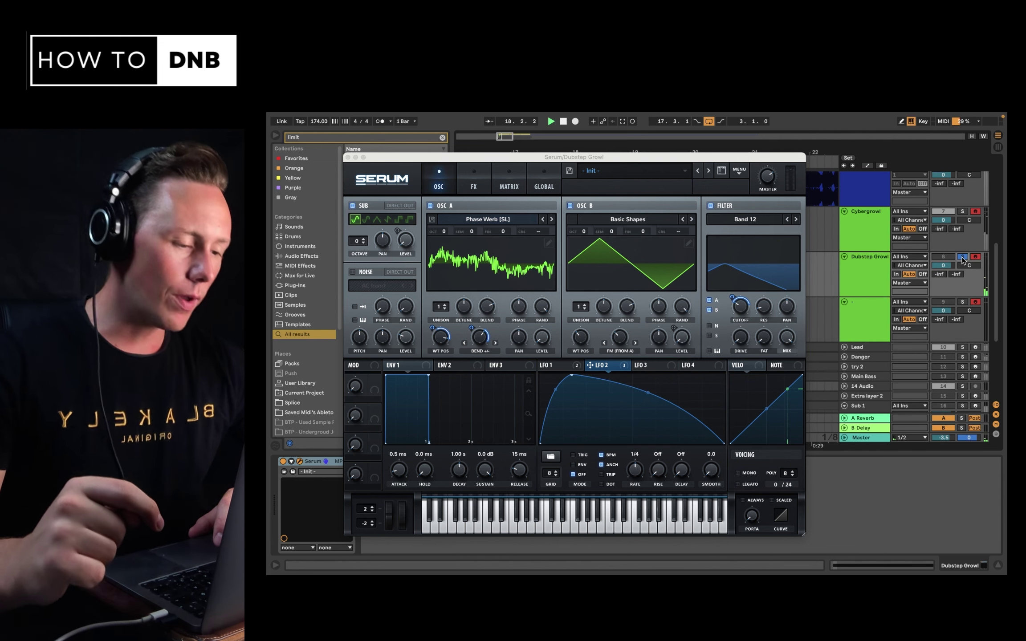
Check the rates of LFO 2 and LFO 1 while the growl plays back
click(637, 470)
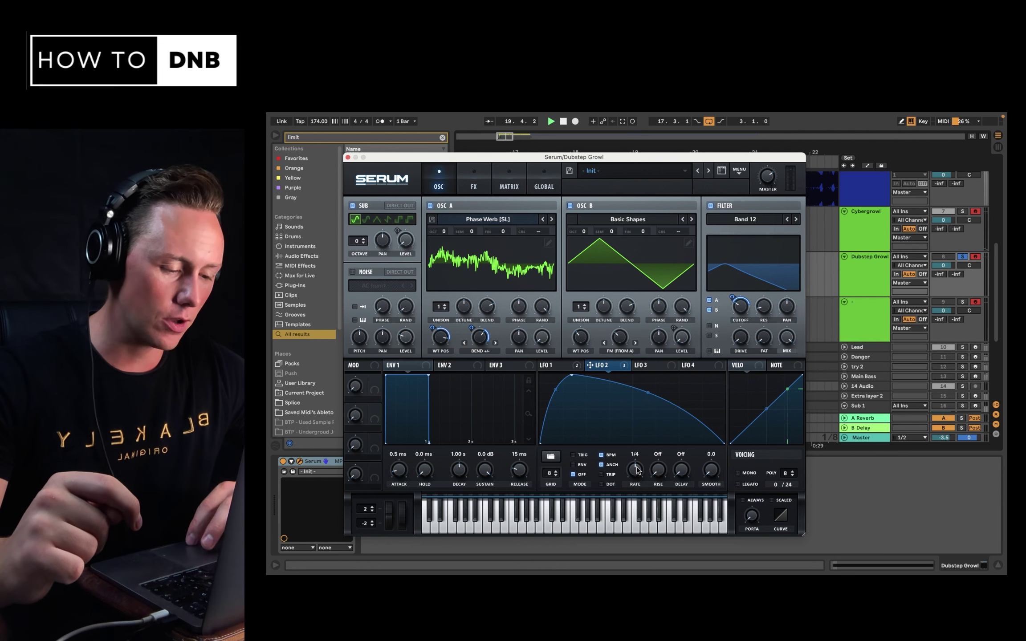
click(553, 365)
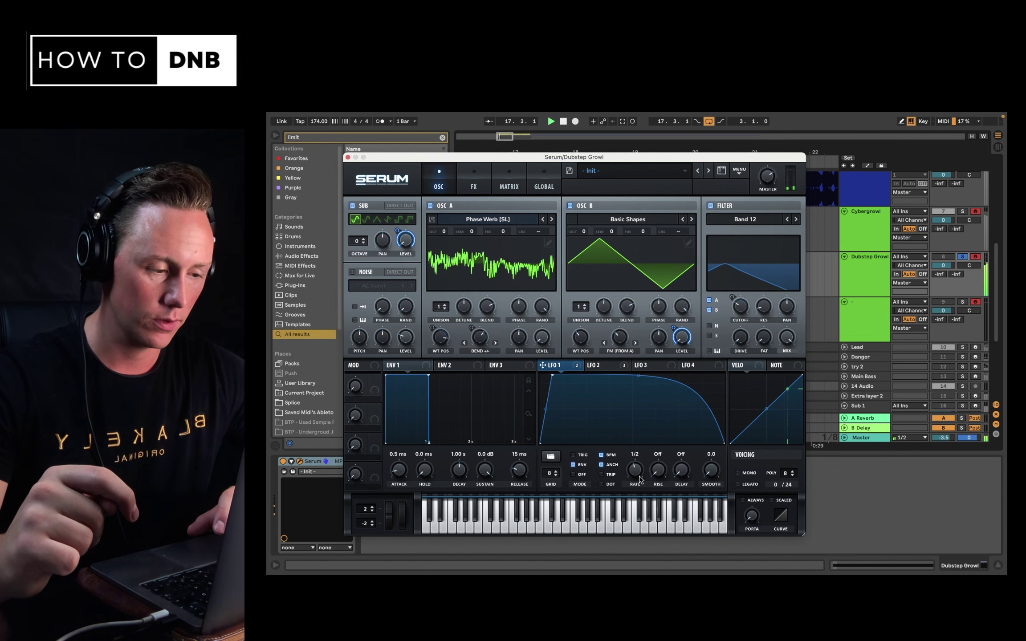
mouse_move(773, 167)
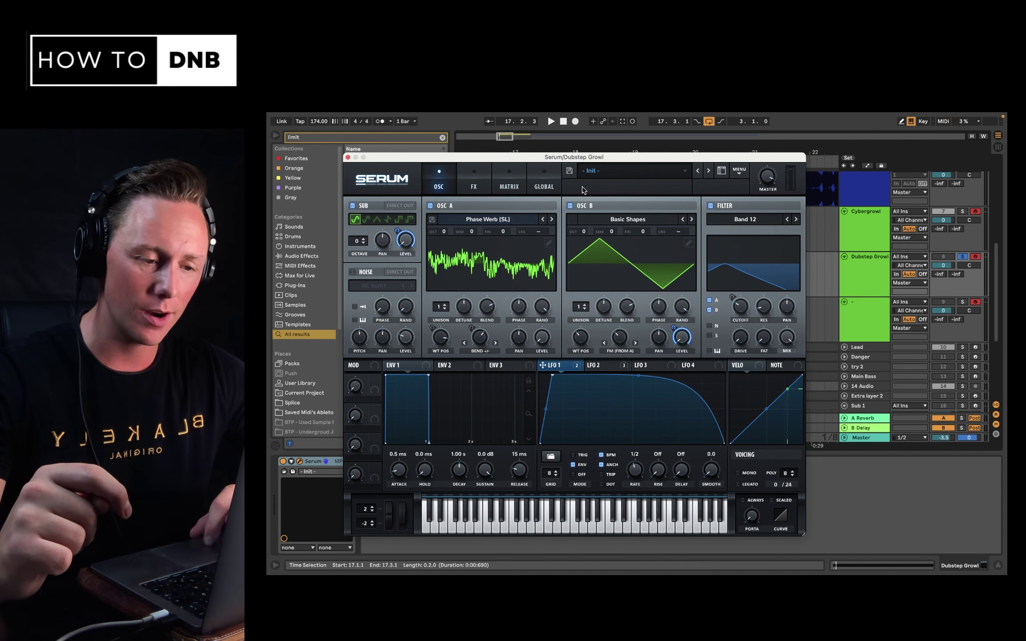
click(475, 182)
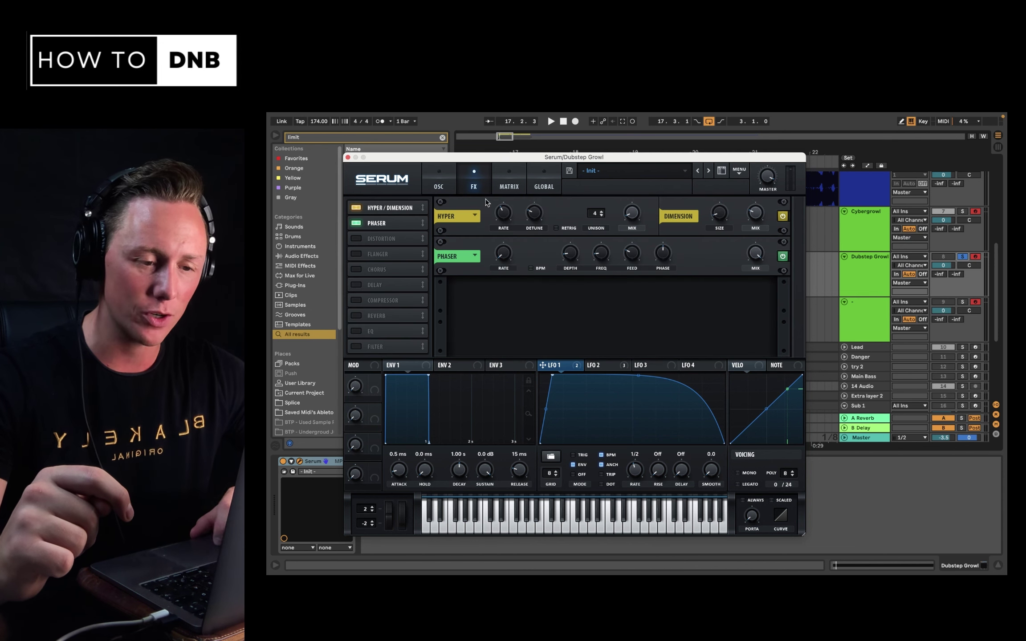
click(436, 192)
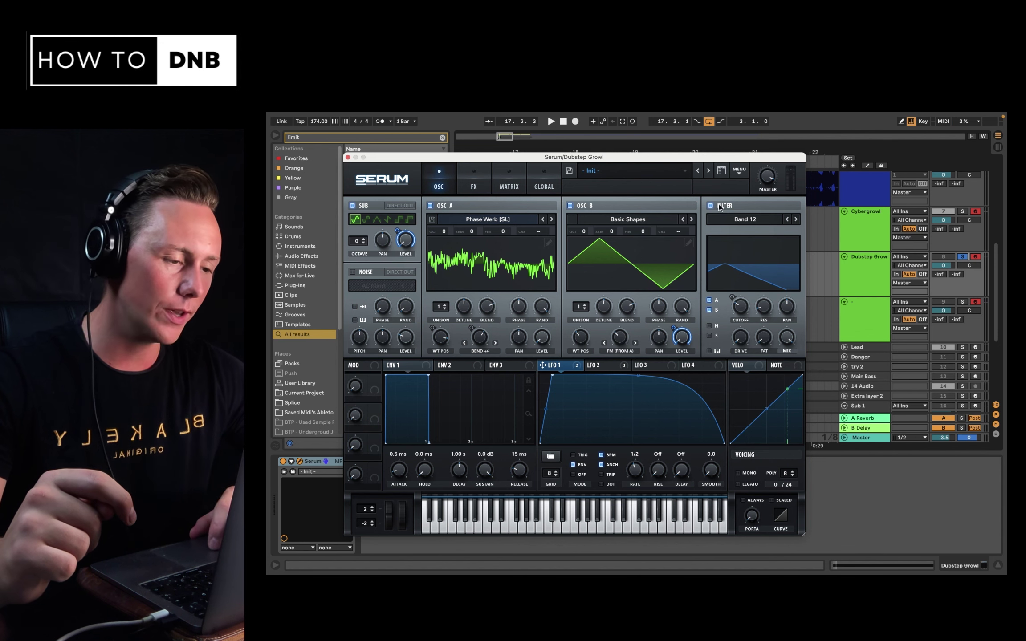
click(481, 185)
click(509, 185)
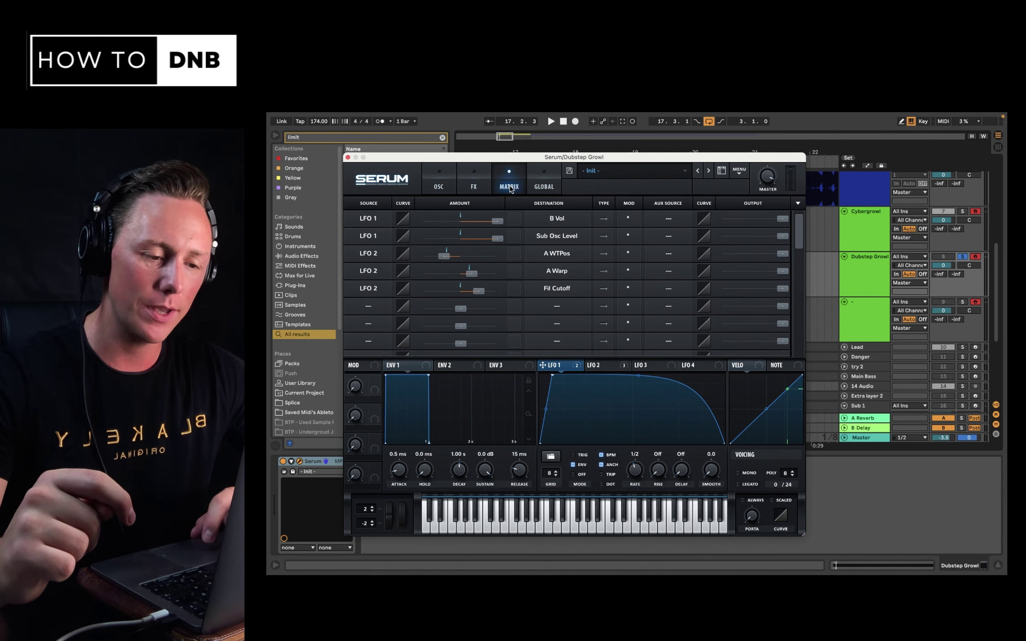
Move the Filter effect directly after the Phaser in the effects chain and leave it switched off
click(467, 174)
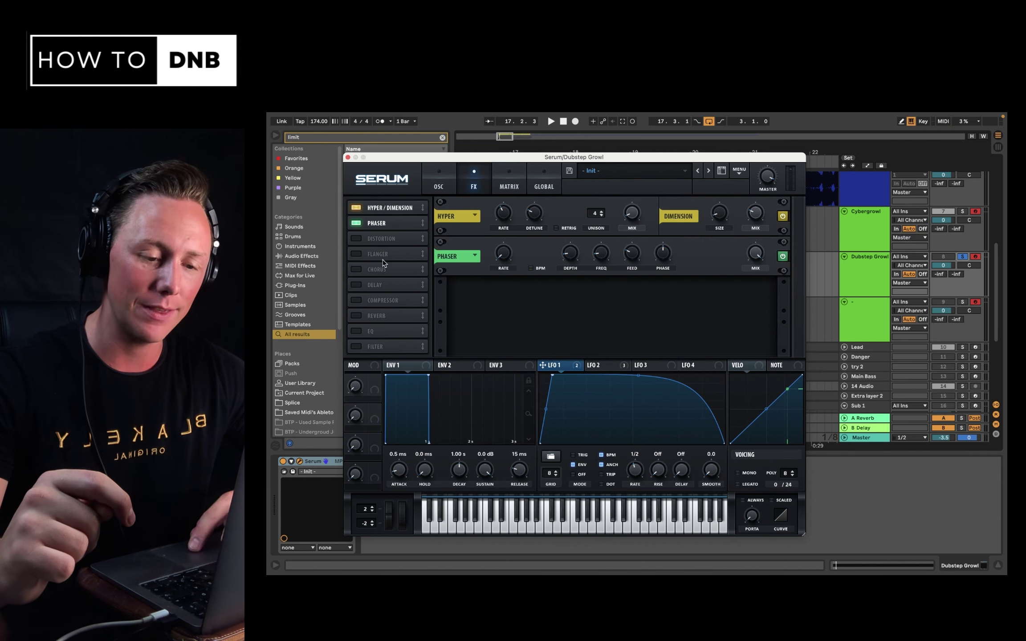
click(356, 347)
drag(373, 347, 386, 237)
click(356, 239)
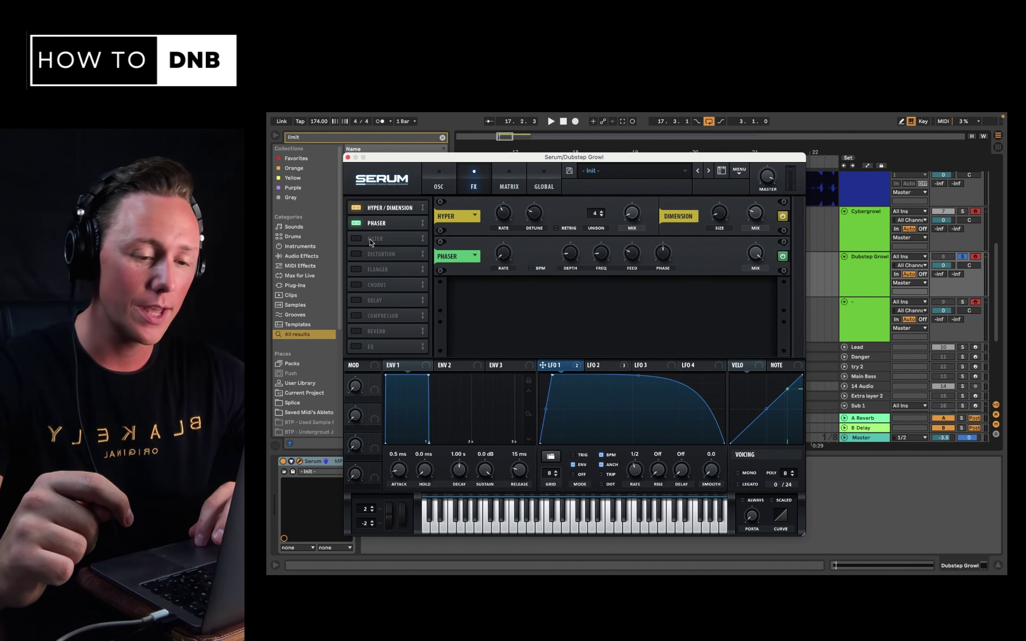
click(356, 239)
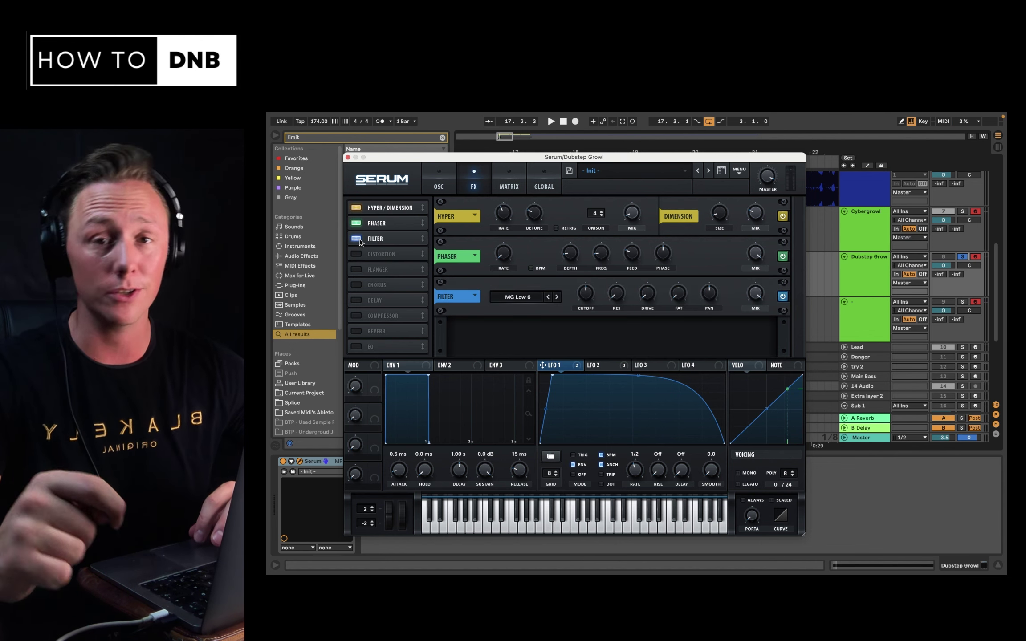
click(358, 240)
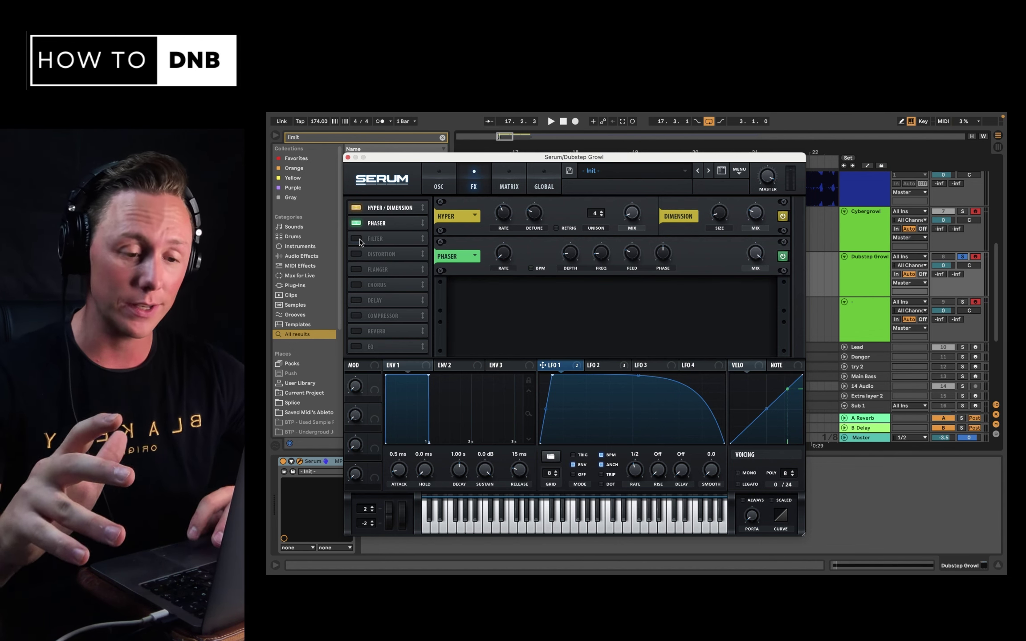
Enable the Distortion effect with the Diode 2 type, set its drive to about 63%, and audition the growl
click(406, 256)
click(514, 297)
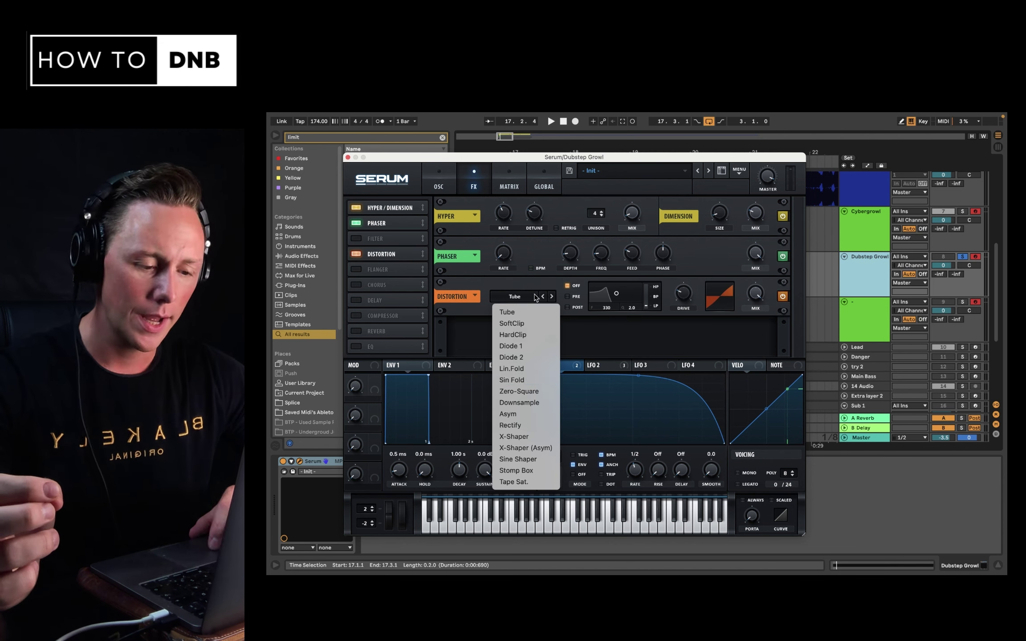
click(549, 361)
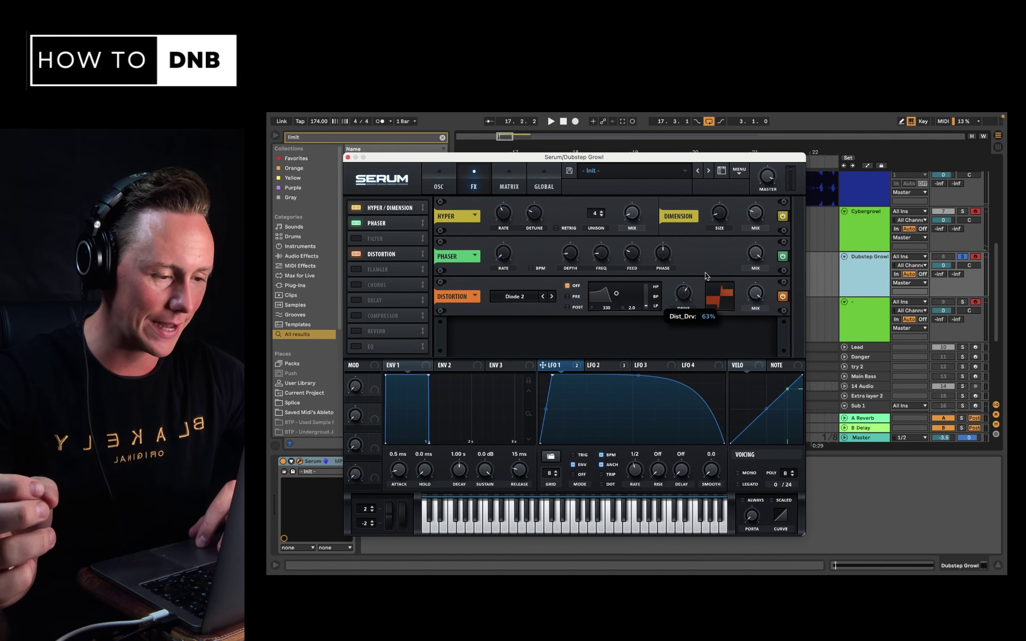
key(space)
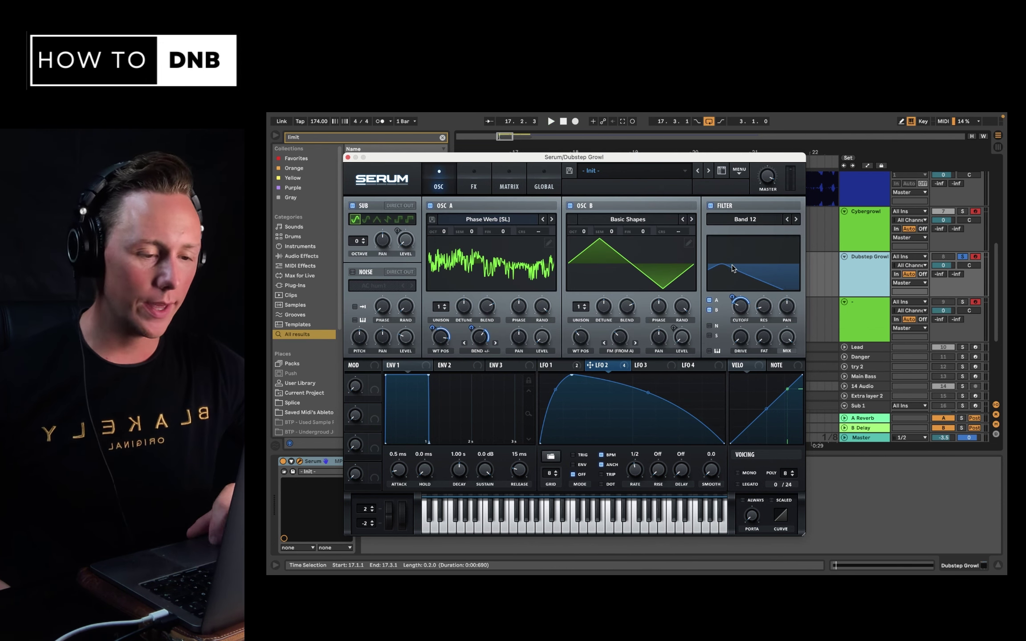
click(475, 187)
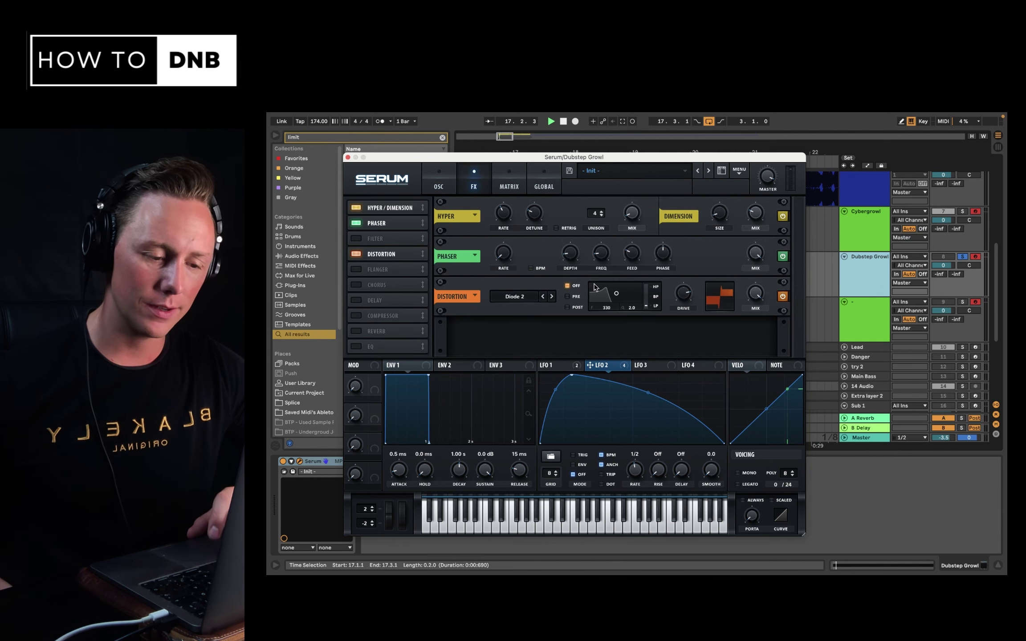
key(space)
key(space)
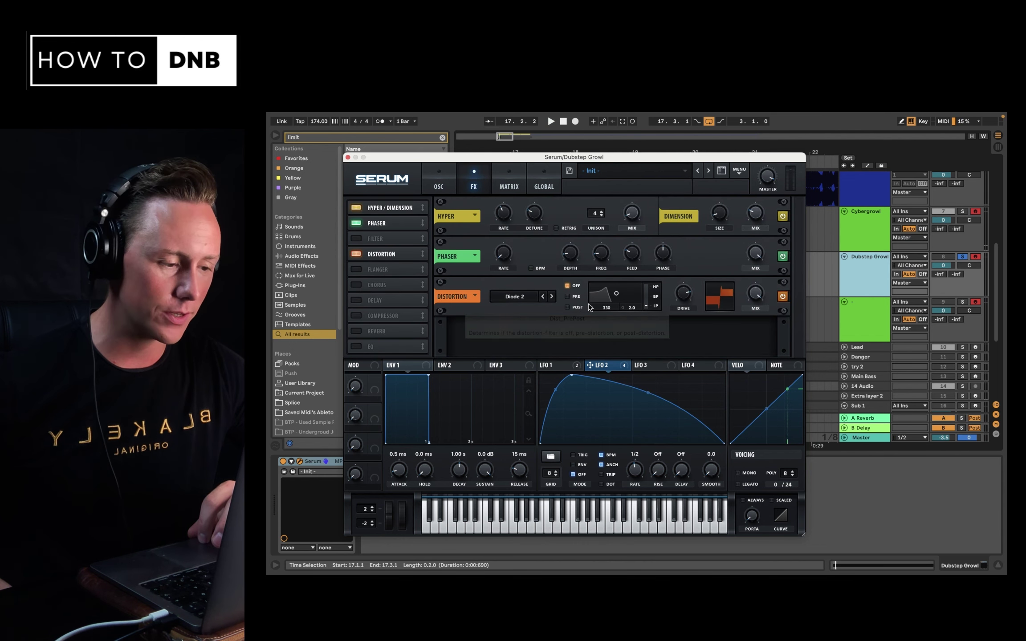
Route the sub oscillator through the oscillator section's Band 12 filter as well and switch that filter off
click(439, 174)
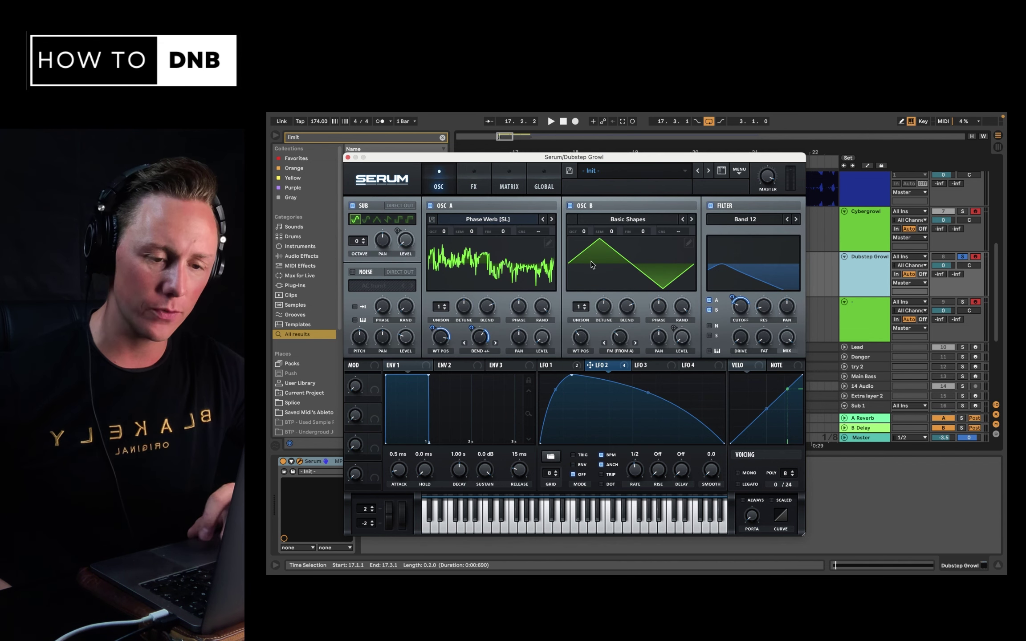
click(710, 335)
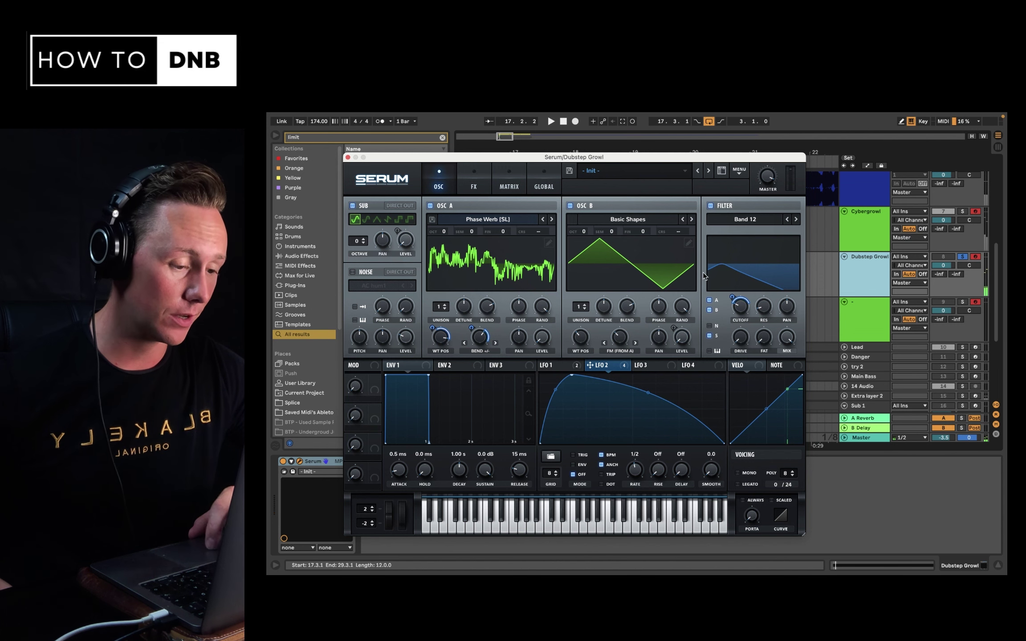
click(710, 206)
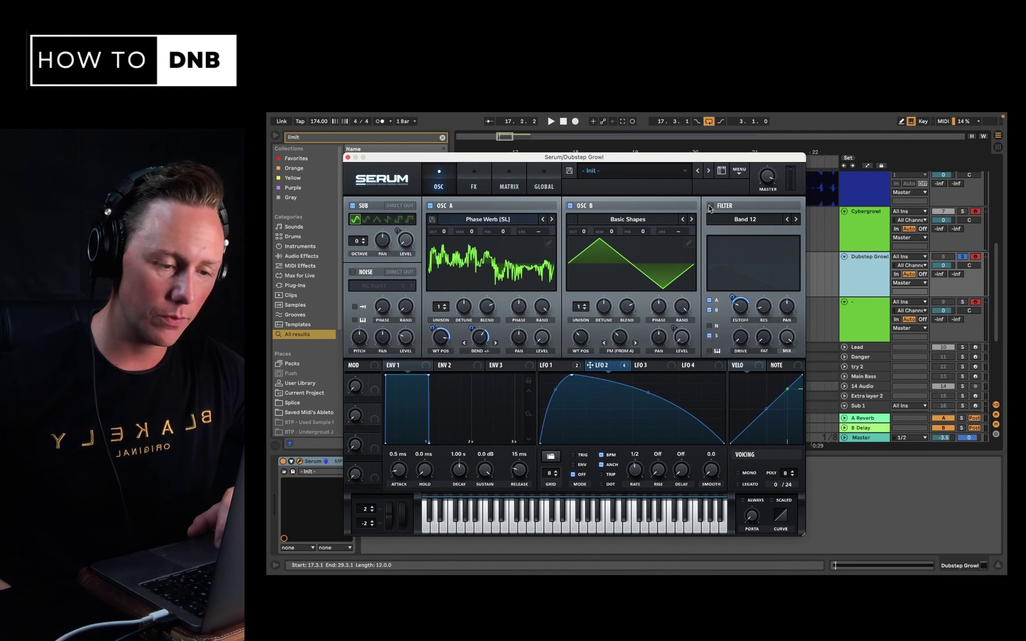
Enable the Filter effect between Phaser and Distortion as Band 12 with LFO 2 modulating its cutoff, comparing it bypassed and active
click(474, 183)
click(357, 239)
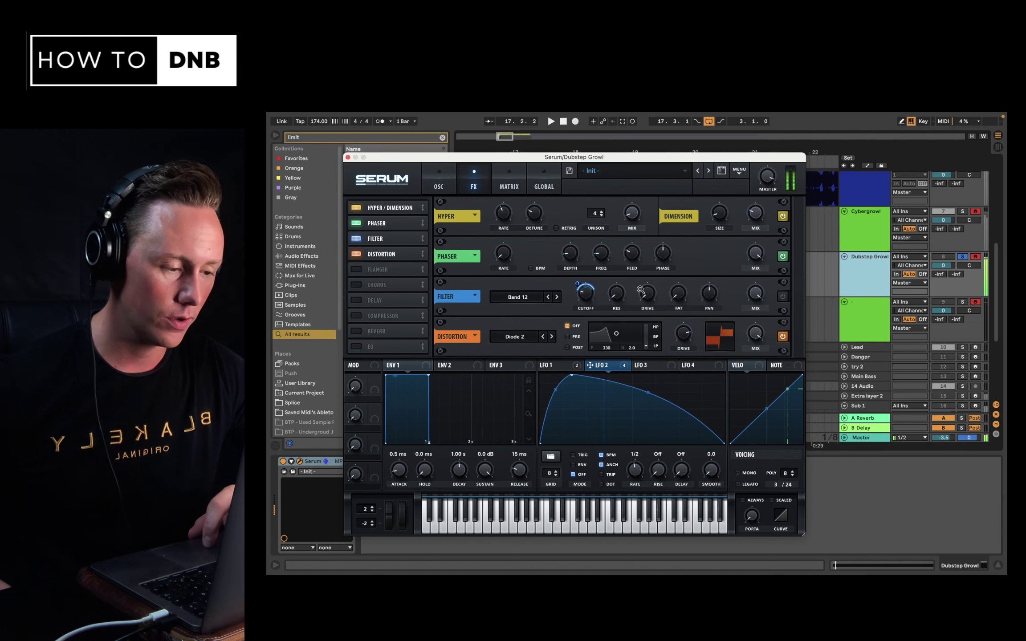
click(783, 297)
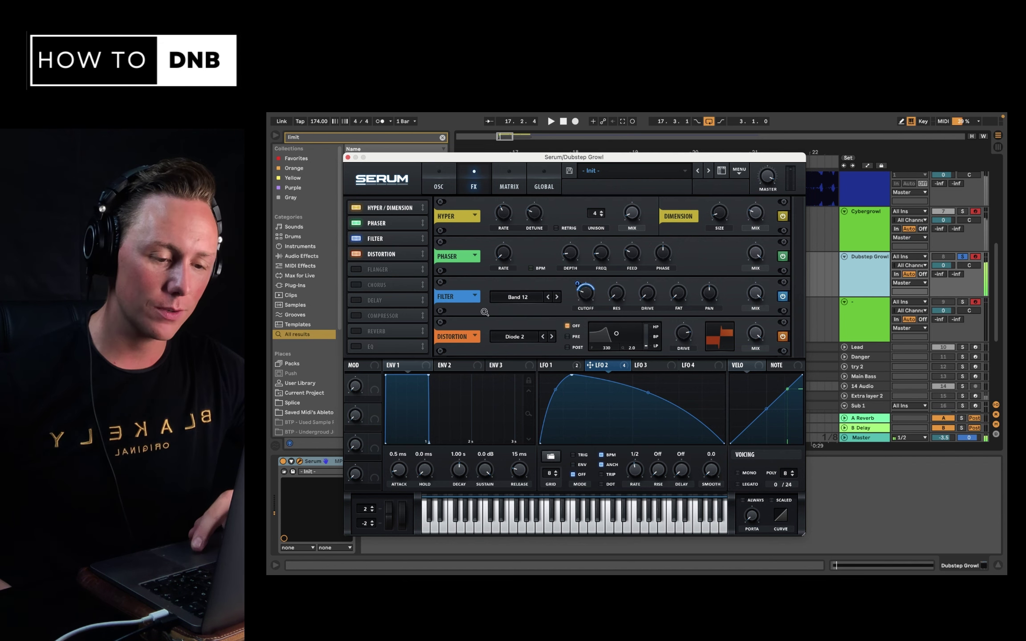
Switch the oscillator section's filter on and back off to compare it with the Filter effect
click(439, 187)
click(473, 178)
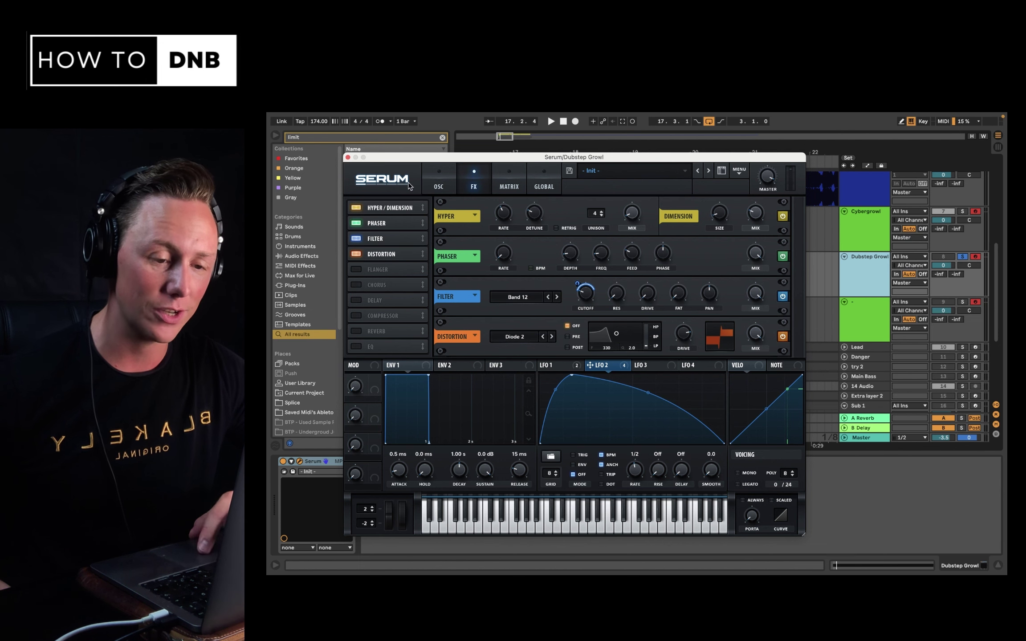
click(439, 180)
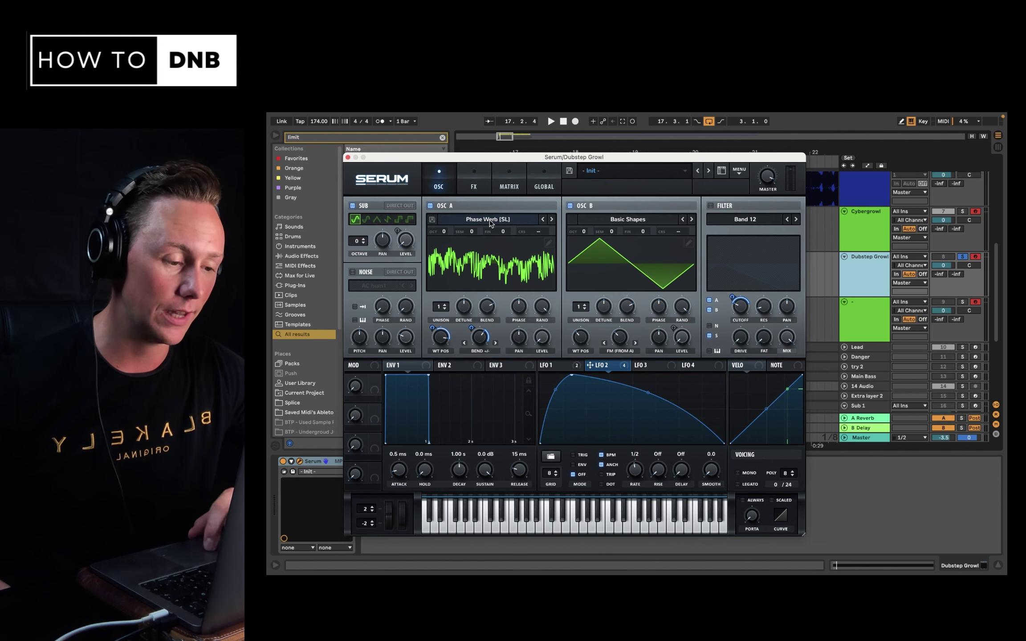
click(709, 206)
click(711, 207)
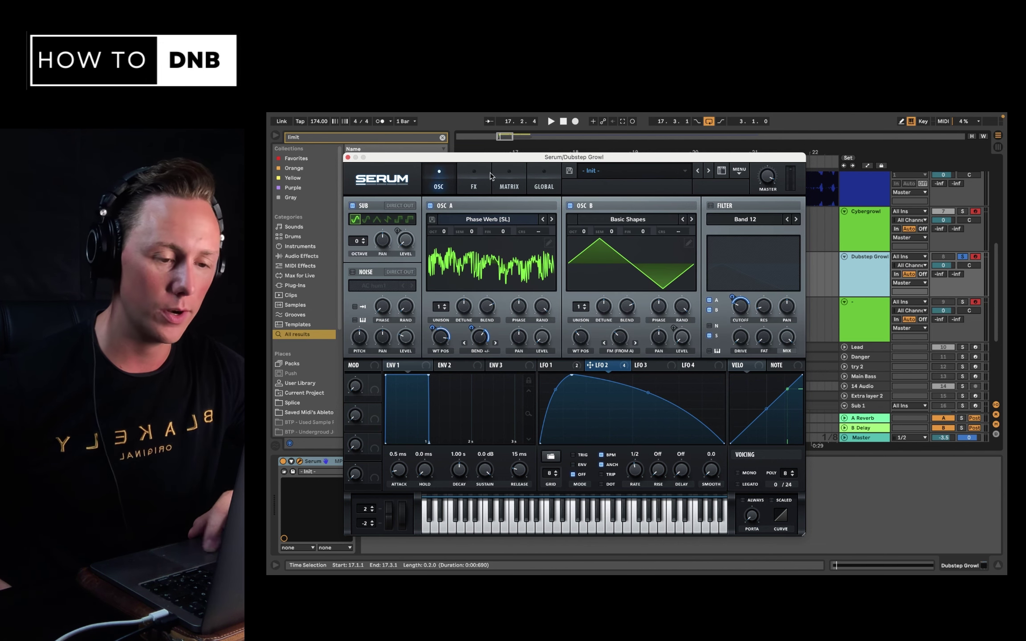
Enable the EQ effect and move it up the effects chain to follow the Distortion and the inactive Flanger
click(478, 185)
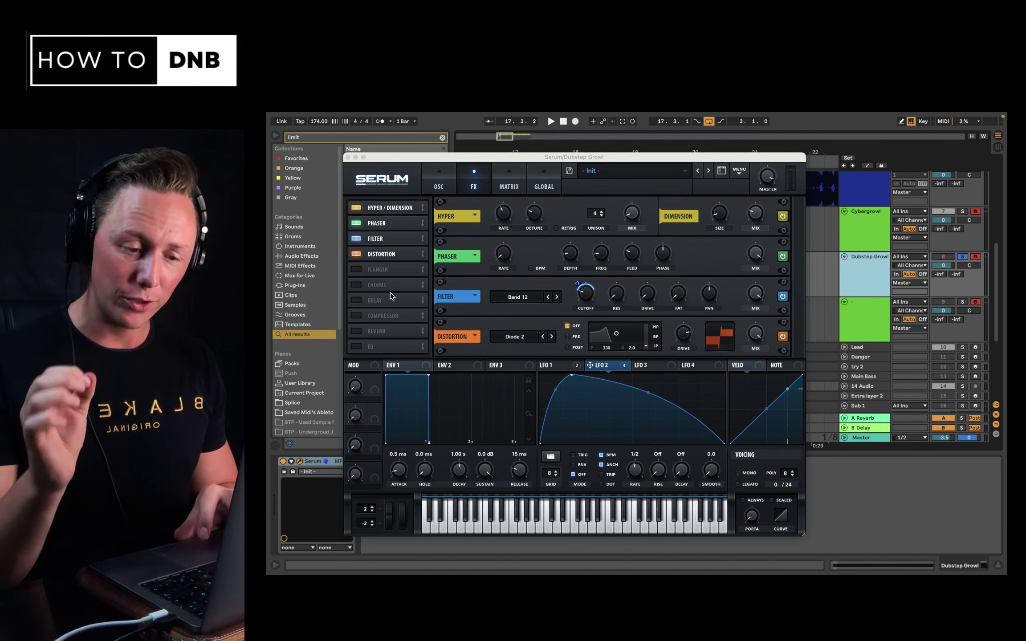
click(363, 343)
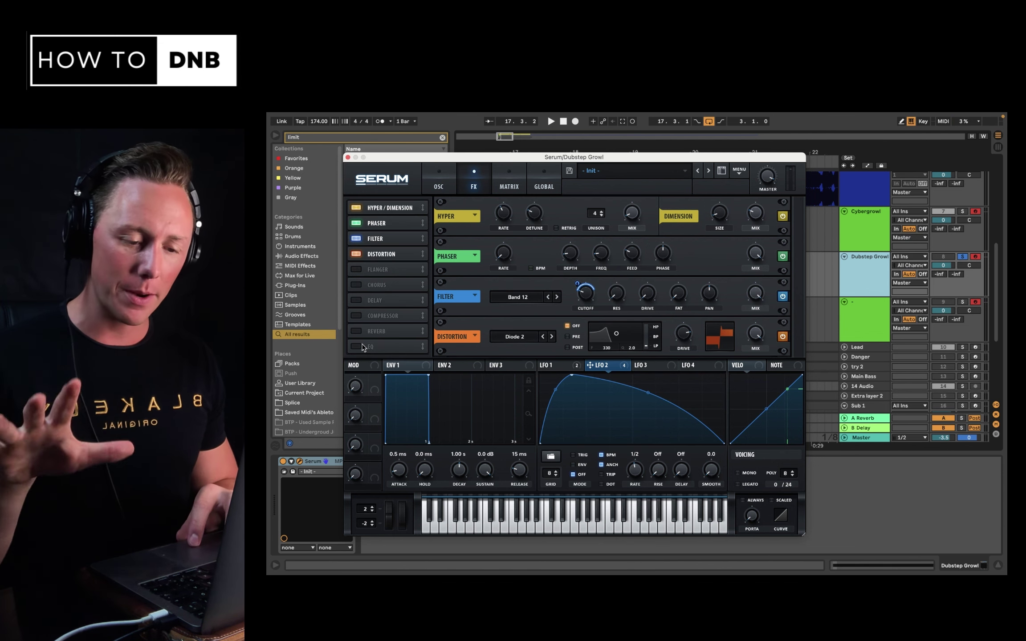
click(367, 346)
drag(372, 348, 395, 286)
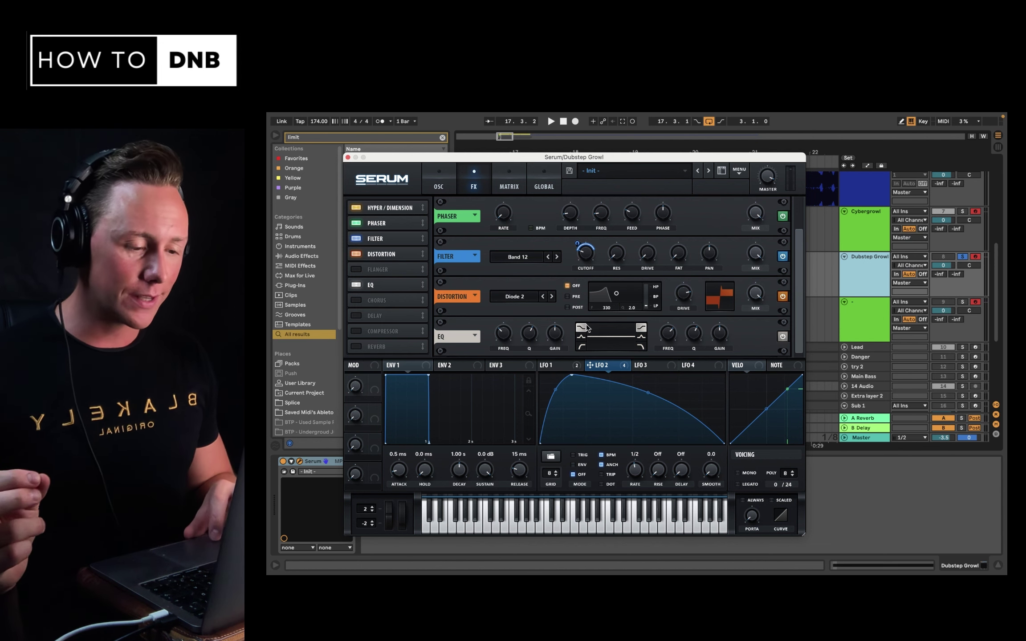
Set the EQ's low and high bands to peak shapes, boosting the low band slightly and cutting the high band
click(581, 336)
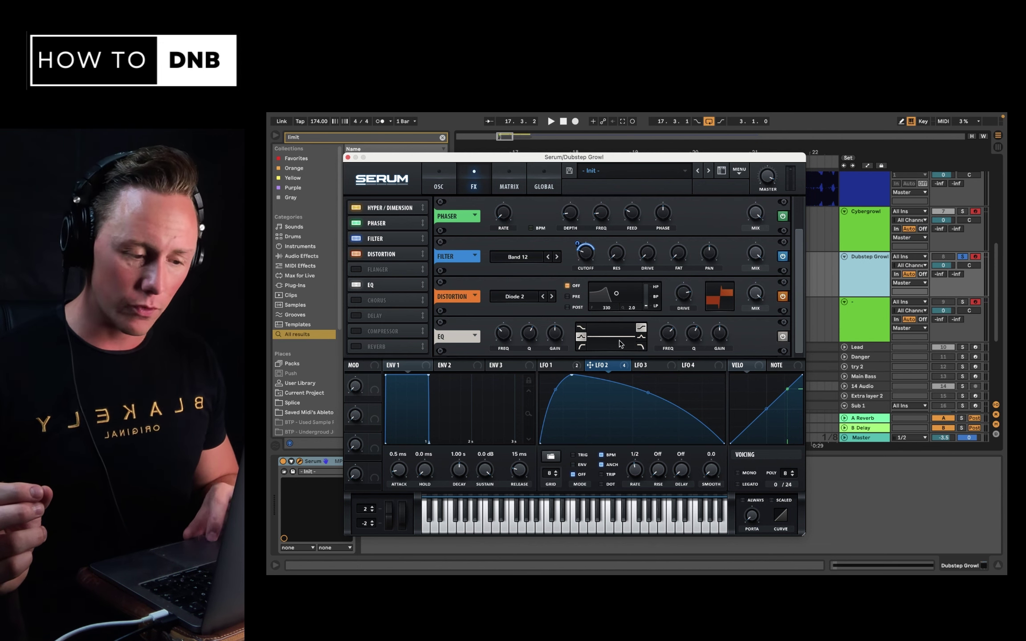
mouse_move(560, 338)
mouse_down()
mouse_move(576, 317)
mouse_move(577, 334)
mouse_up()
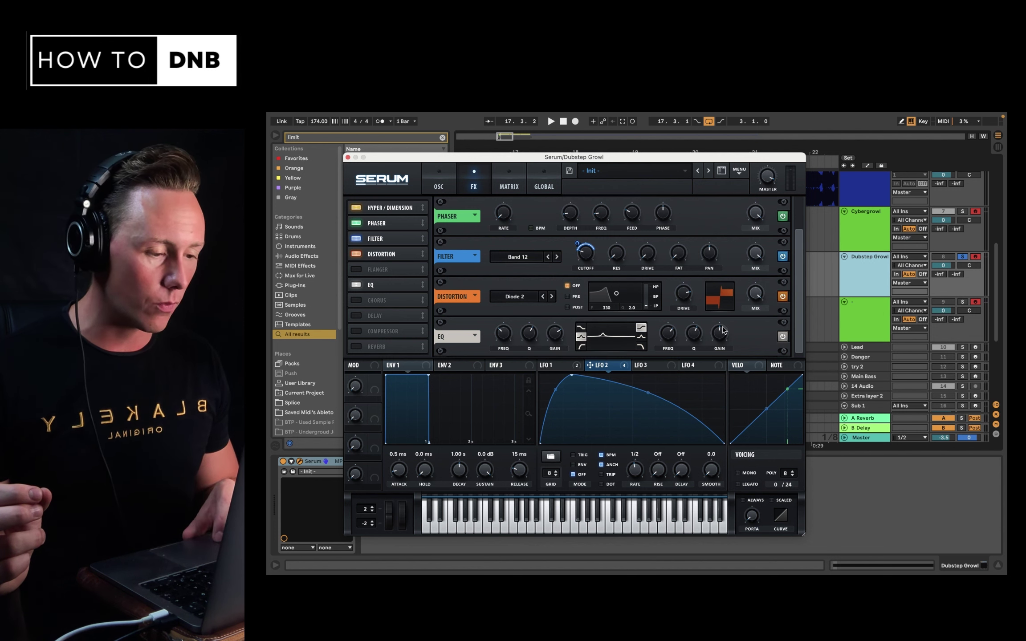
drag(724, 331, 715, 370)
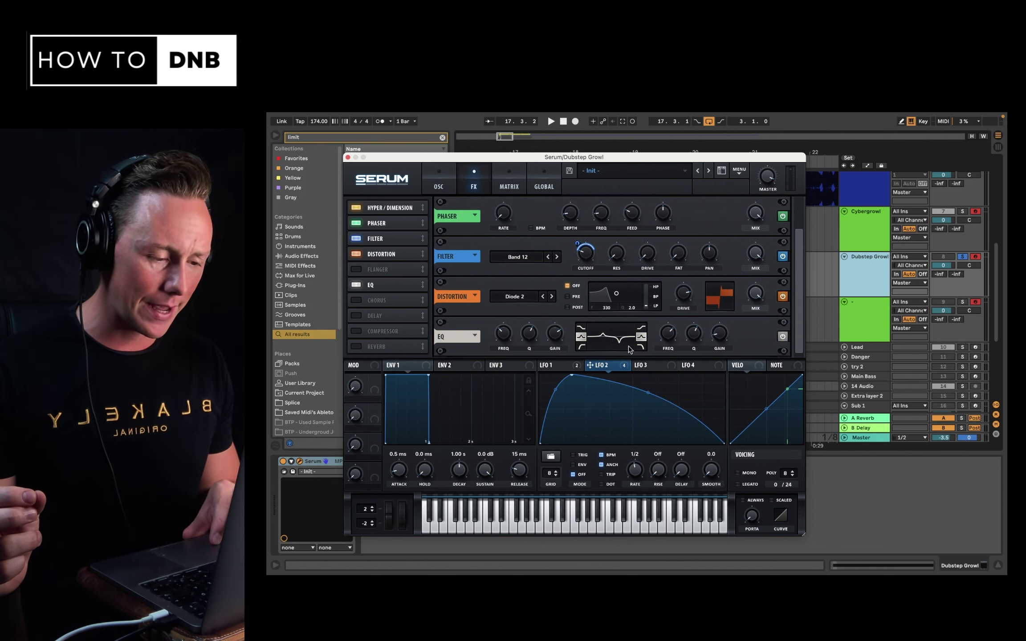
Modulate both EQ band frequencies with LFO 2, reduce the low-band amount to about 22, trim the high-band amount, and audition the growl
drag(604, 368, 504, 335)
drag(611, 370, 670, 338)
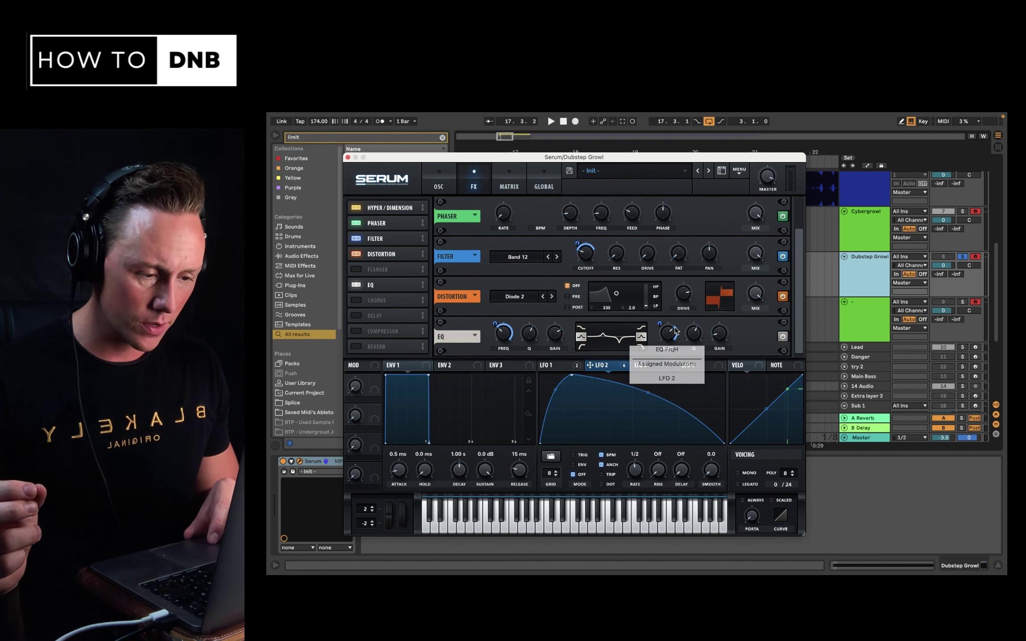
drag(674, 328, 659, 352)
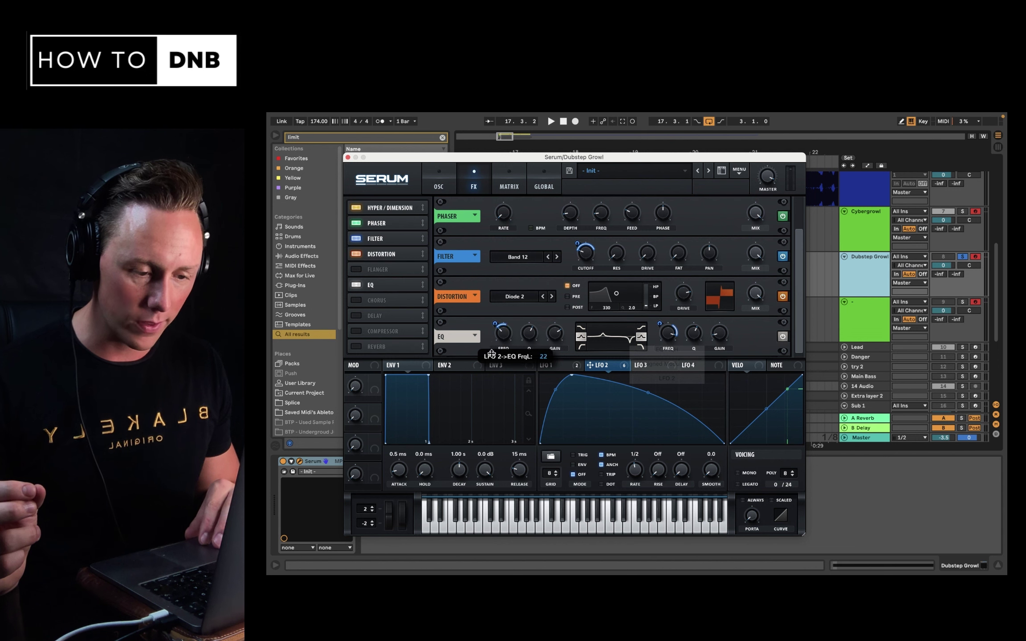
drag(493, 350, 494, 348)
key(a)
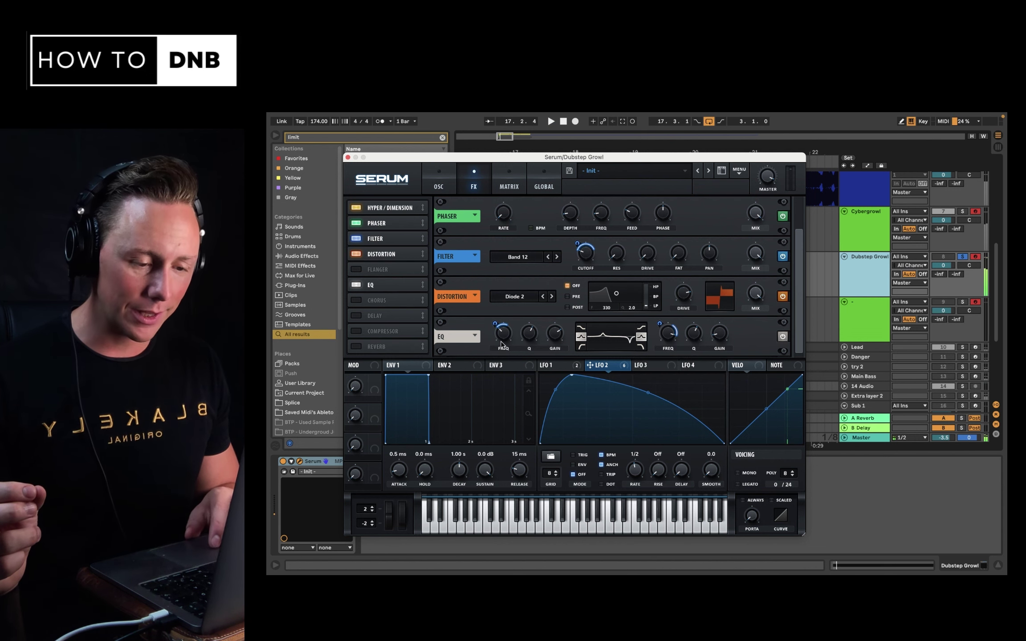
mouse_move(503, 341)
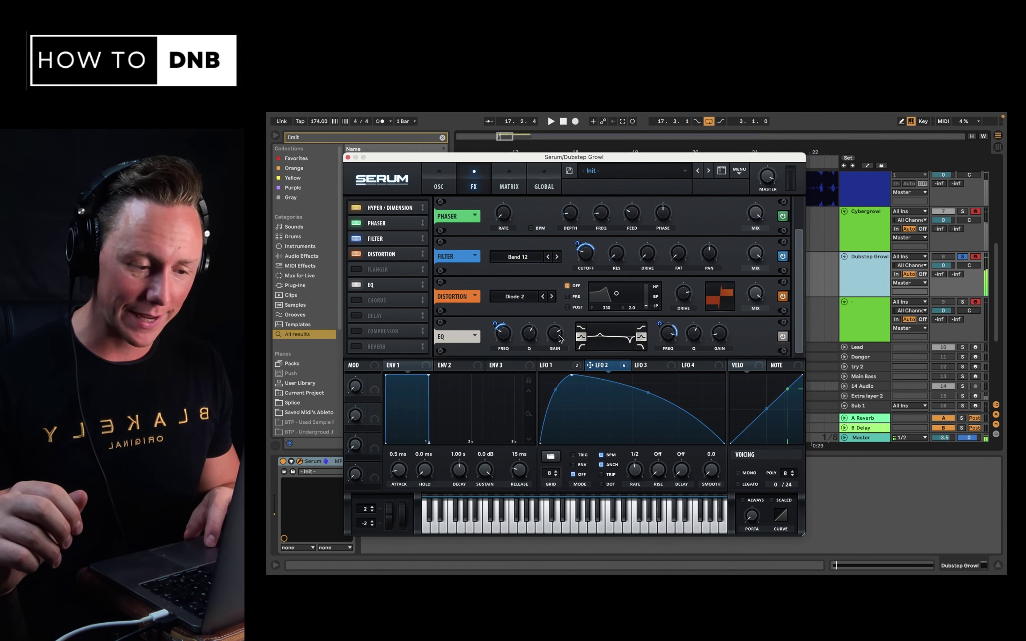
Fine-tune the EQ's low-band and high-band gains while auditioning the growl
drag(557, 336, 558, 340)
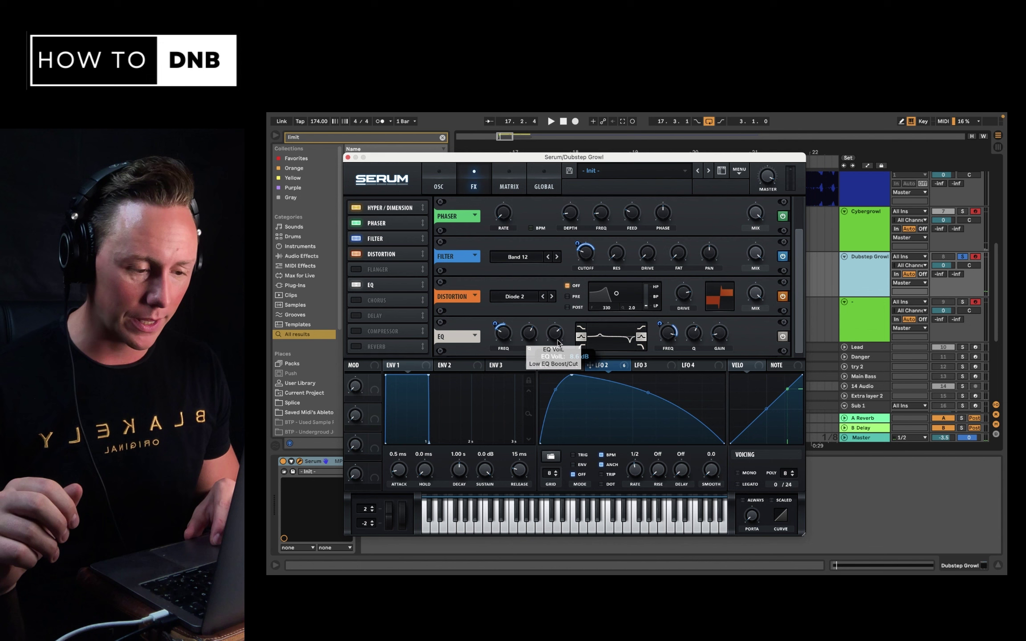
key(space)
key(space)
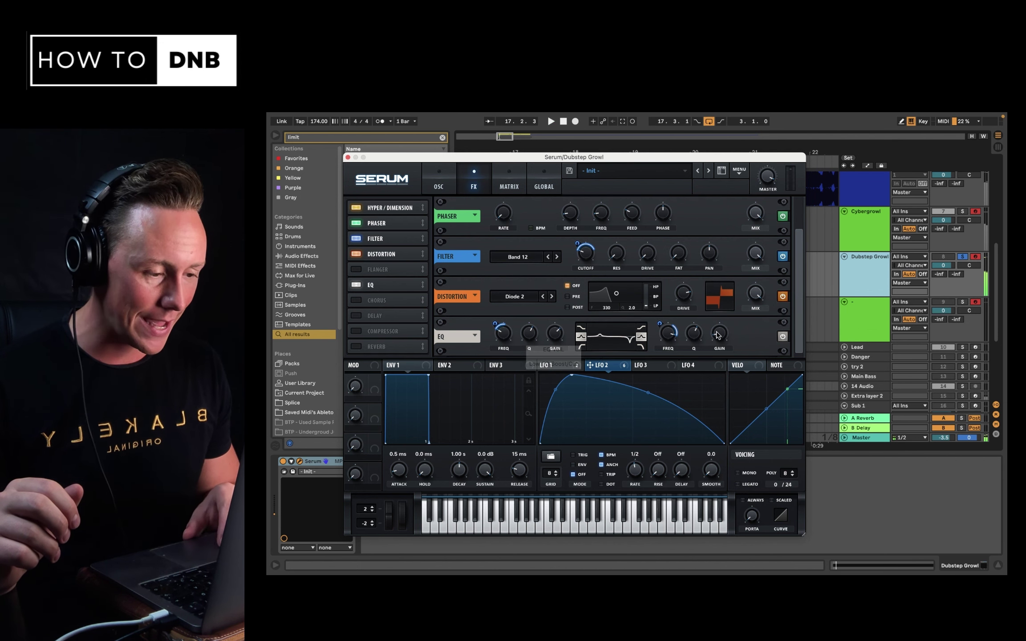
drag(722, 334, 725, 324)
key(space)
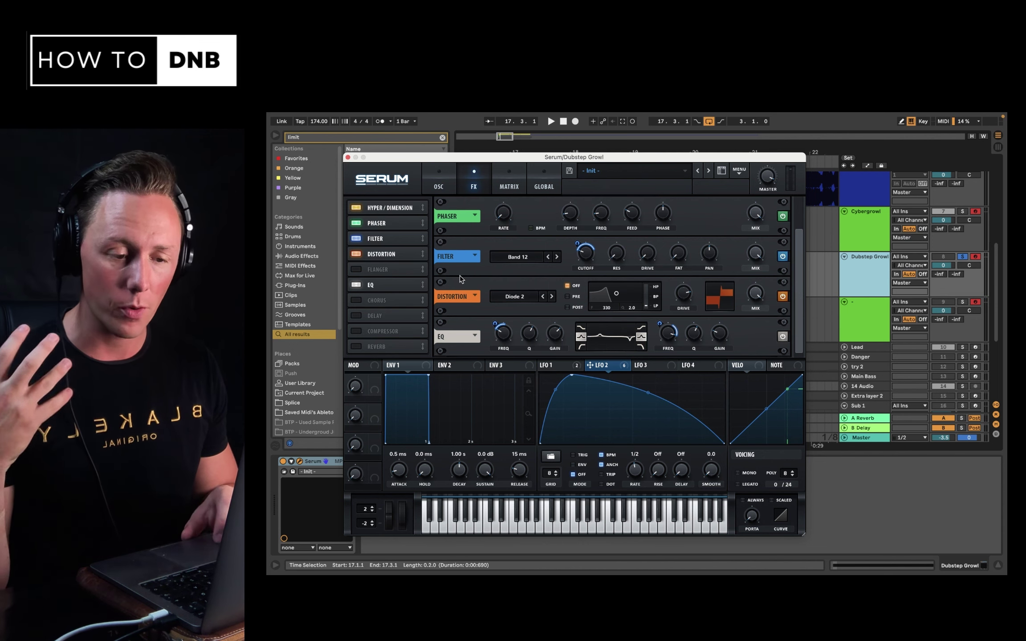
Enable the Compressor effect after the EQ and switch it to multiband mode
click(357, 331)
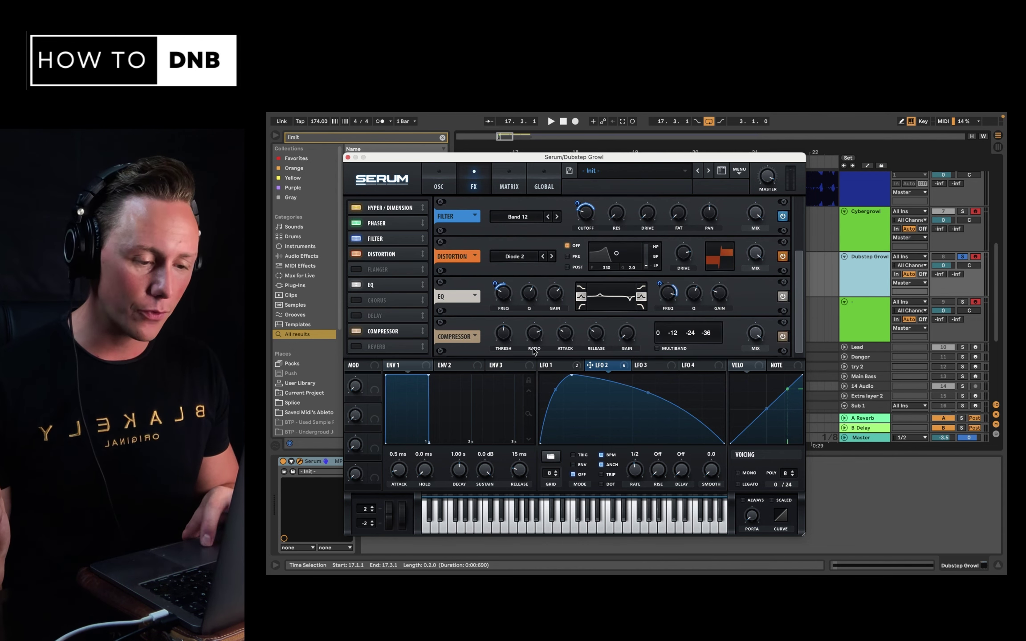
click(656, 349)
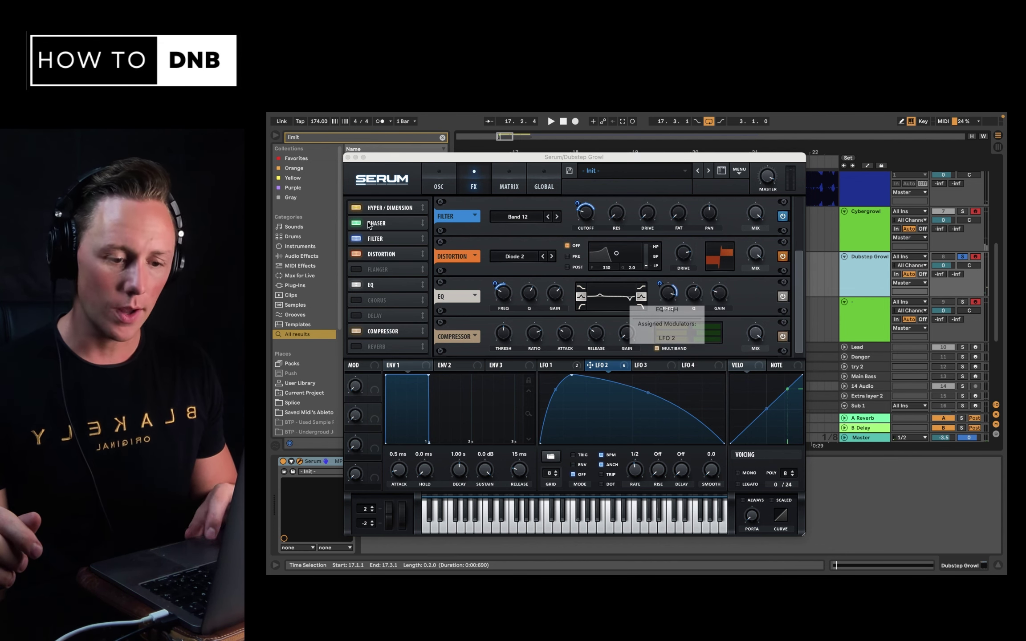
Close the Serum window, search the browser for OTT and add the OTT preset after Serum on the Dubstep Growl track
click(352, 150)
key(space)
click(347, 158)
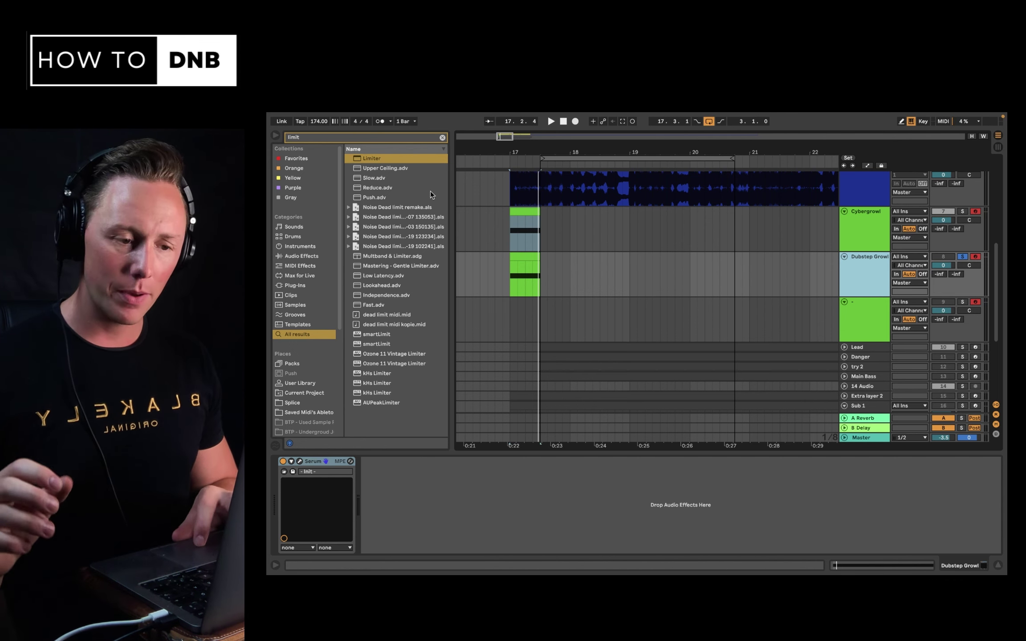
click(427, 134)
text(ott)
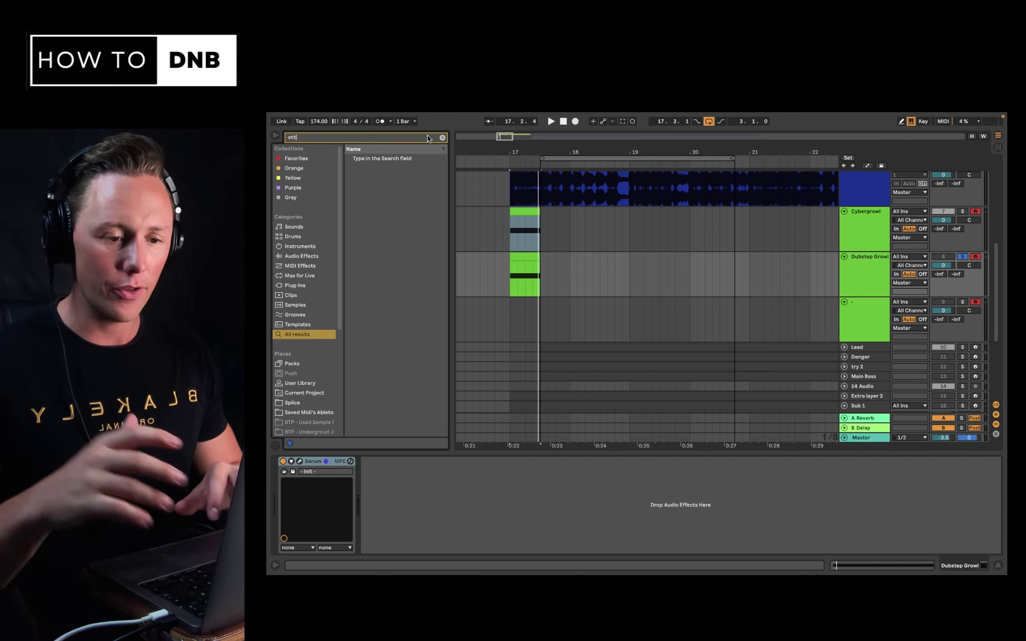
drag(392, 178, 495, 459)
Set OTT's overall output level to 9.30 dB and audition the growl from bar 17
key(space)
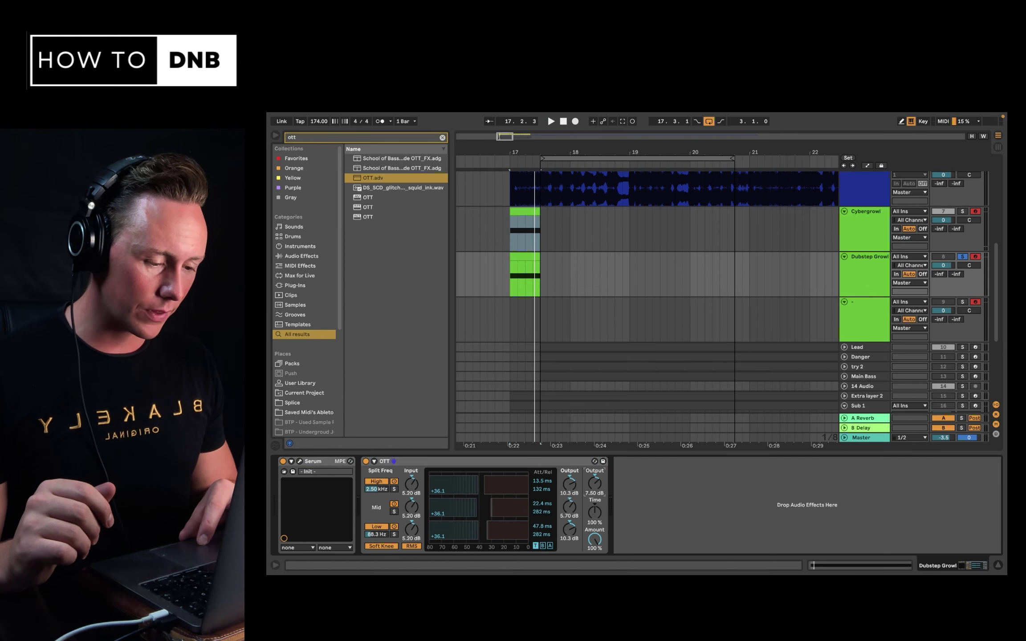
drag(596, 486, 596, 487)
key(space)
key(space)
key(space)
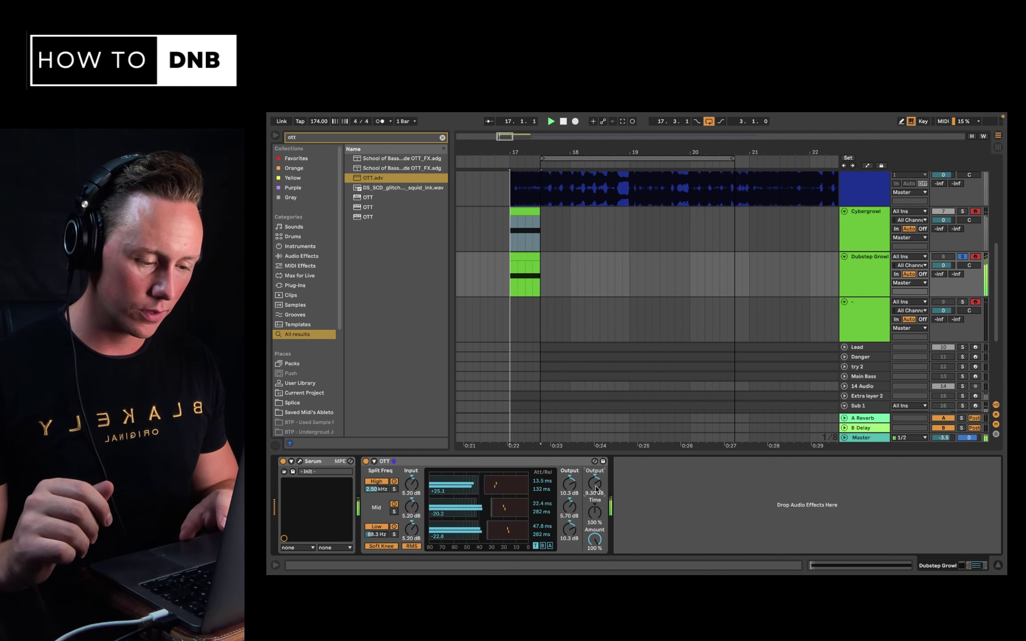
key(space)
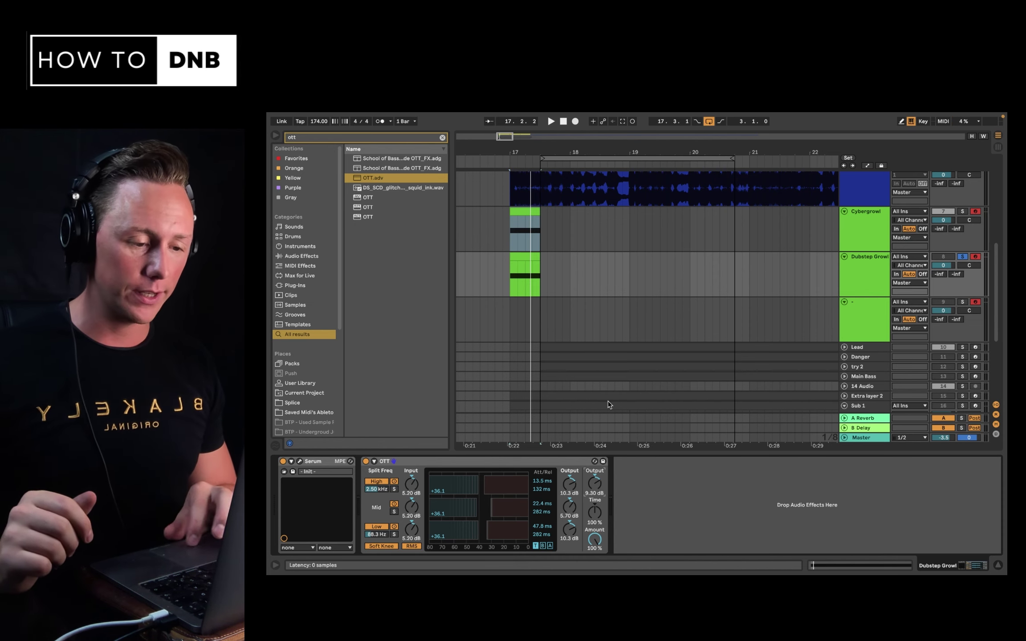
click(857, 275)
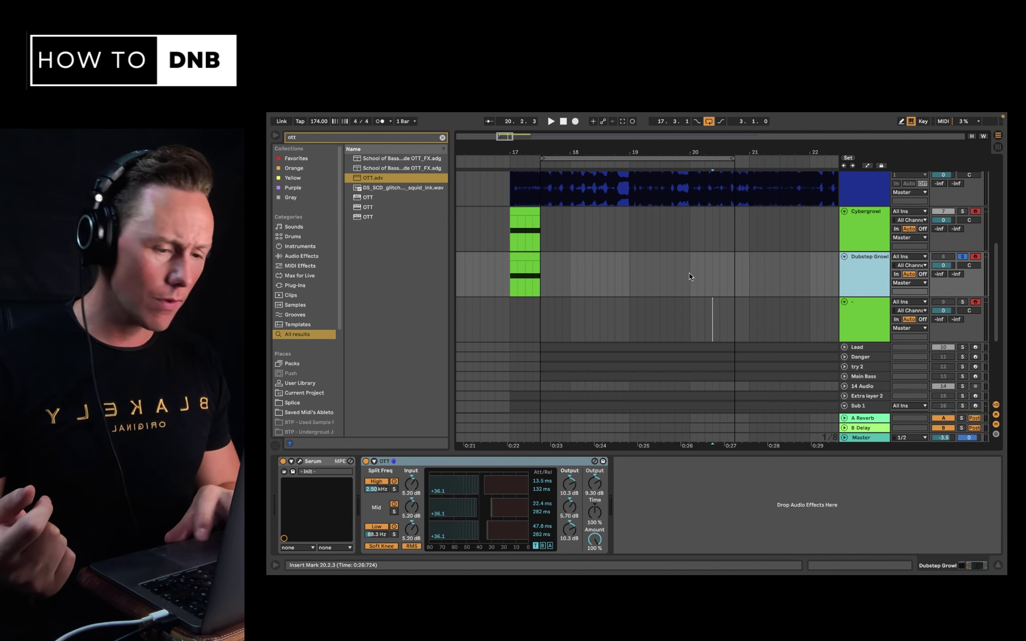
click(511, 278)
key(space)
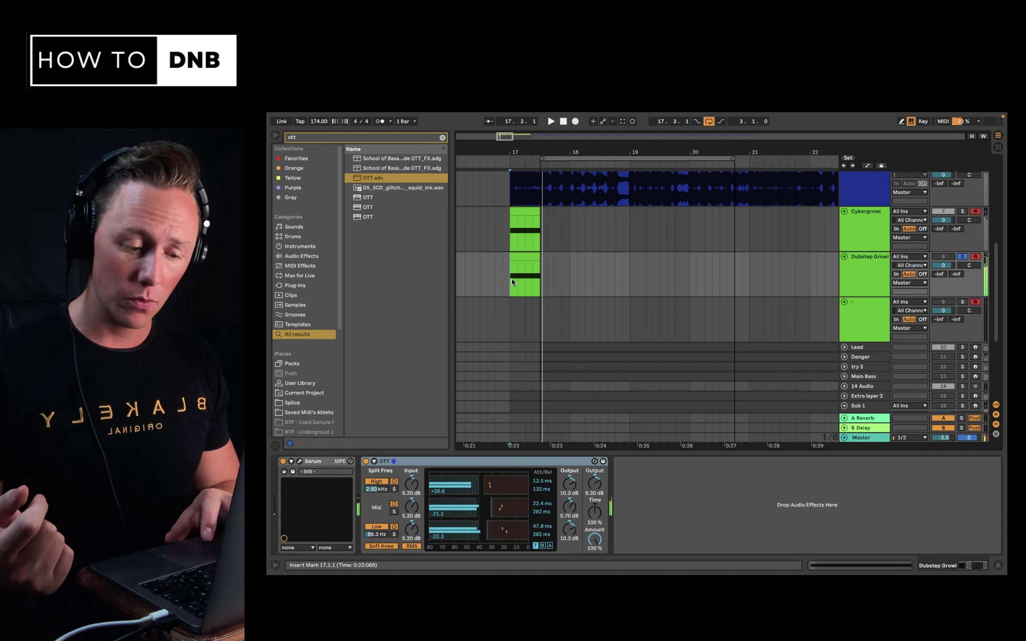
Search the browser for formant and load the kHs Formant Filter after OTT
click(442, 138)
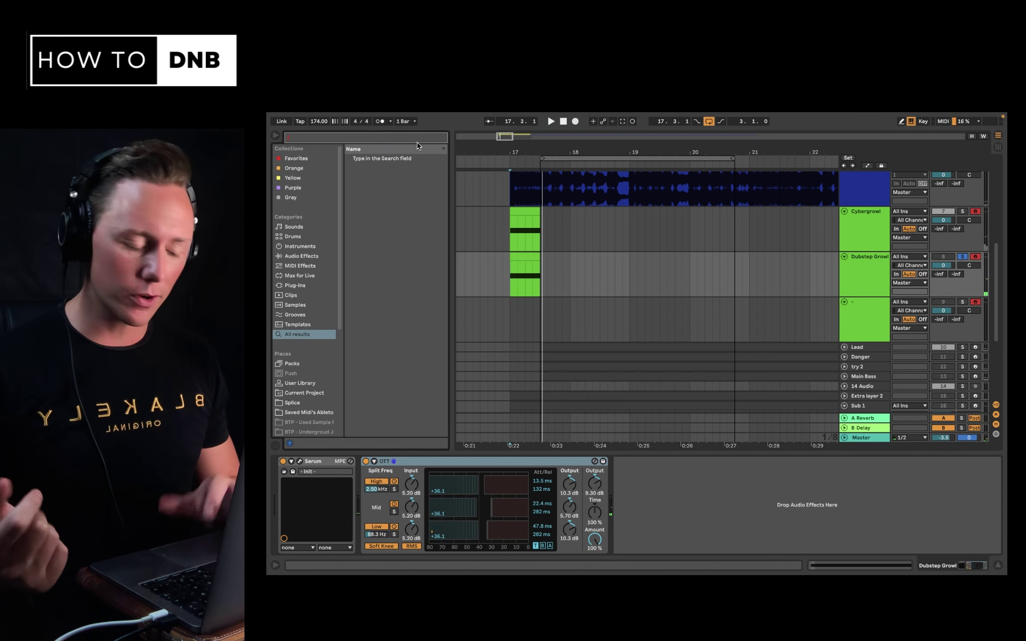
text(forman)
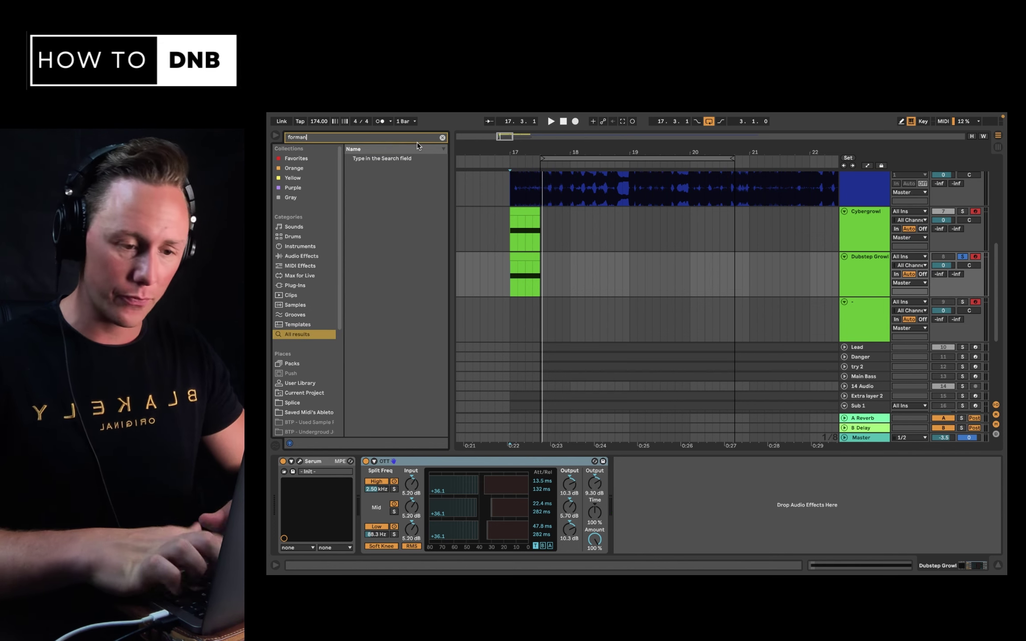
text(t)
click(410, 253)
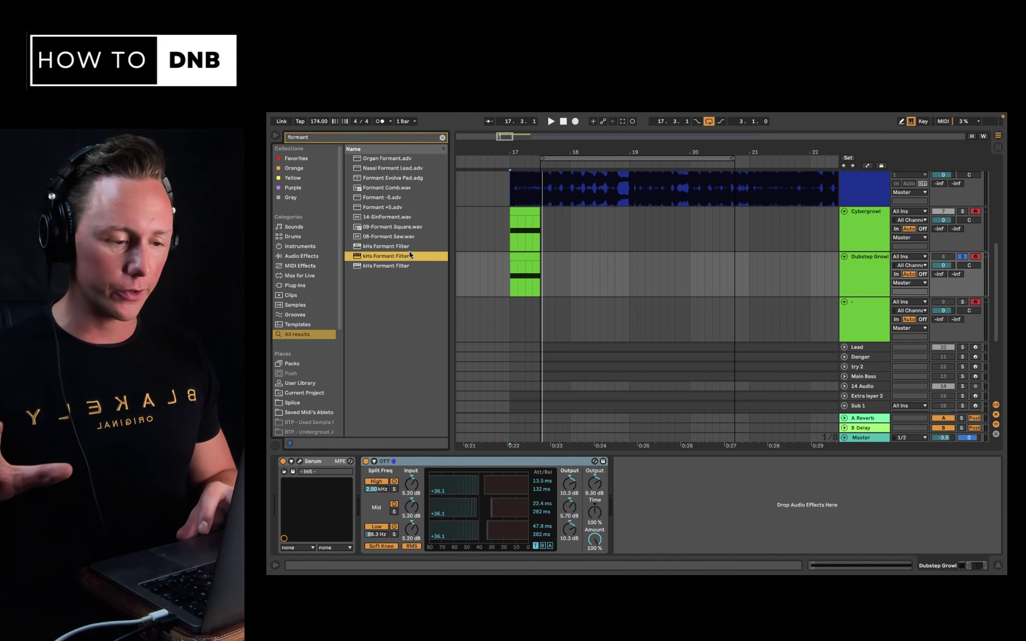
double_click(410, 252)
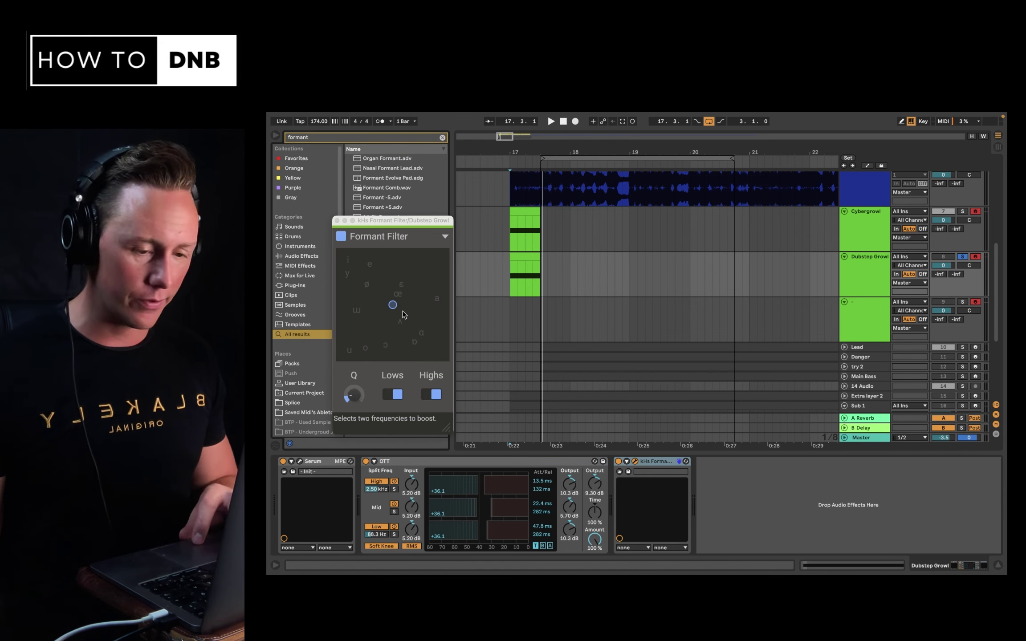
Try several vowel positions in the Formant Filter's vowel map while auditioning the growl
drag(393, 306, 405, 302)
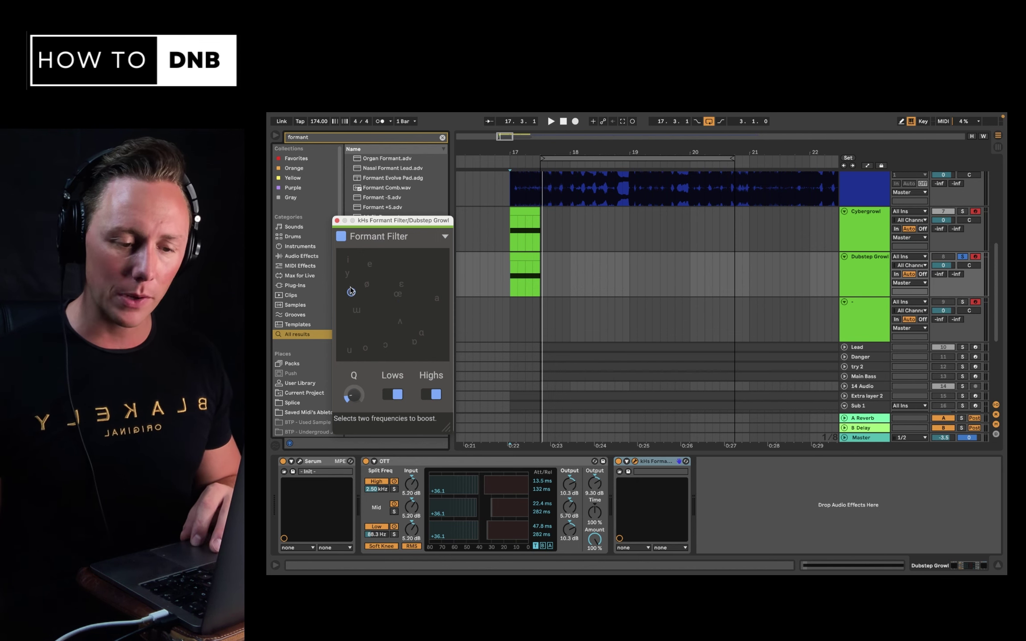
drag(350, 276, 350, 277)
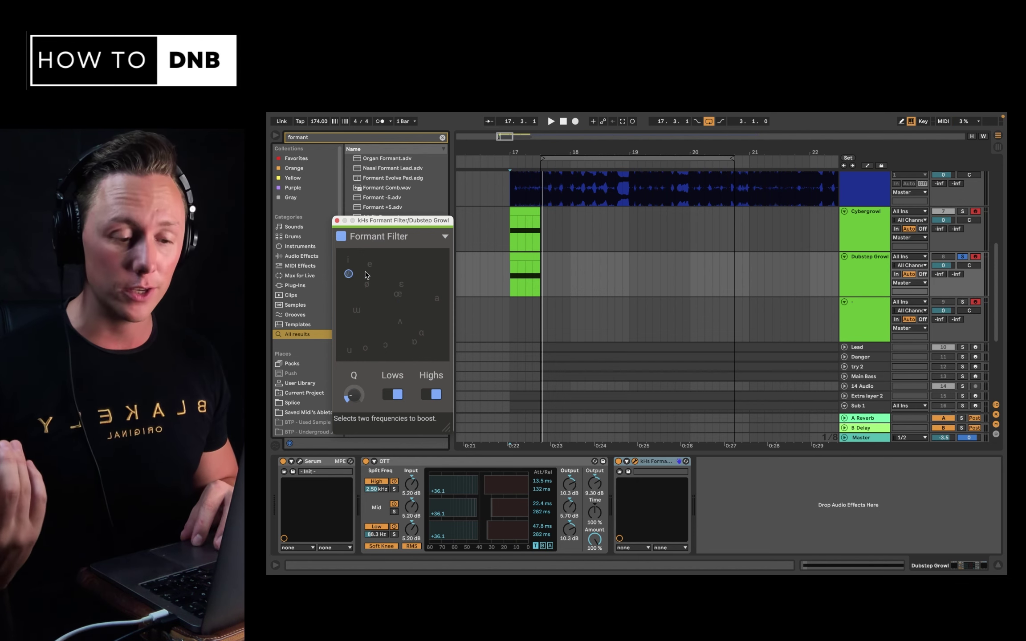
drag(350, 276, 397, 312)
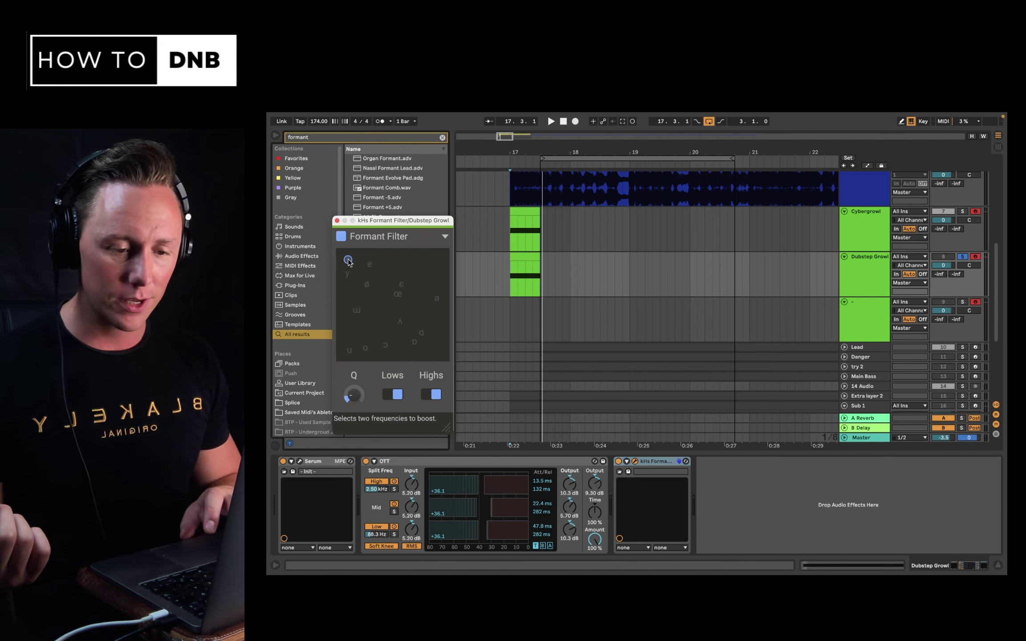
key(space)
drag(348, 260, 416, 268)
key(space)
key(space)
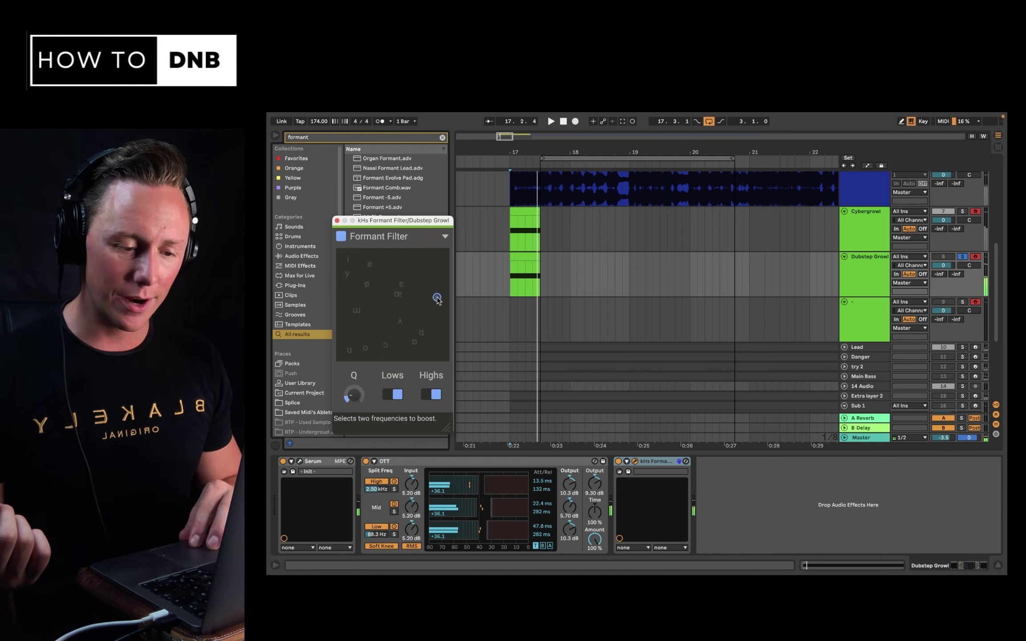
Move the formant point to the i vowel in the upper-left of the vowel map and audition the growl
key(space)
drag(437, 297, 348, 276)
key(space)
key(space)
key(space)
key(space)
key(space)
key(space)
key(space)
key(space)
key(space)
key(space)
key(space)
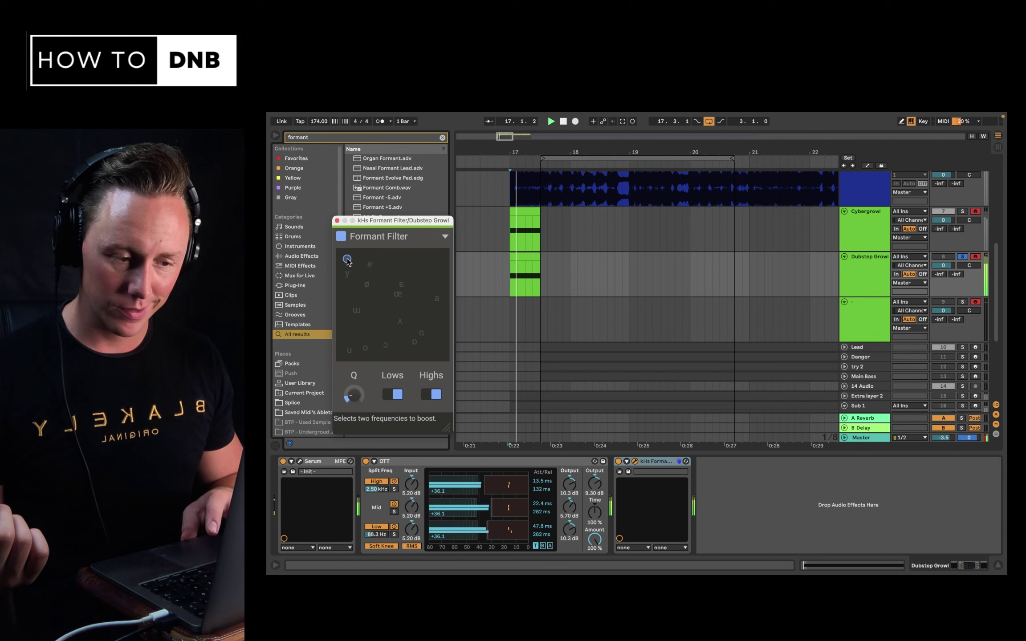
key(space)
key(space)
key(space)
Compare the growl with the Formant Filter bypassed and enabled
click(341, 237)
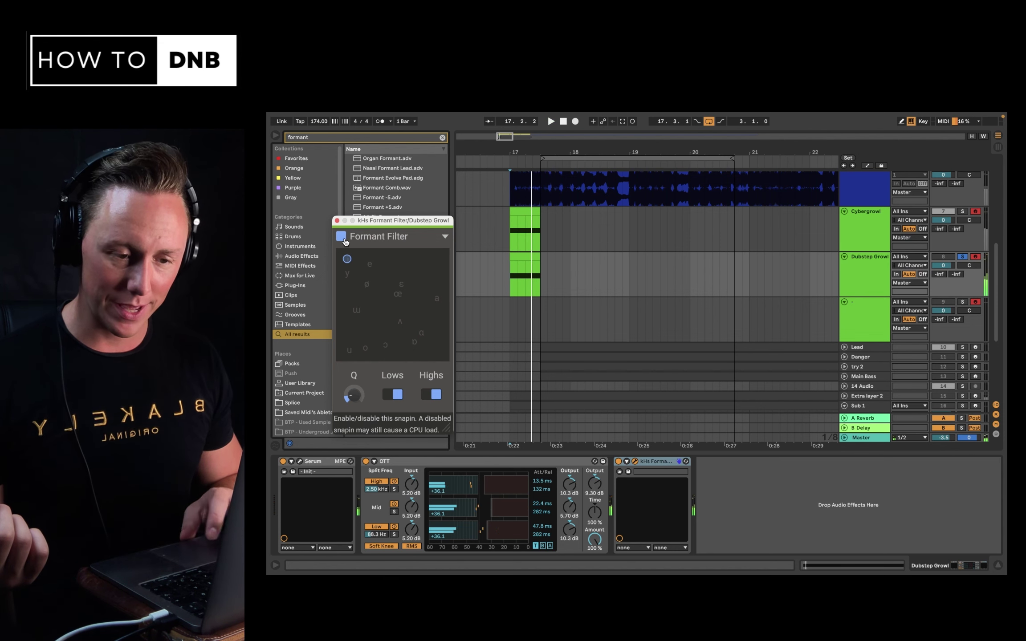
key(space)
key(space)
key(space)
key(space)
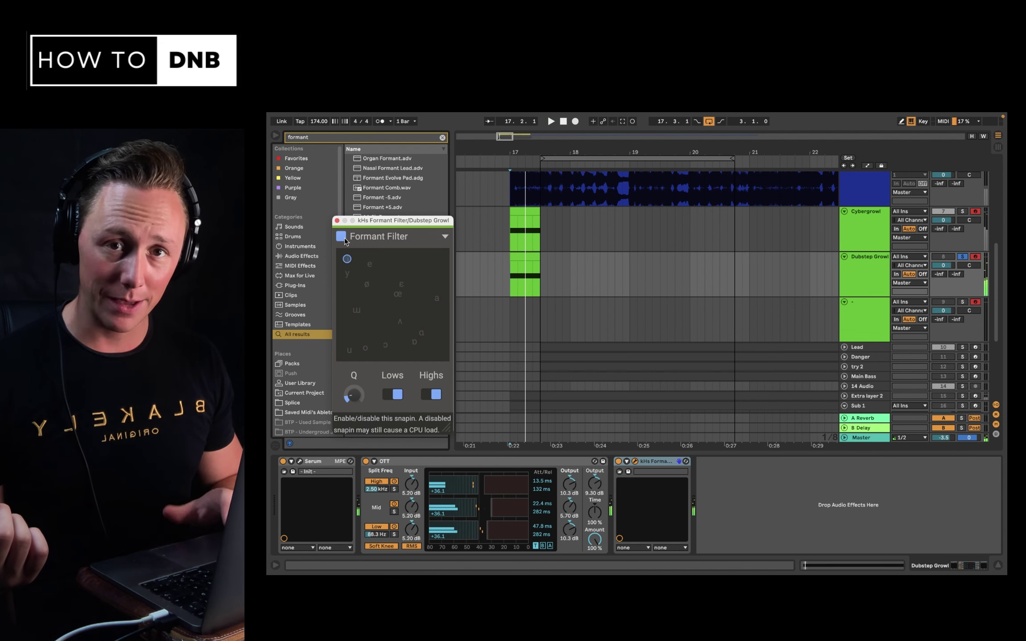
key(space)
key(space)
key(space)
key(space)
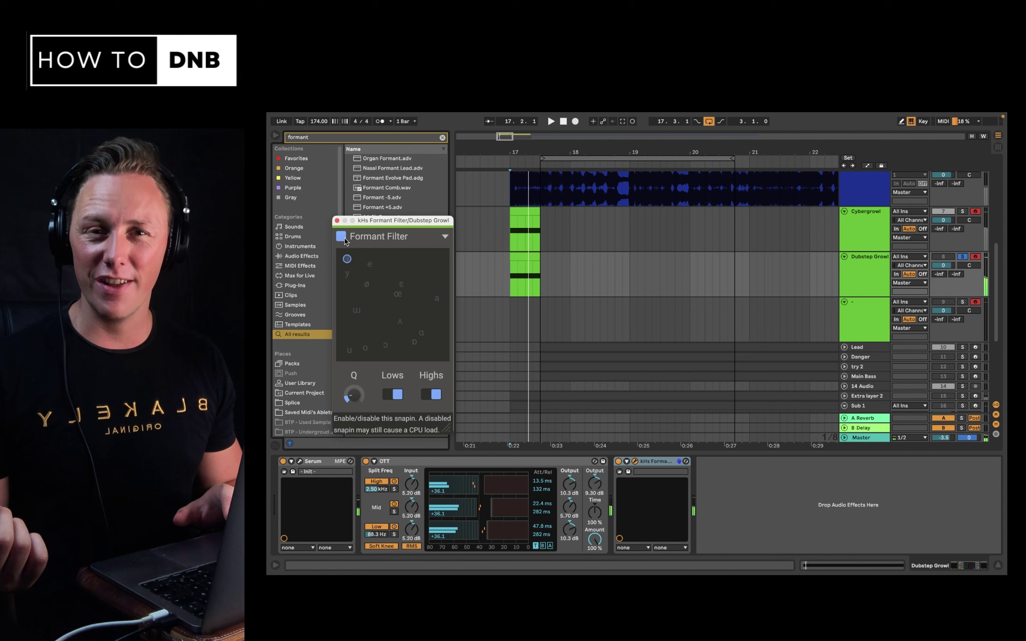
Nudge the formant point between the i and y vowels while auditioning, and close the Formant Filter window
key(space)
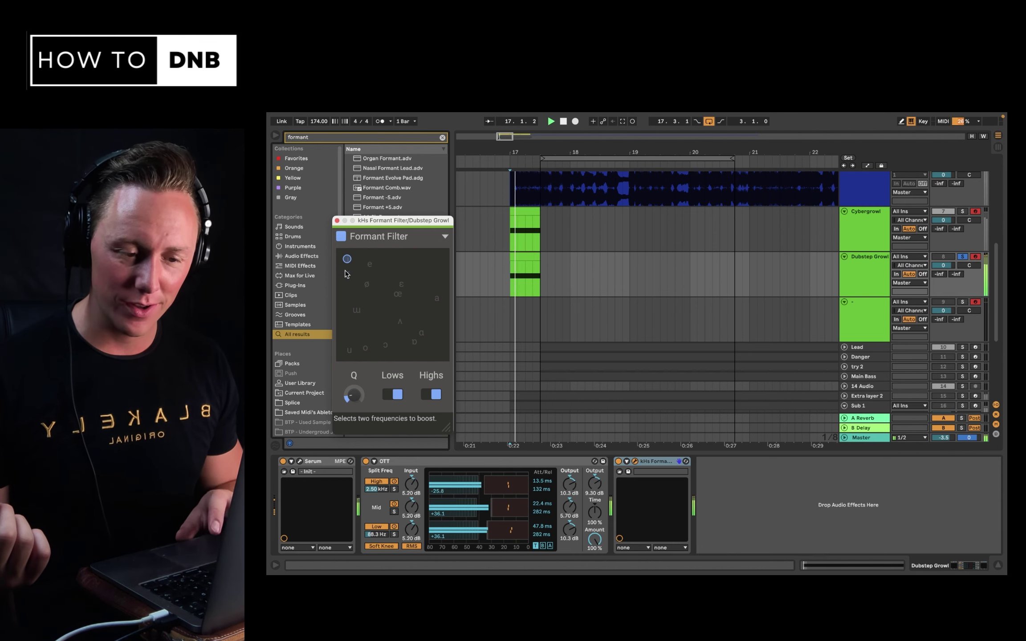
key(space)
drag(347, 259, 348, 271)
key(space)
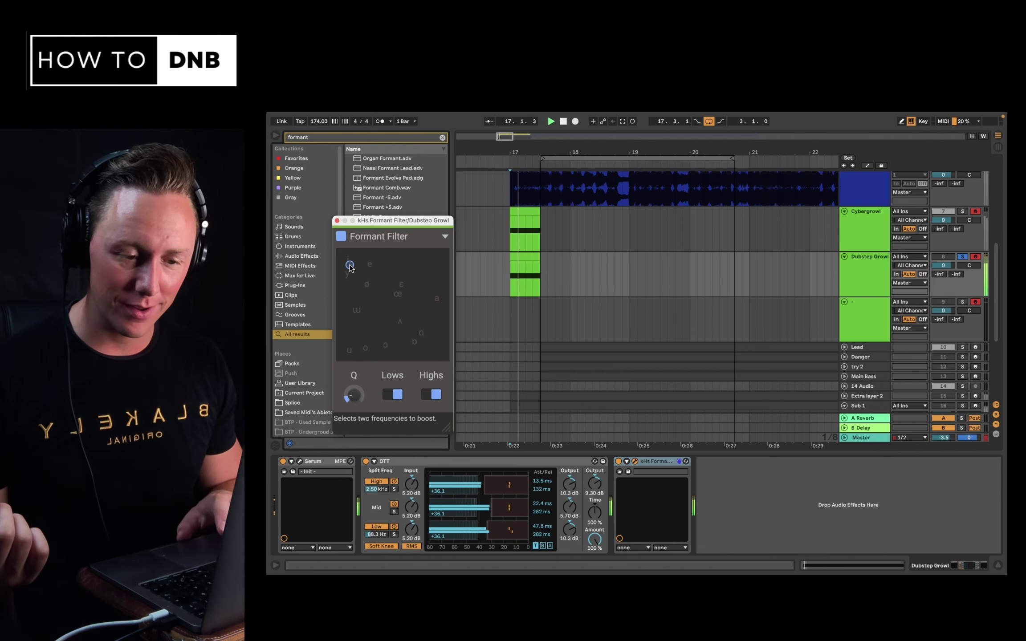
key(space)
click(338, 220)
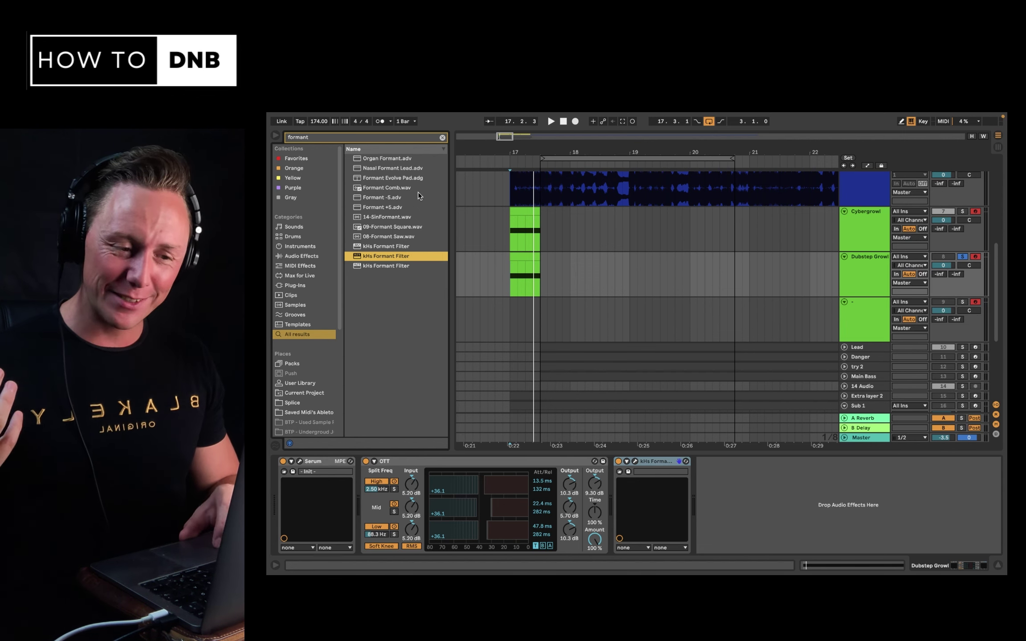
Search the browser for khs plugins and load the kHs Comb Filter after the Formant Filter
click(440, 138)
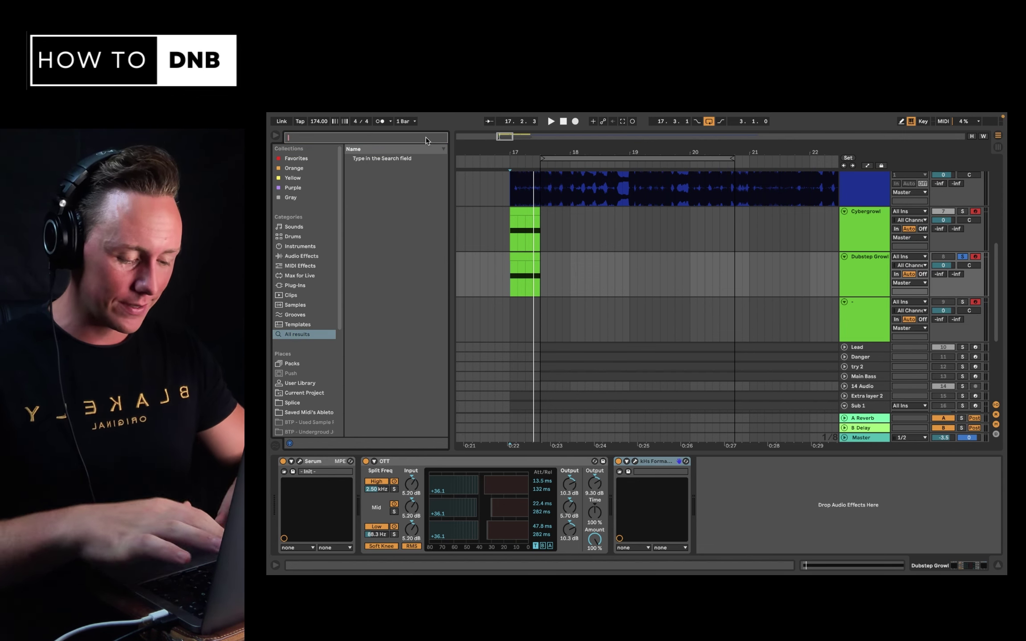
text(khs)
scroll(410, 220, down, 5)
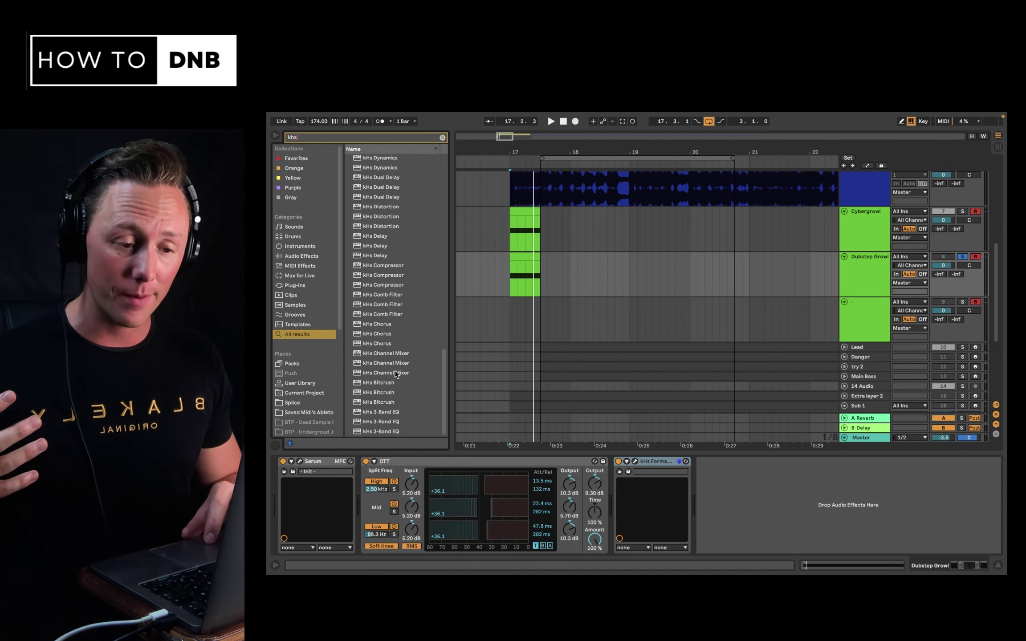
click(394, 296)
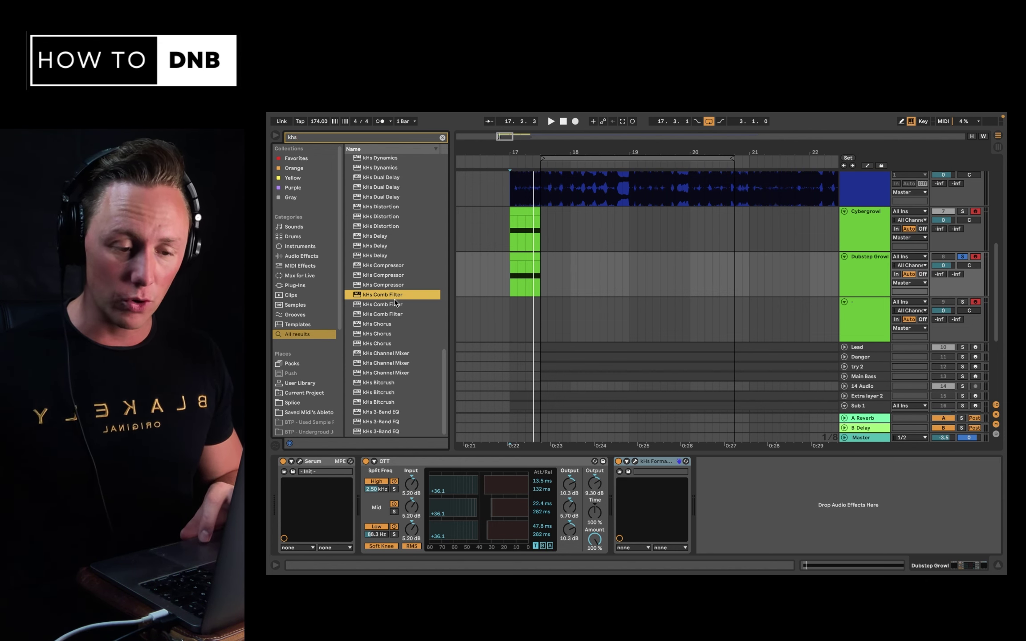
click(393, 304)
double_click(393, 303)
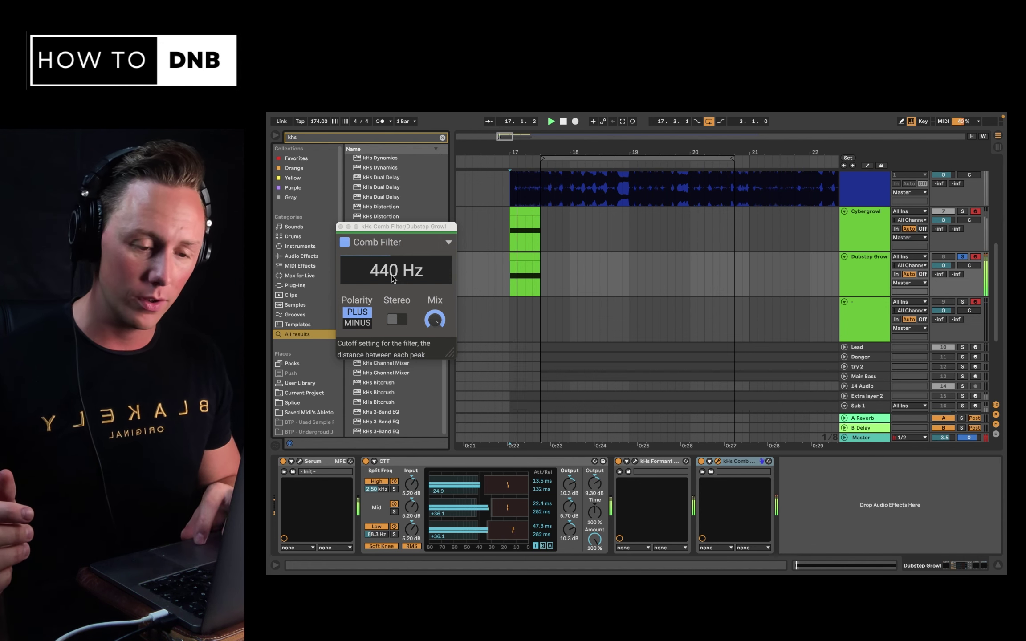
Raise the Comb Filter's cutoff to 1.20 kHz while auditioning the growl
scroll(393, 278, up, 5)
scroll(393, 278, up, 5)
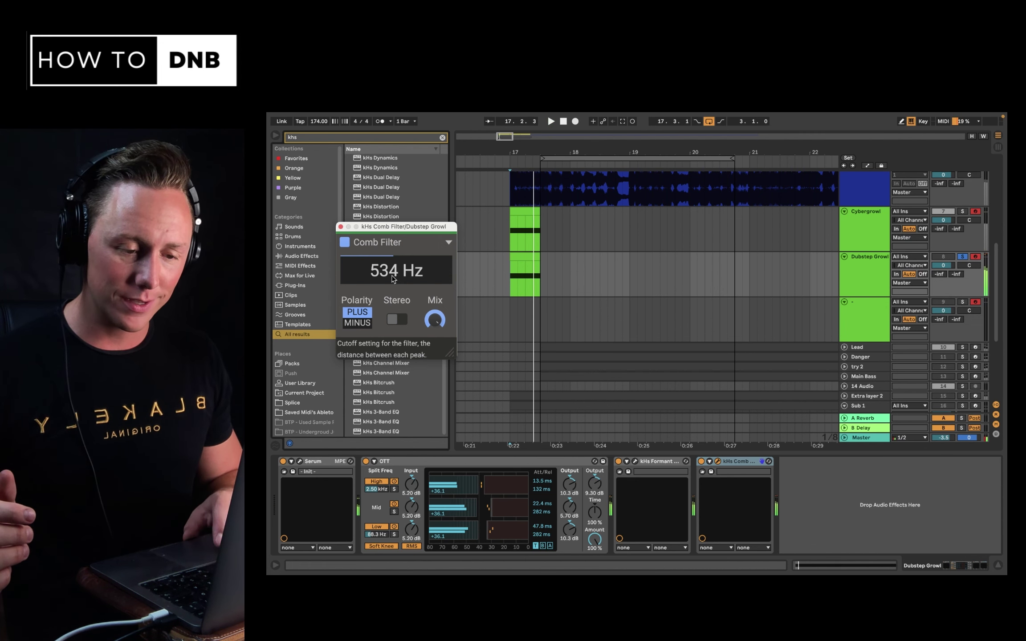
scroll(393, 279, up, 10)
scroll(392, 278, up, 3)
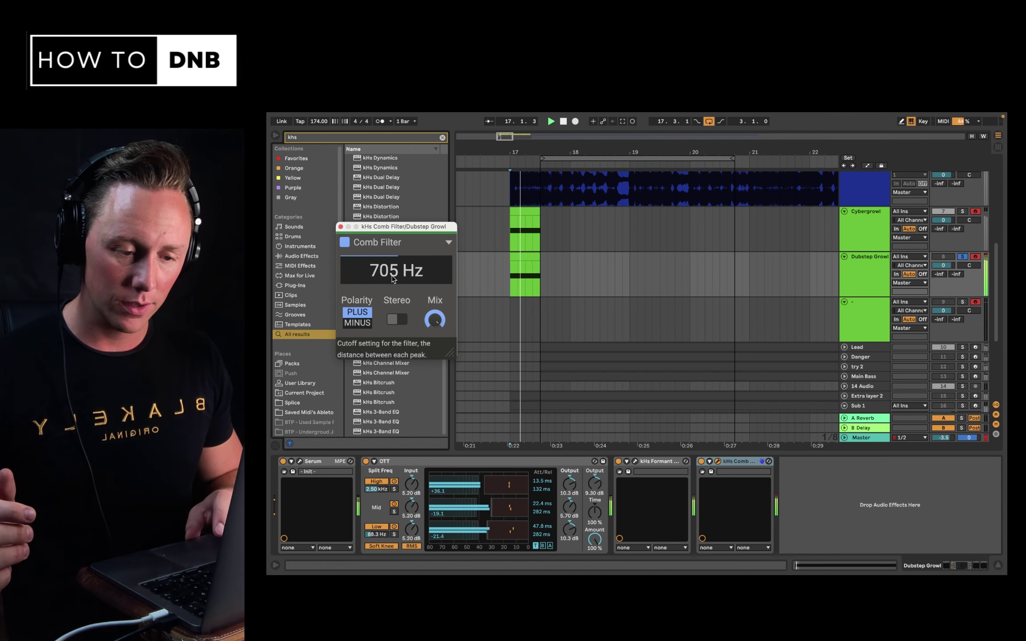
scroll(392, 278, up, 8)
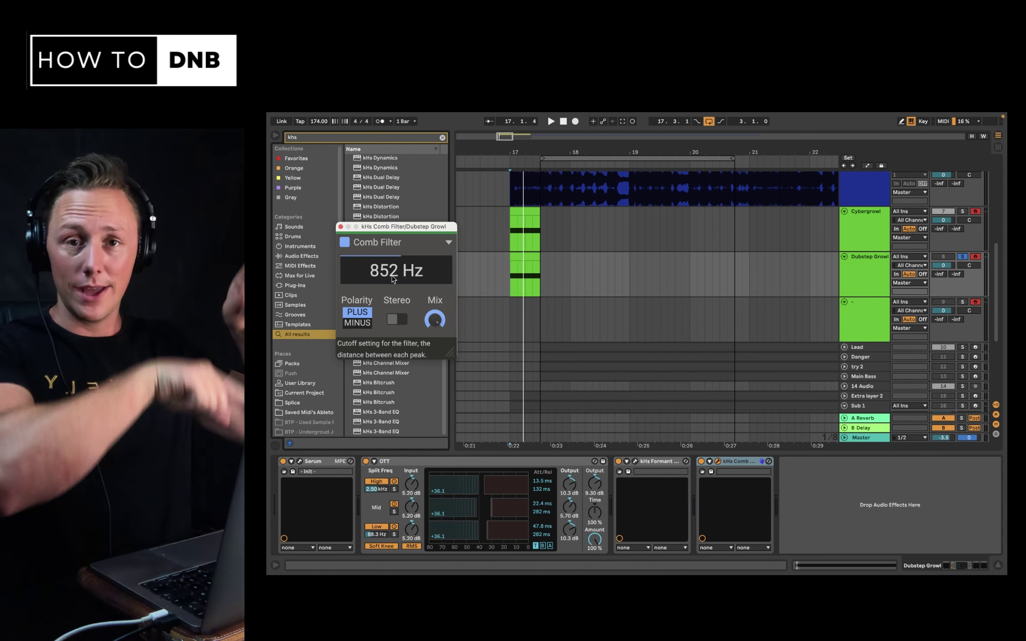
scroll(393, 278, up, 2)
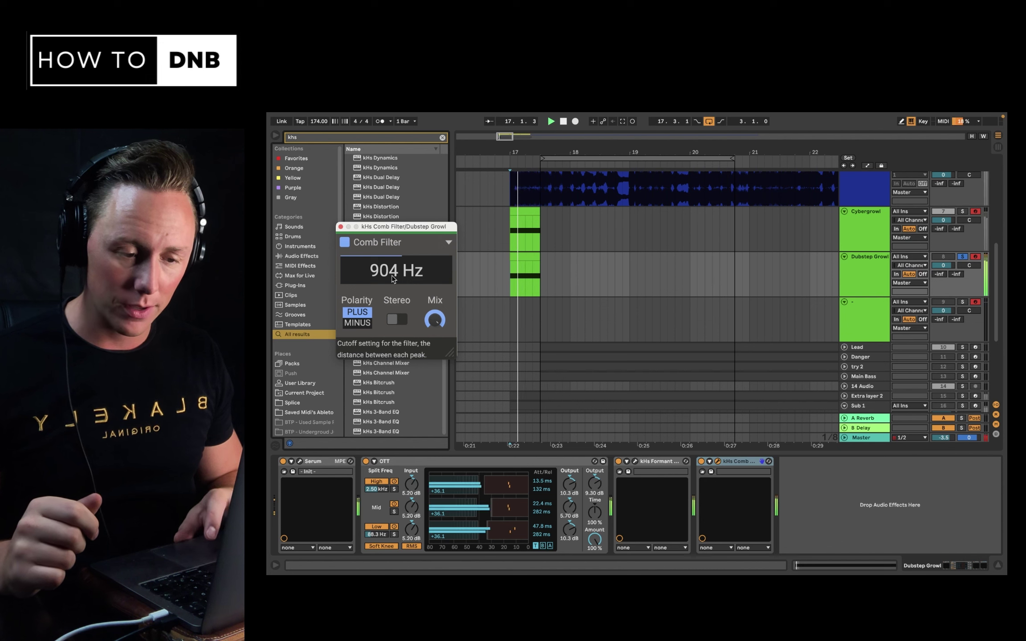
scroll(393, 279, up, 5)
scroll(393, 278, up, 2)
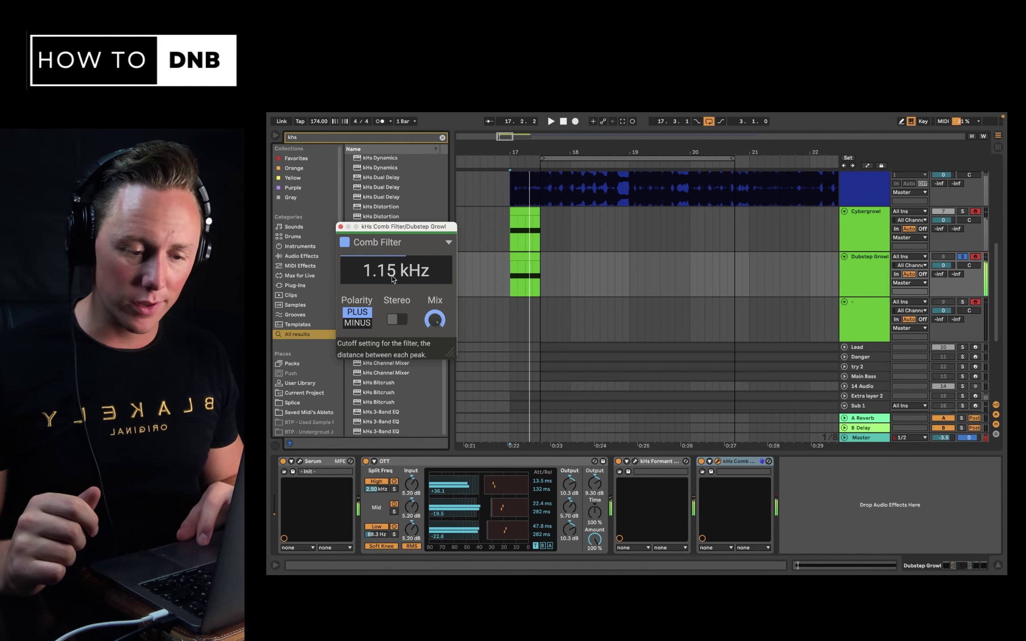
scroll(393, 277, up, 1)
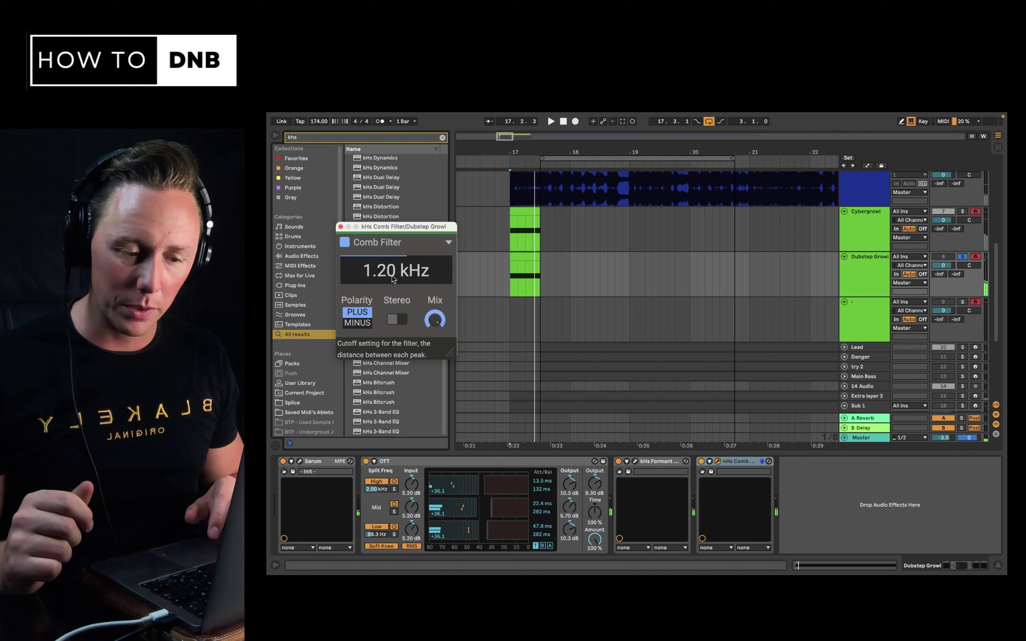
Try the Comb Filter's minus polarity and return it to plus
click(494, 339)
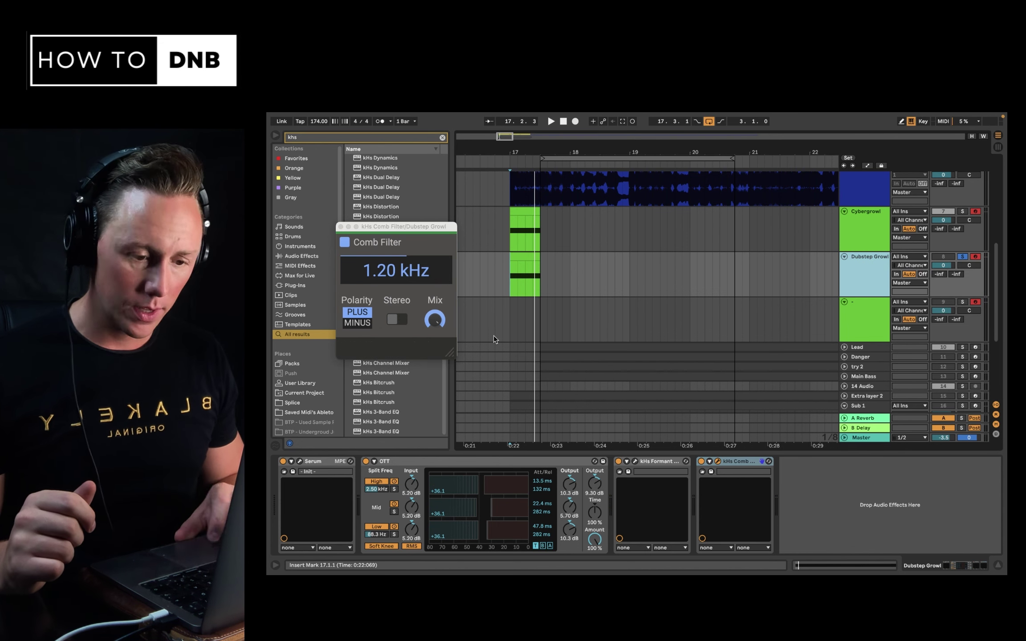
click(361, 323)
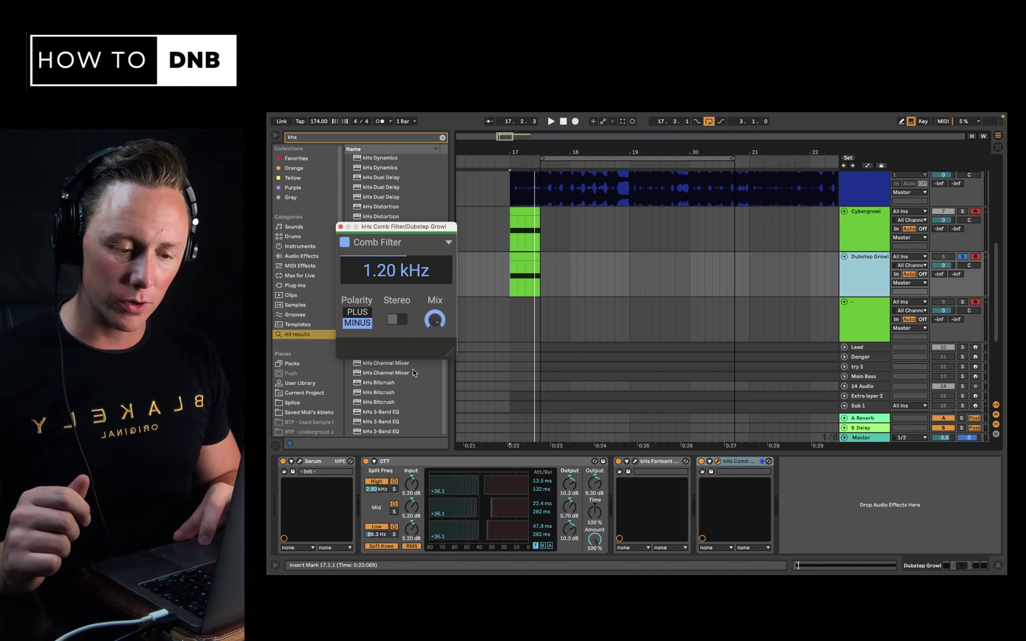
click(365, 312)
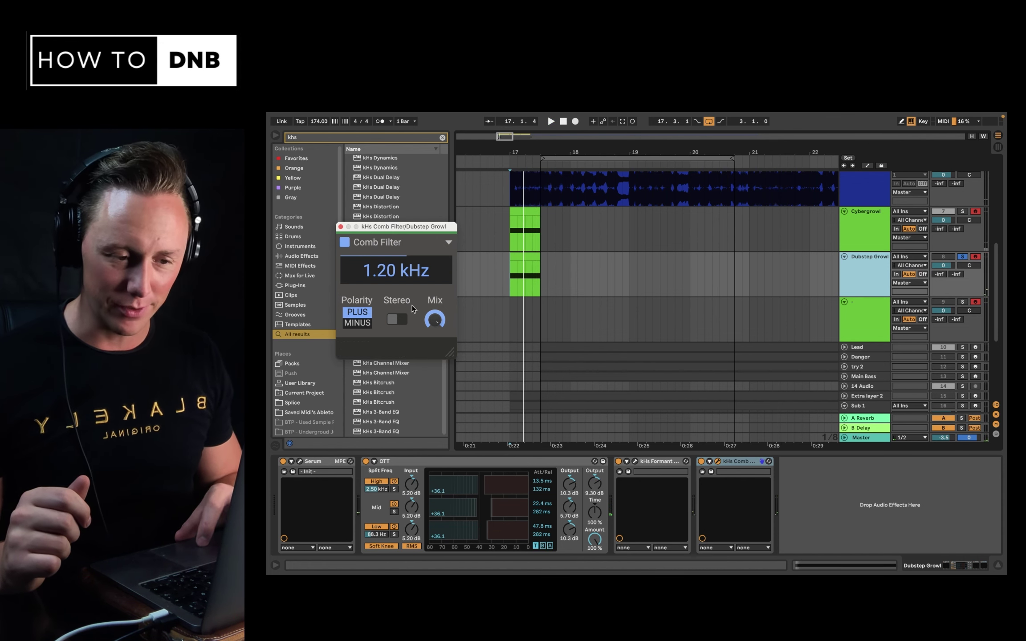
Lower the Comb Filter's mix to let some dry signal through, and audition the growl
key(space)
click(435, 320)
drag(435, 320, 435, 338)
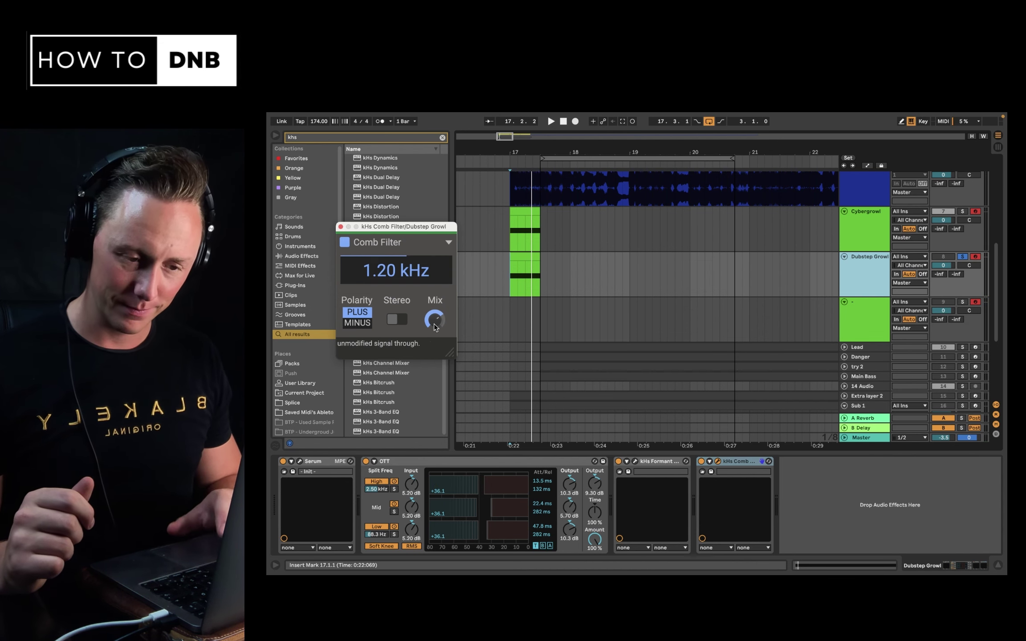
key(space)
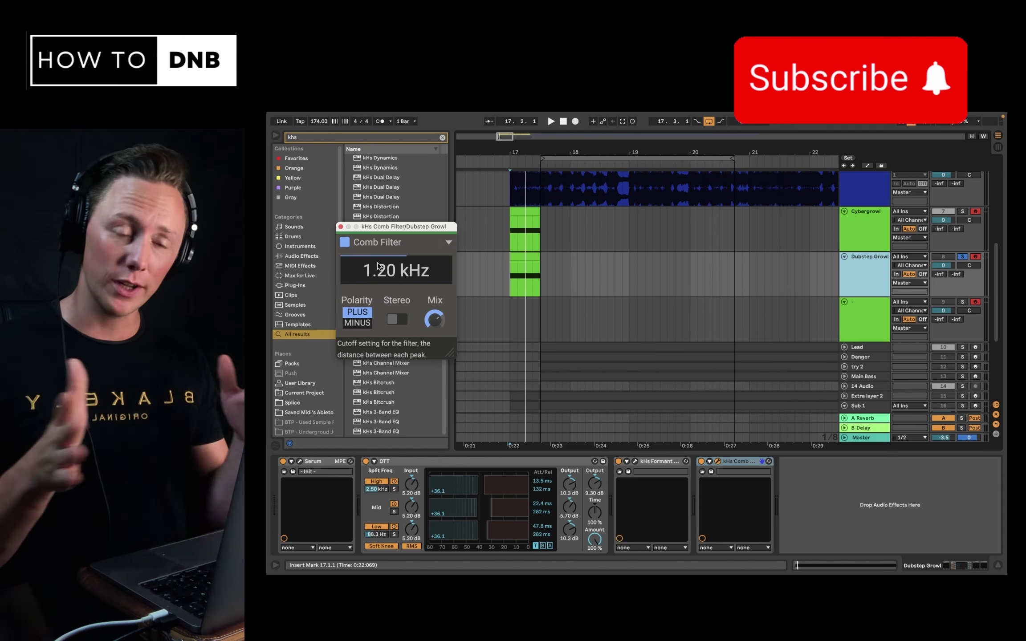
key(space)
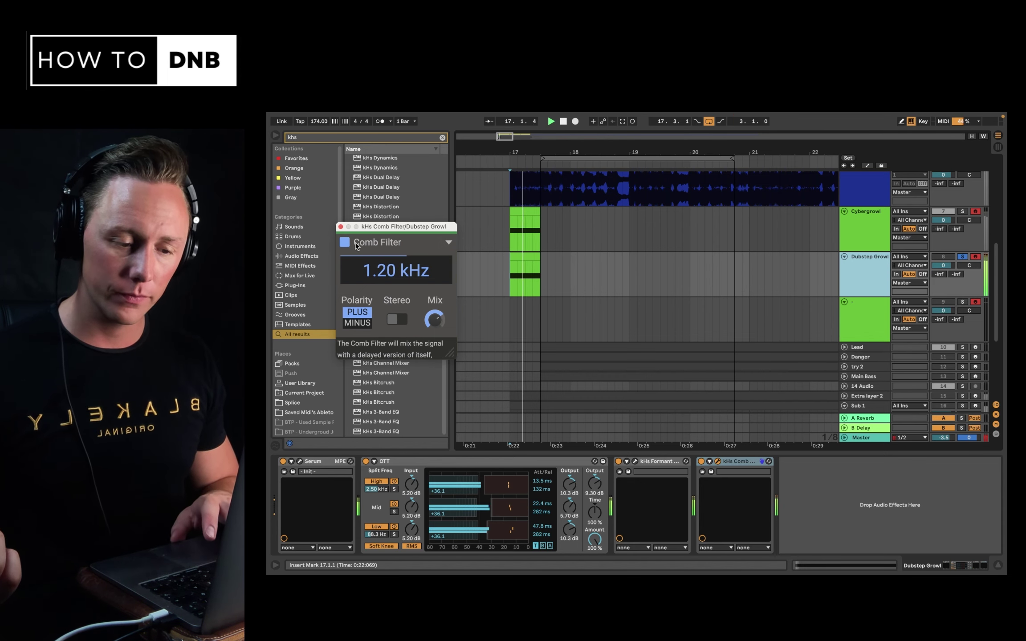
key(space)
Load ShaperBox 2 after the Comb Filter, add the Drive shaper, and set its style to Extreme Fold
key(super+f)
text(shaperbox)
double_click(378, 169)
click(537, 272)
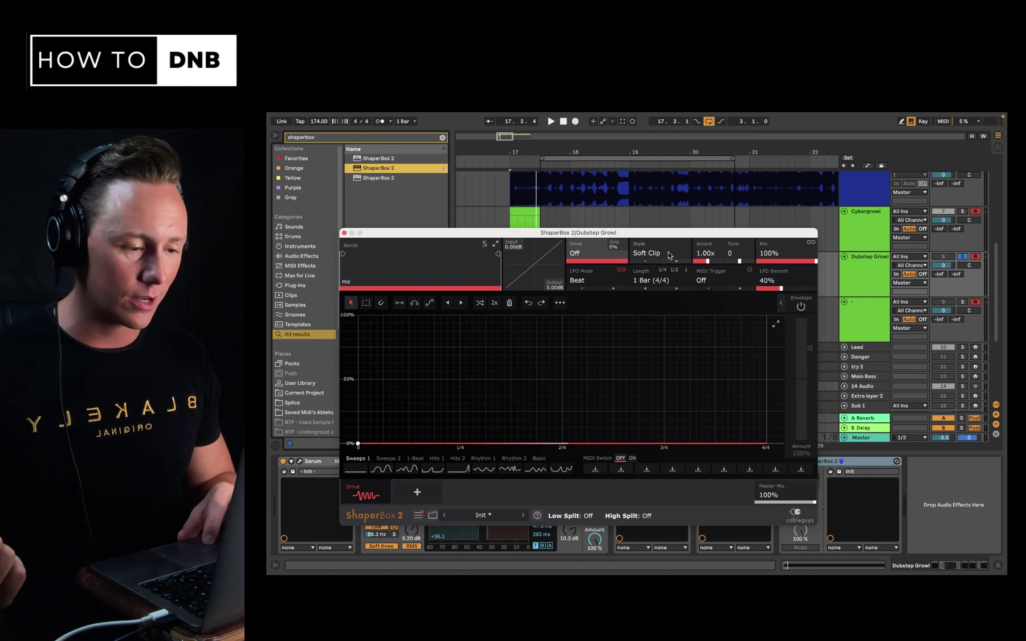
click(654, 253)
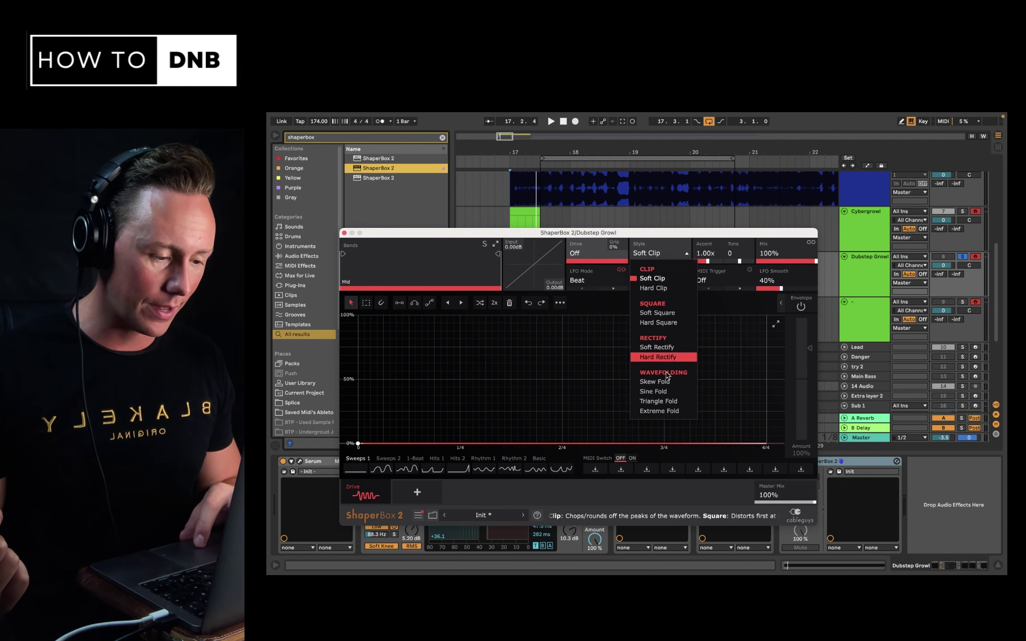
click(661, 411)
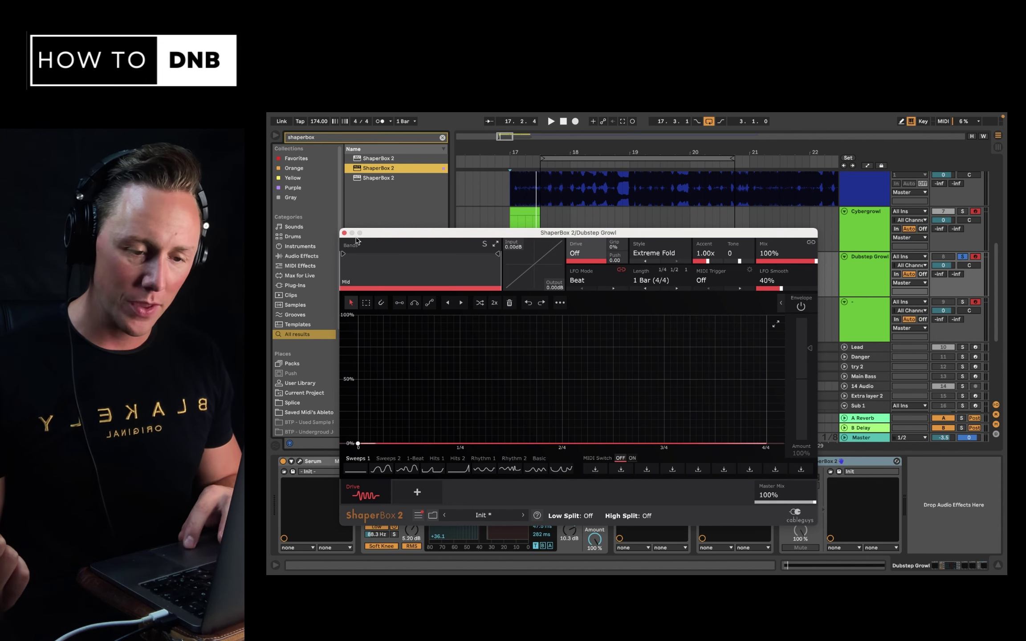
Isolate a mid band for the drive with splits at about 1.67 kHz and 6.96 kHz, using 24 dB crossover slopes
drag(343, 254, 430, 254)
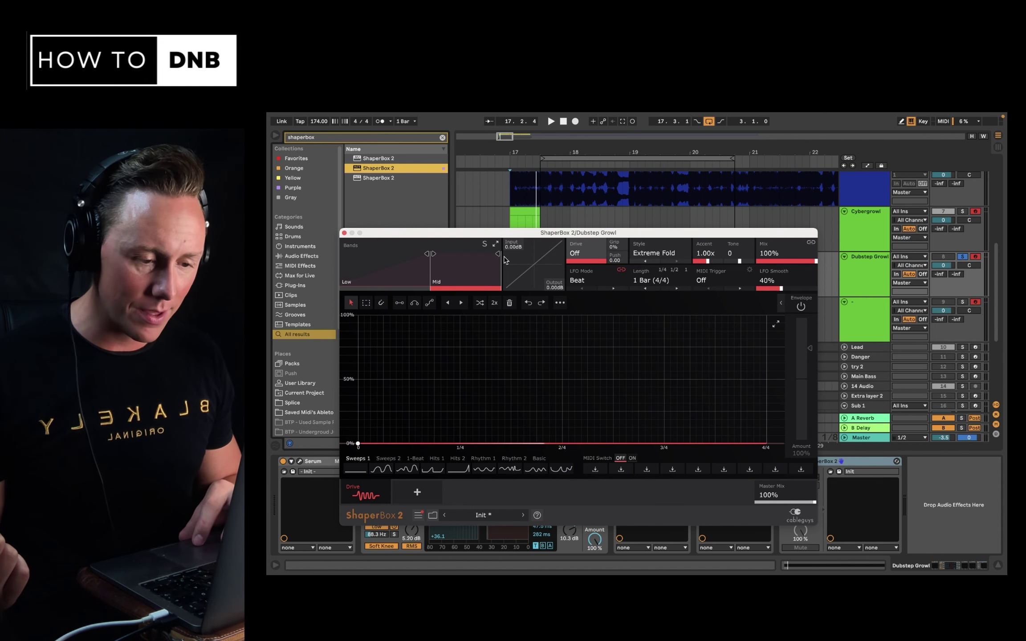
drag(498, 254, 462, 263)
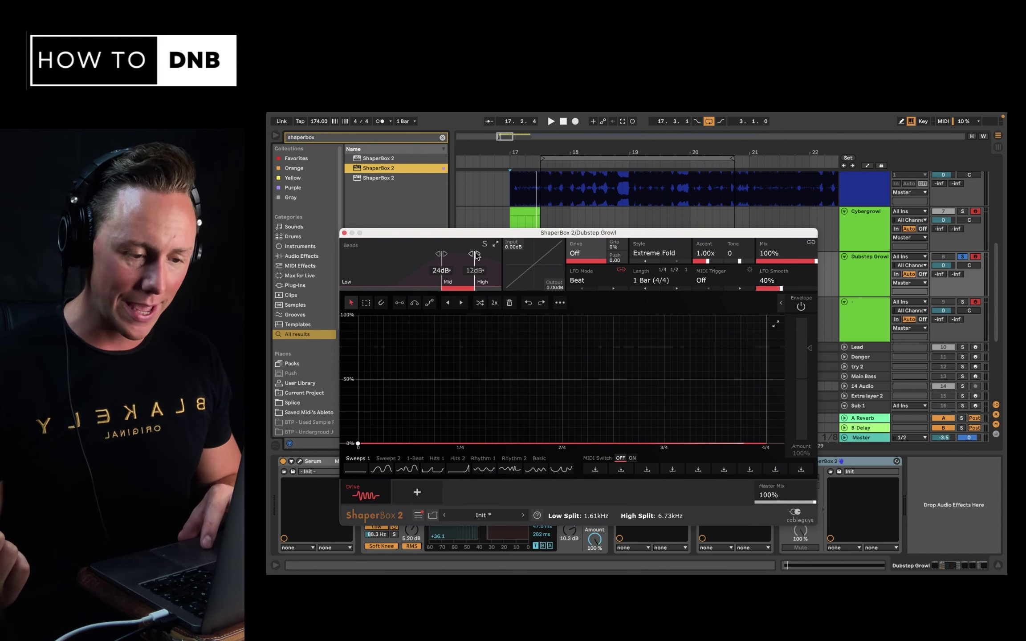
click(475, 271)
click(475, 289)
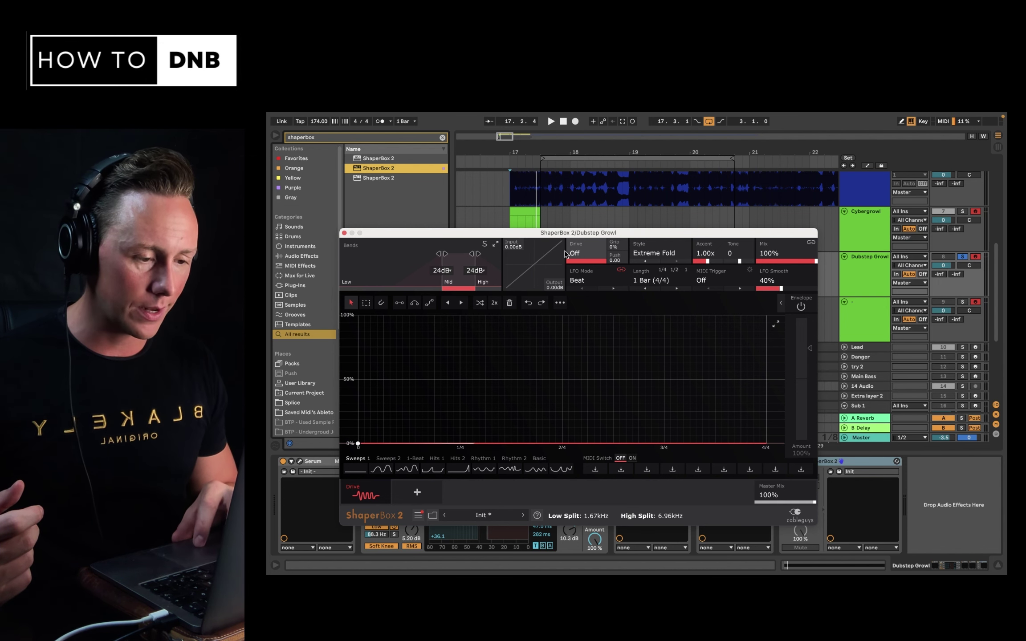
Raise the Drive to 58% and shift the mid band up to about 3.22–13.5 kHz while auditioning the growl
drag(564, 253, 584, 258)
key(space)
key(space)
key(space)
key(space)
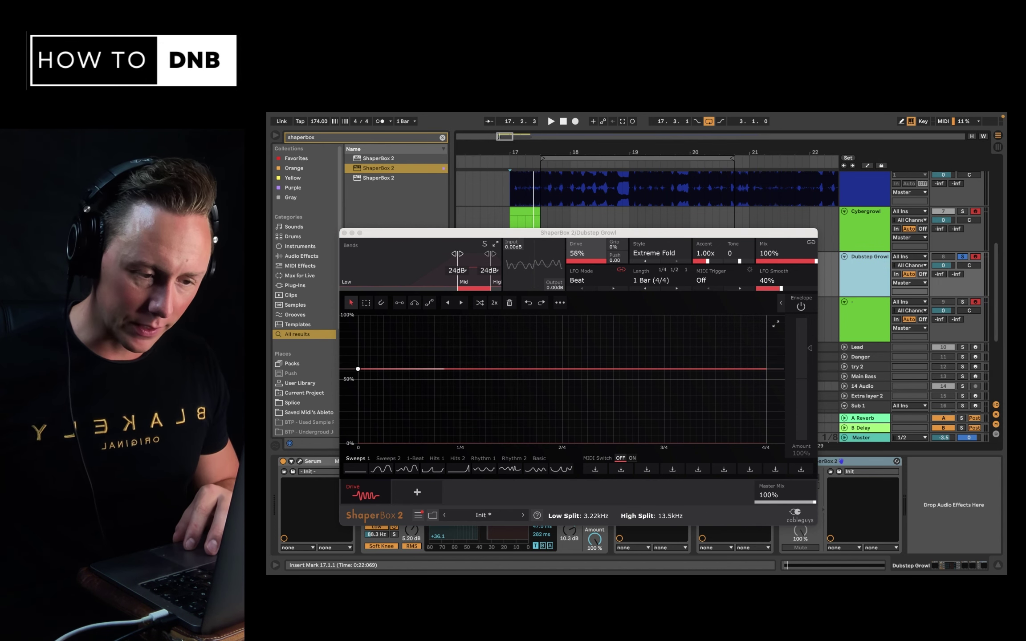
Narrow the mid band by raising its low split, set the Drive to 46%, and audition the growl
drag(457, 254, 464, 254)
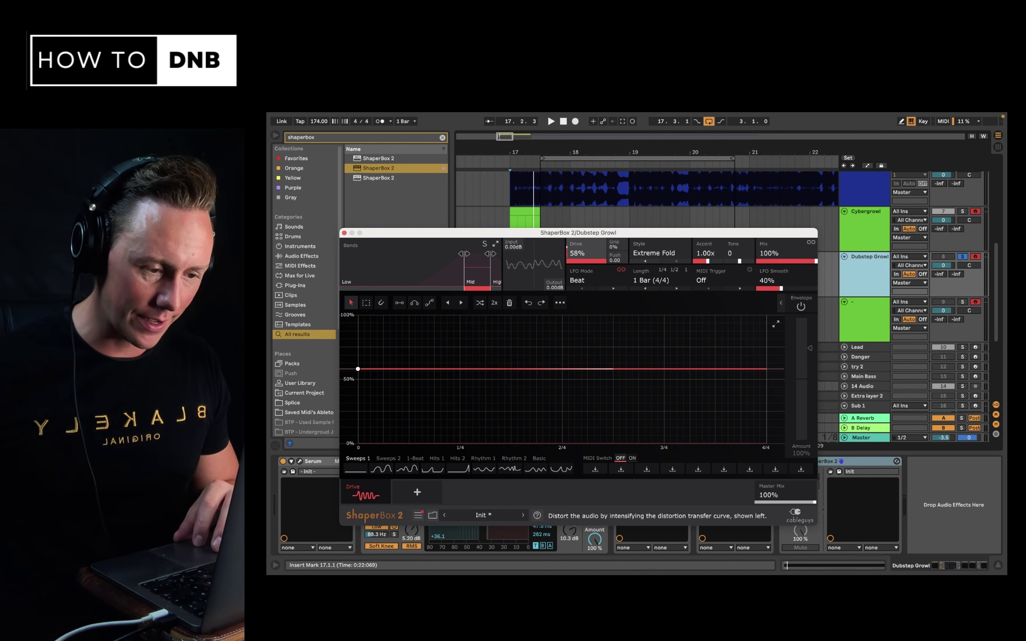
drag(585, 250, 585, 253)
key(space)
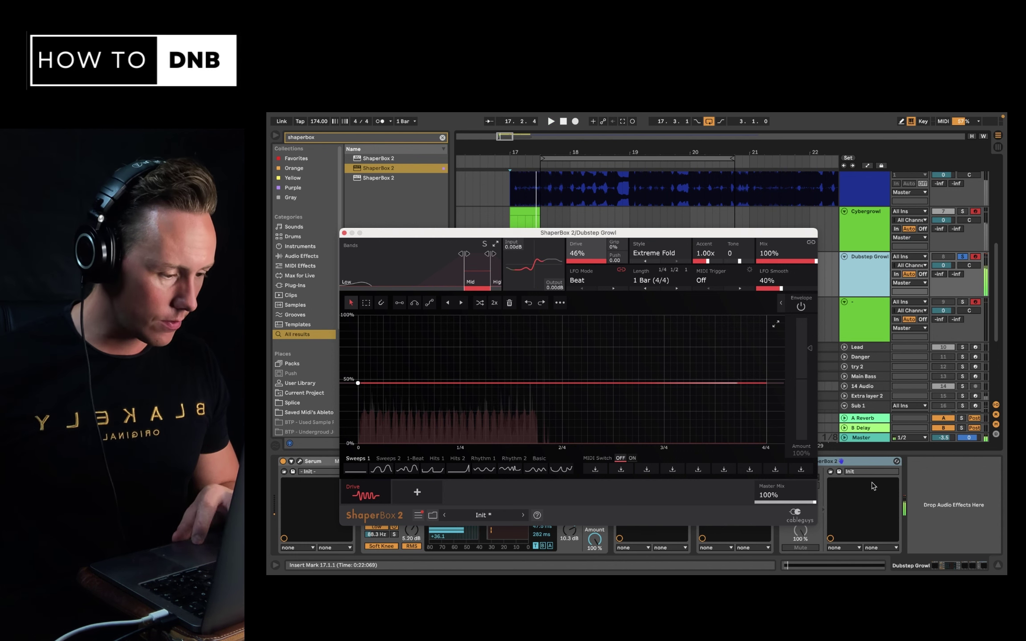
Move the ShaperBox window clear of the device chain and compare the growl with the device bypassed and active
click(868, 462)
drag(667, 233, 664, 150)
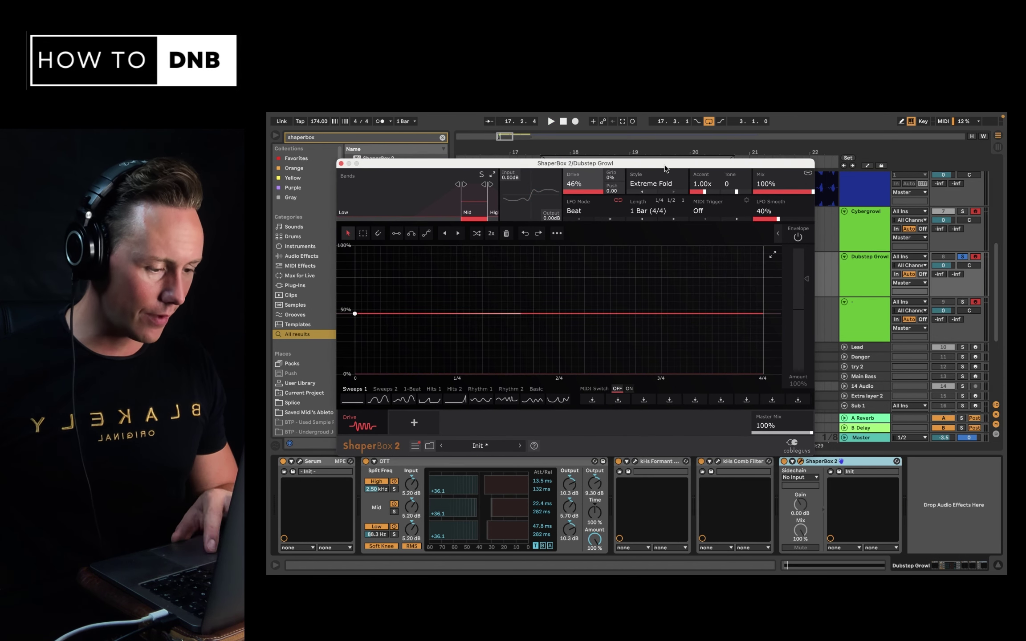
click(784, 461)
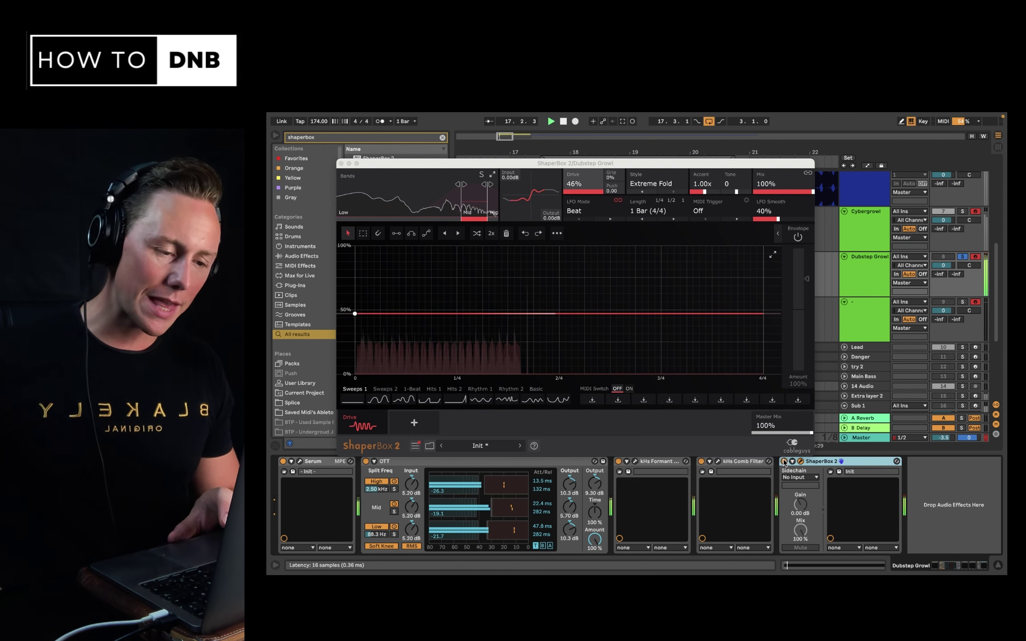
key(space)
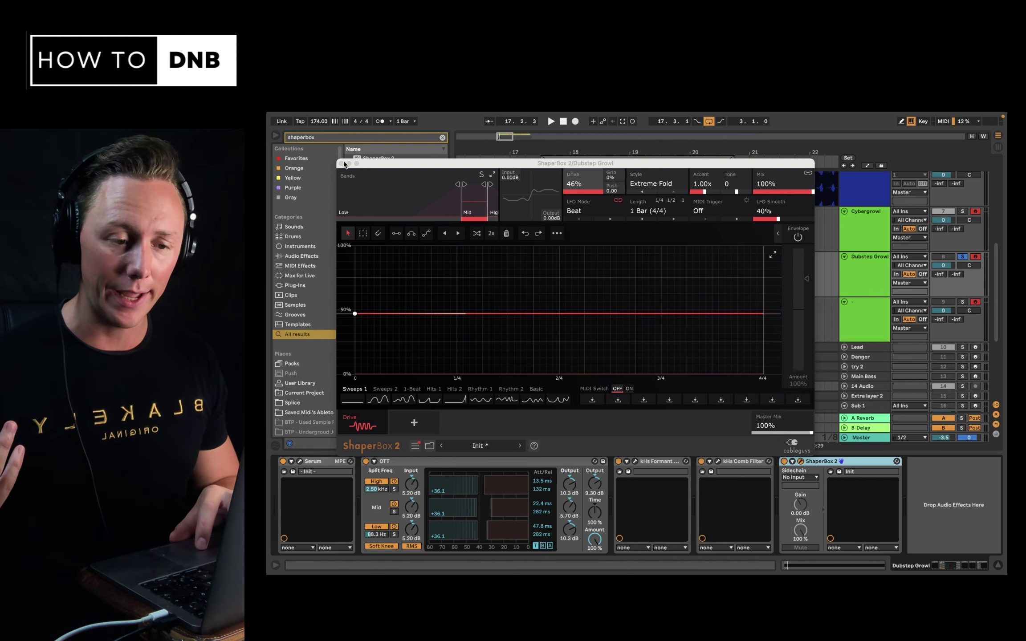
Try the driven mid band in the low range, at about 233–732 Hz, while auditioning
drag(474, 202, 406, 195)
key(space)
key(space)
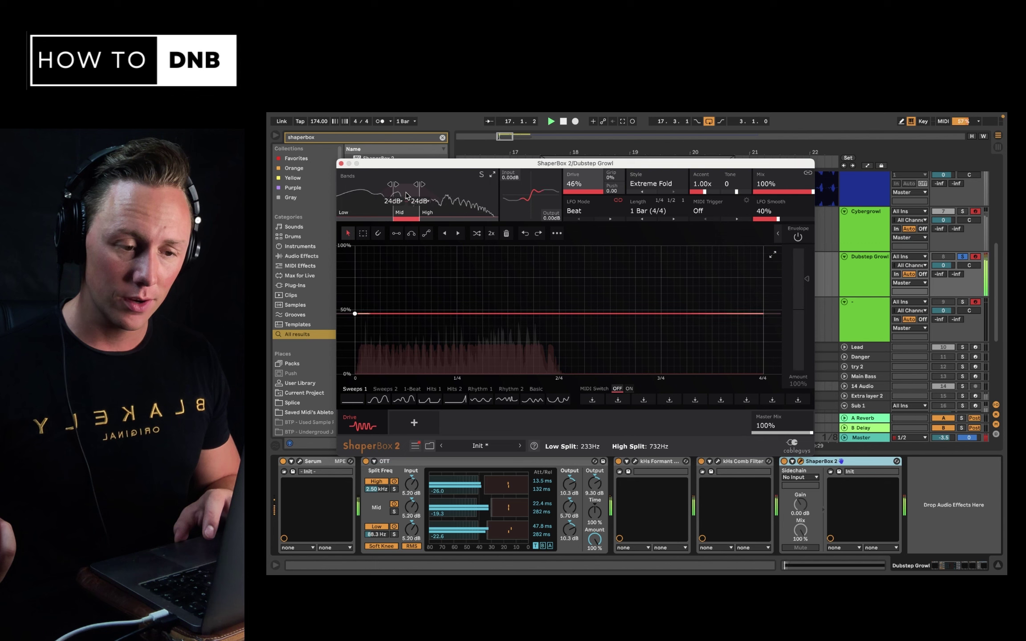
Move the driven mid band back up to about 3.14–9.85 kHz while auditioning, and close the ShaperBox window
key(space)
drag(406, 194, 472, 195)
key(space)
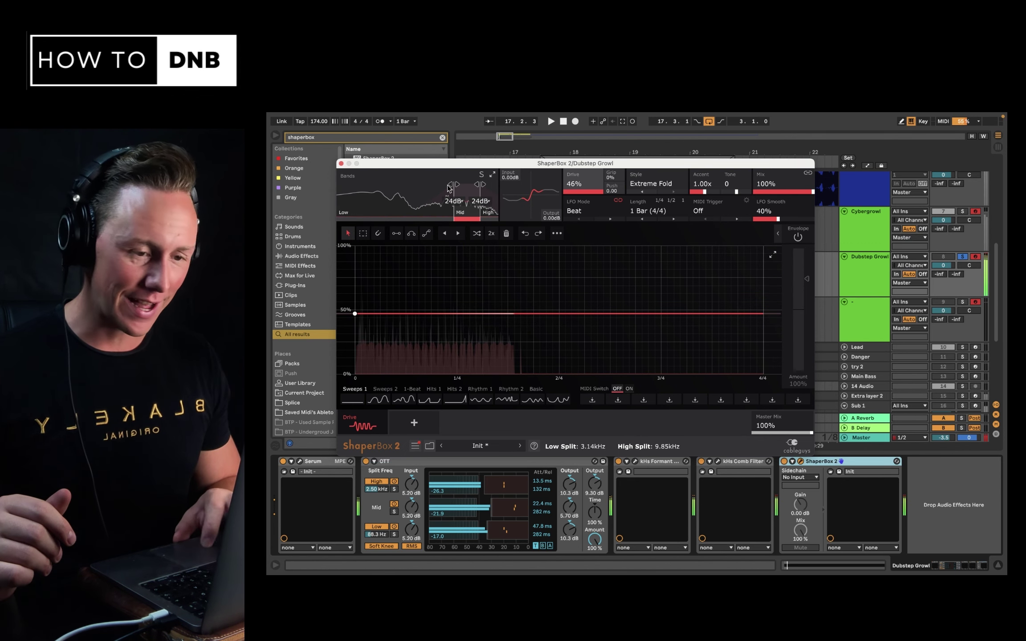
click(341, 164)
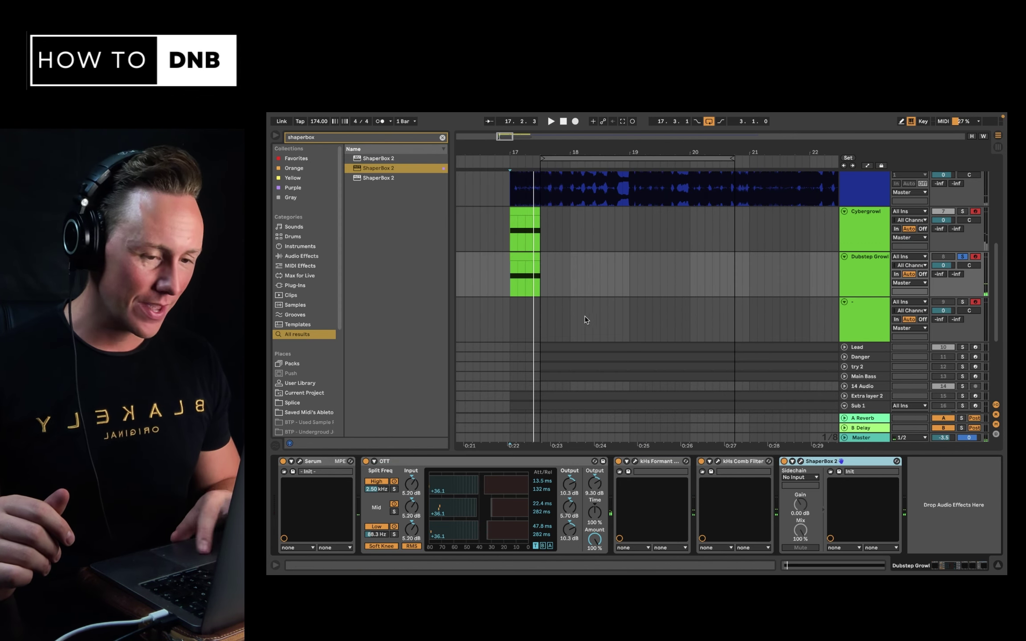
Search the browser for the Wider plugin and load it after ShaperBox 2
click(442, 137)
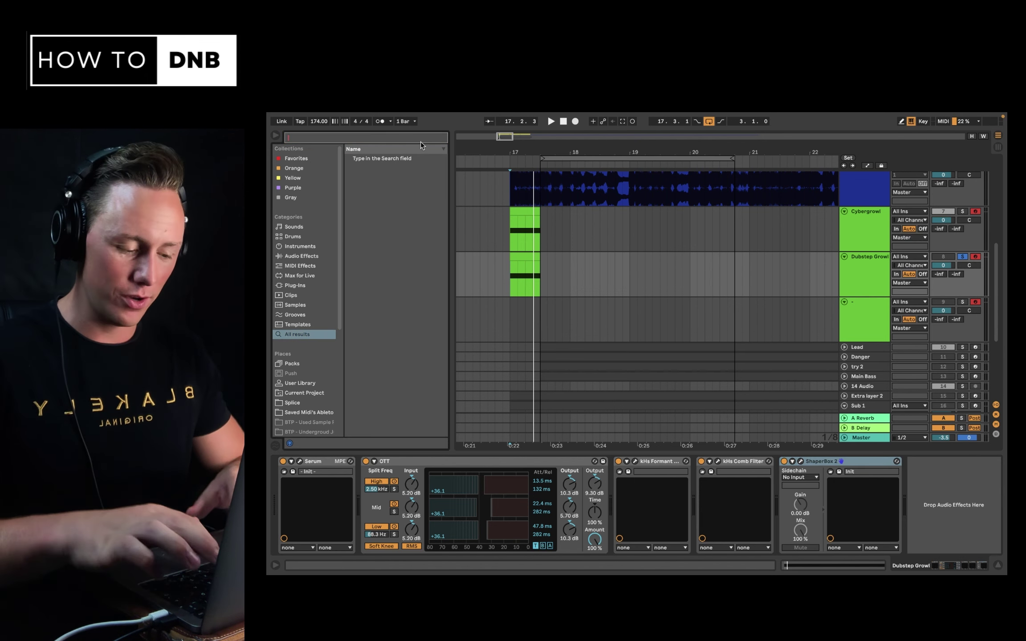
text(wider)
click(383, 168)
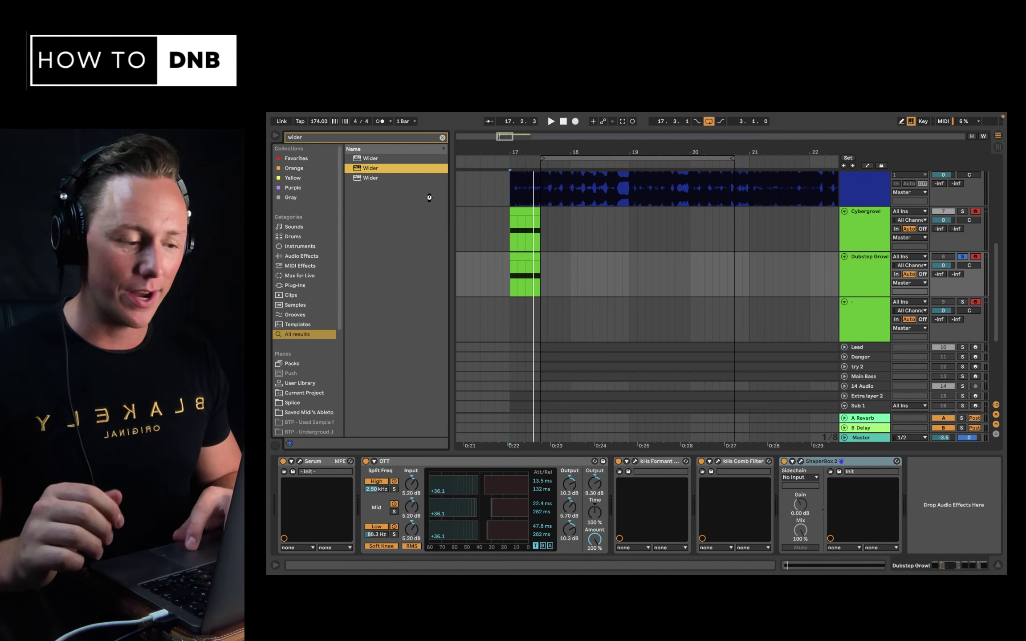
key(Return)
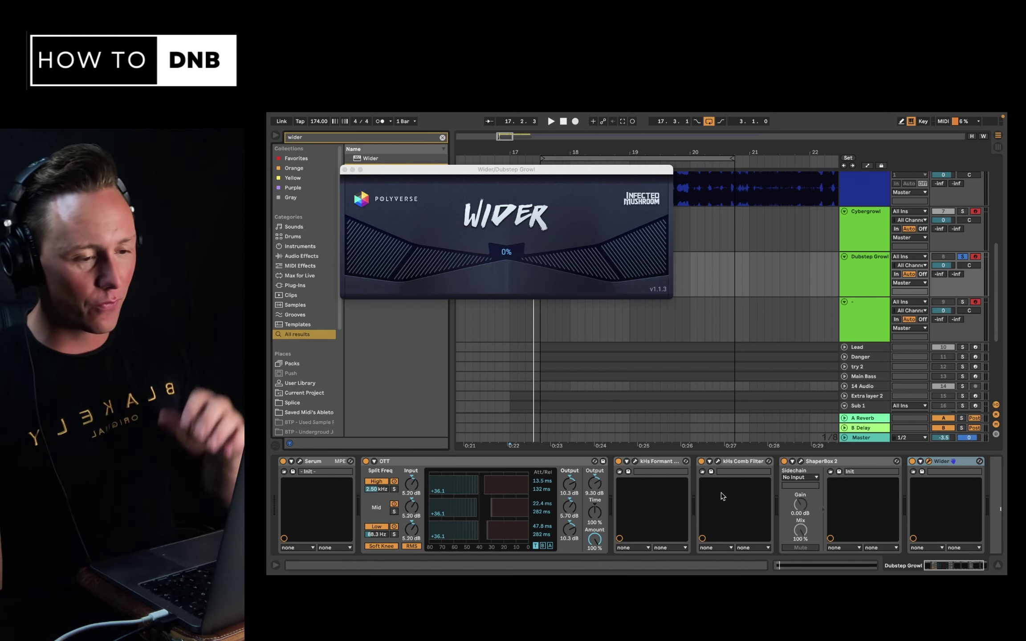
Set Wider's stereo width to 64% while auditioning the growl, and close its window
click(507, 253)
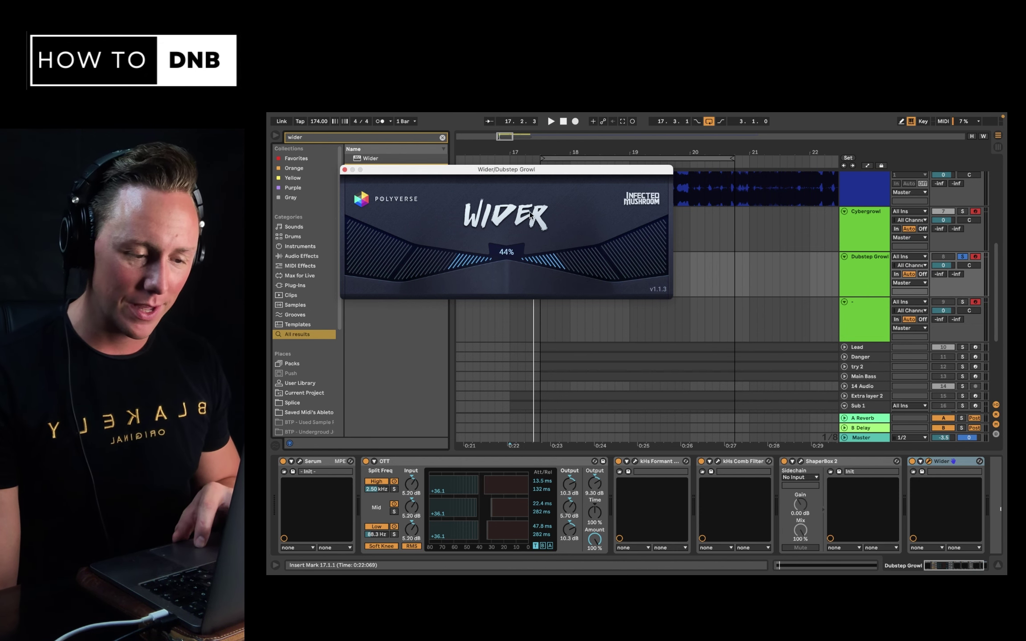
drag(530, 212, 556, 189)
key(space)
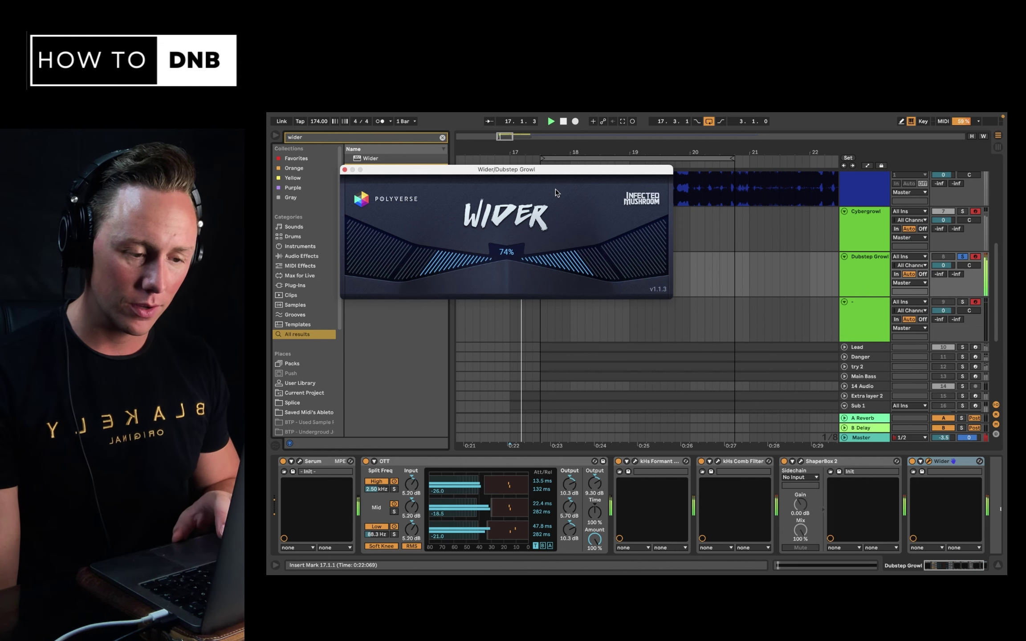
key(space)
mouse_move(507, 255)
mouse_down()
mouse_move(567, 182)
mouse_move(510, 234)
mouse_up()
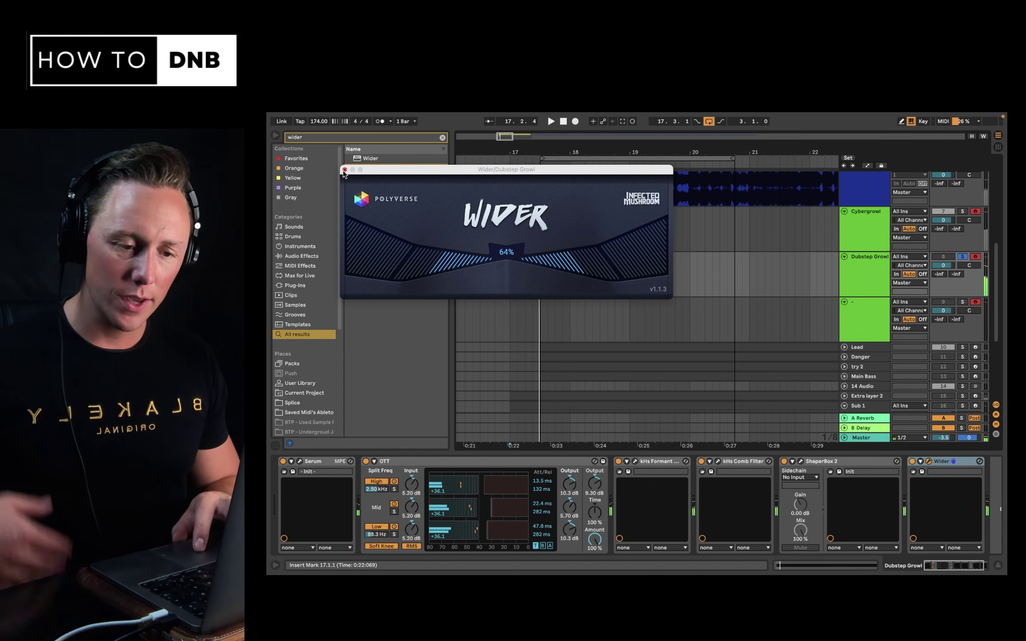
click(344, 169)
Load the Eos 2 reverb after Wider, set its mix to 11%, and close its window
click(370, 134)
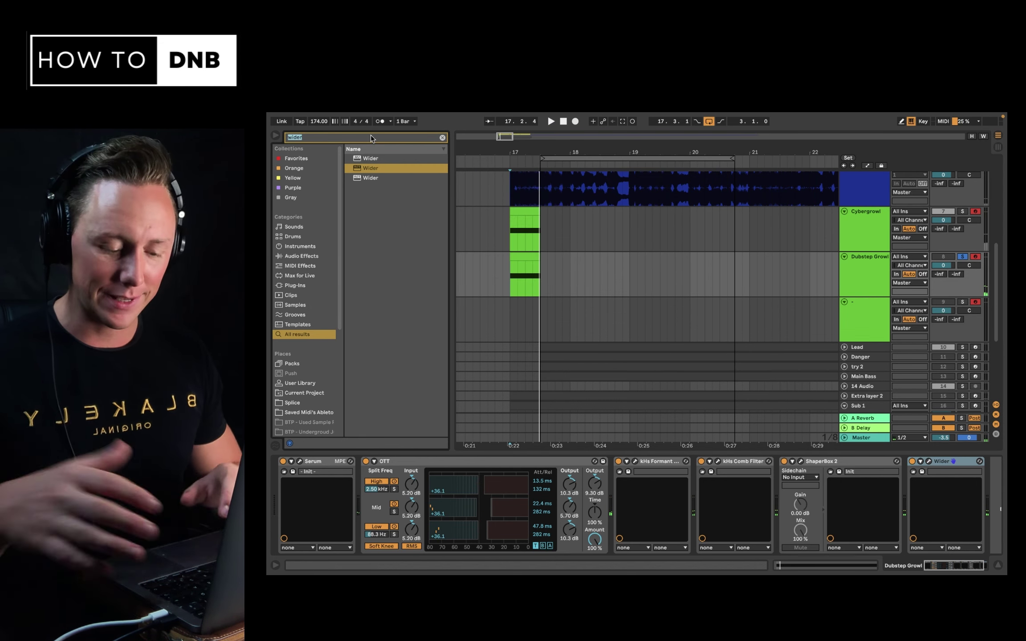
text(eos)
double_click(369, 168)
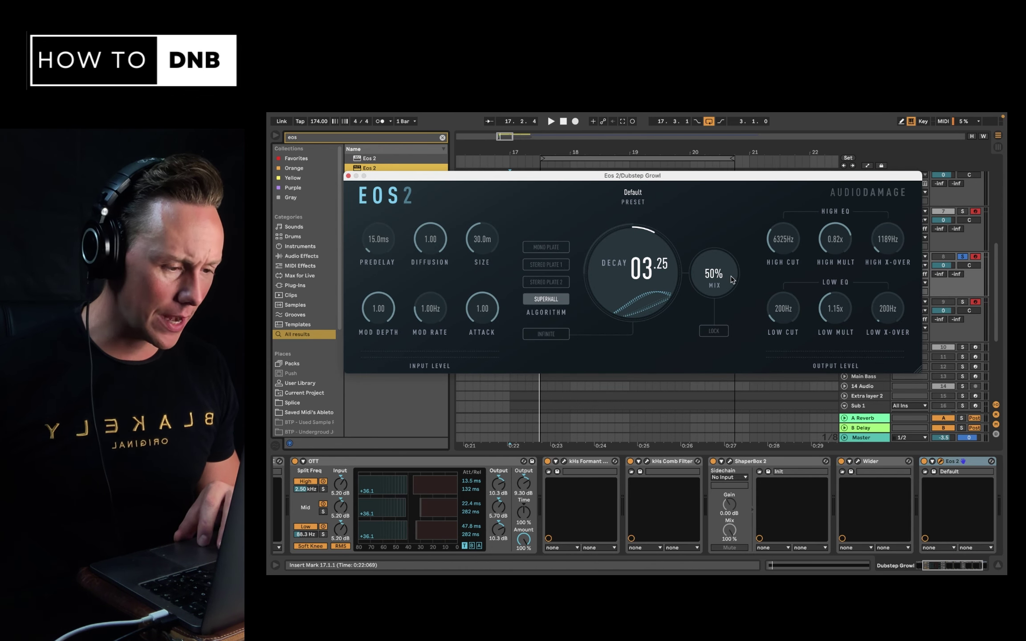
drag(736, 281, 722, 320)
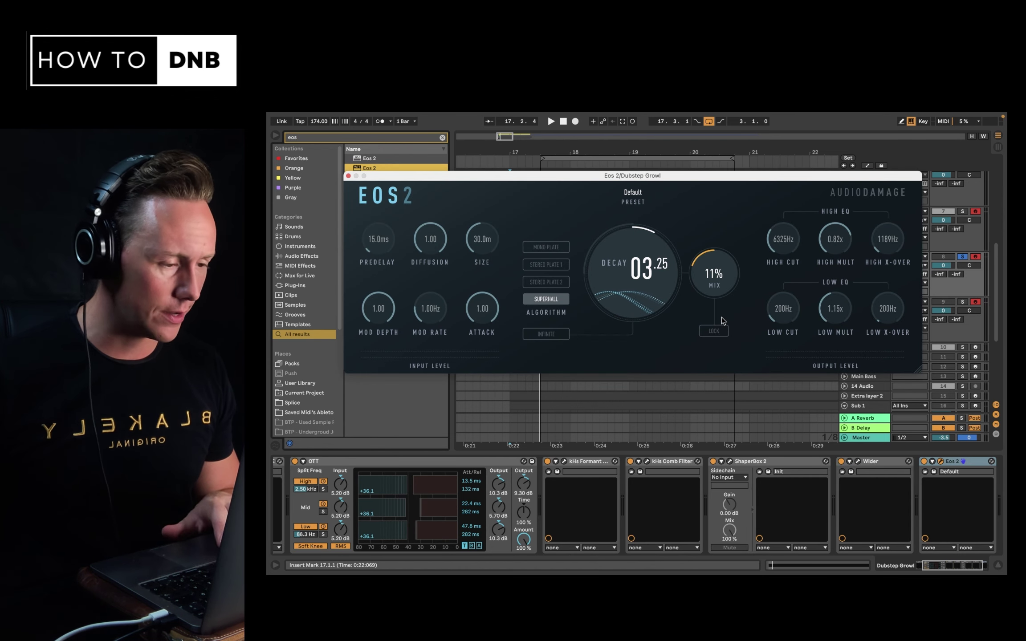
click(349, 175)
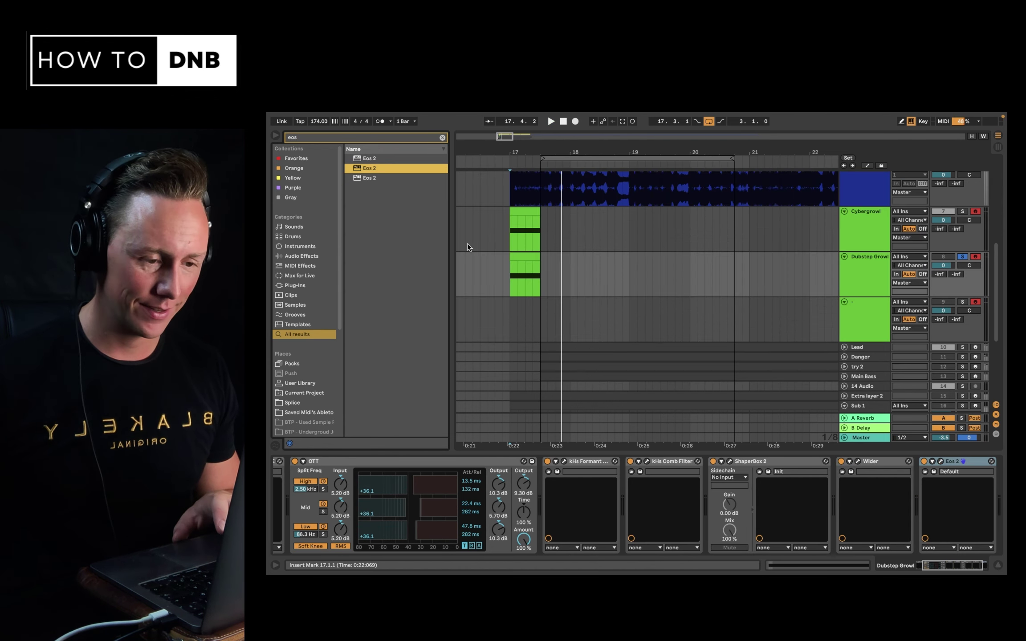